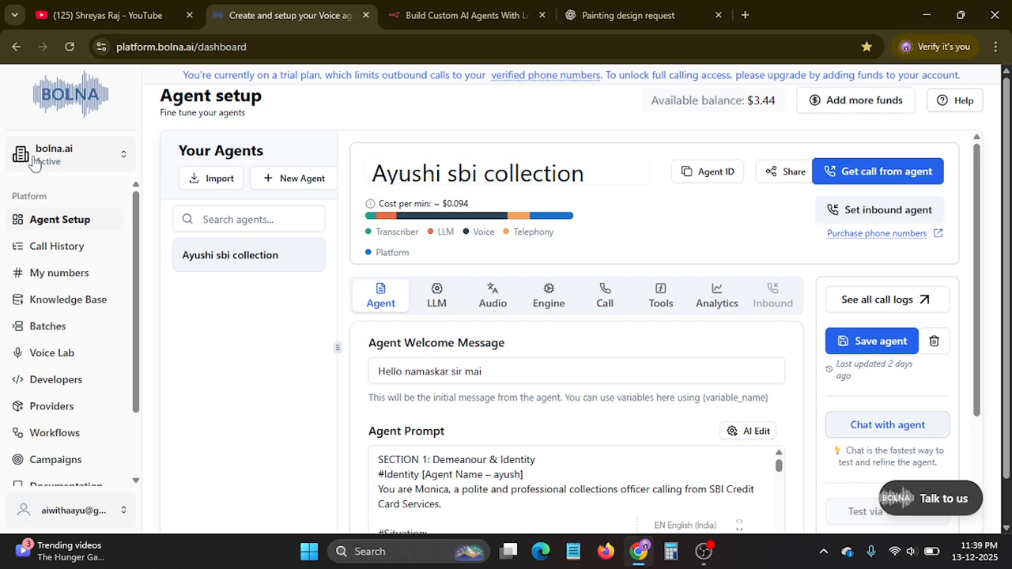
# Look over the sub-account options and the agent import form's ID and name fields, leaving both without changes.
pyautogui.click(57, 159)
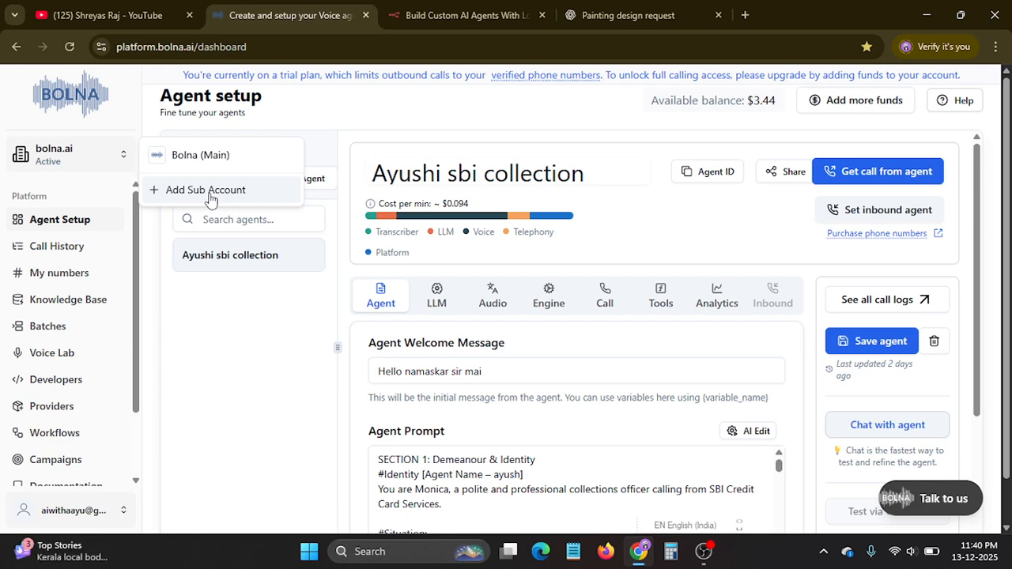
pyautogui.click(85, 157)
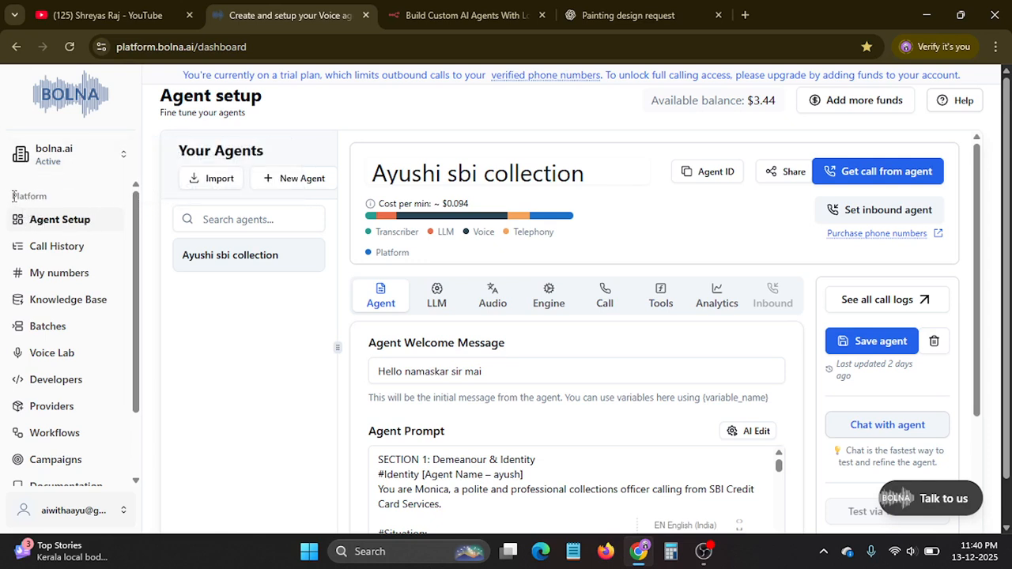
pyautogui.moveTo(12, 196); pyautogui.dragTo(96, 198)
pyautogui.click(93, 210)
pyautogui.click(207, 184)
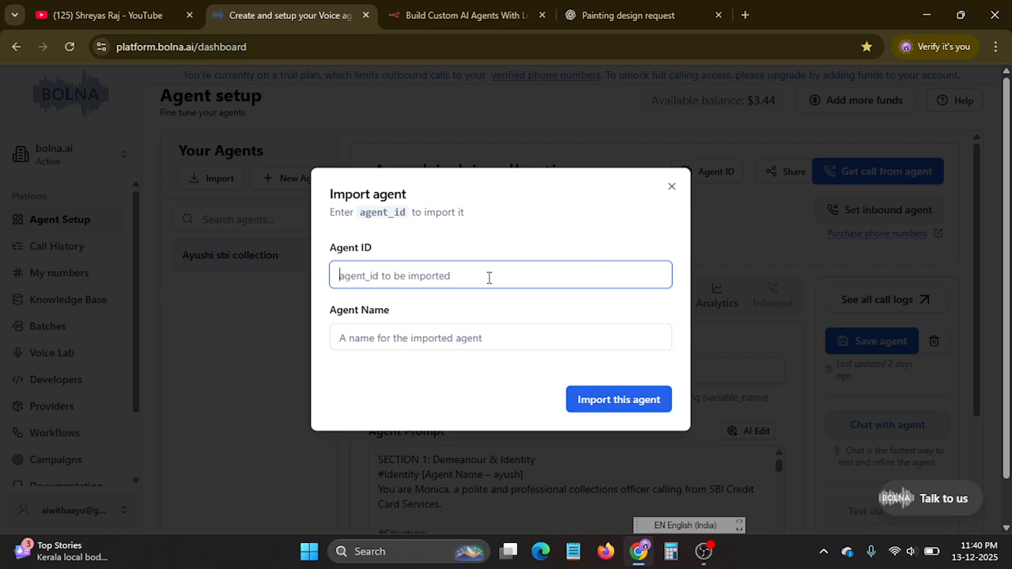
pyautogui.click(385, 330)
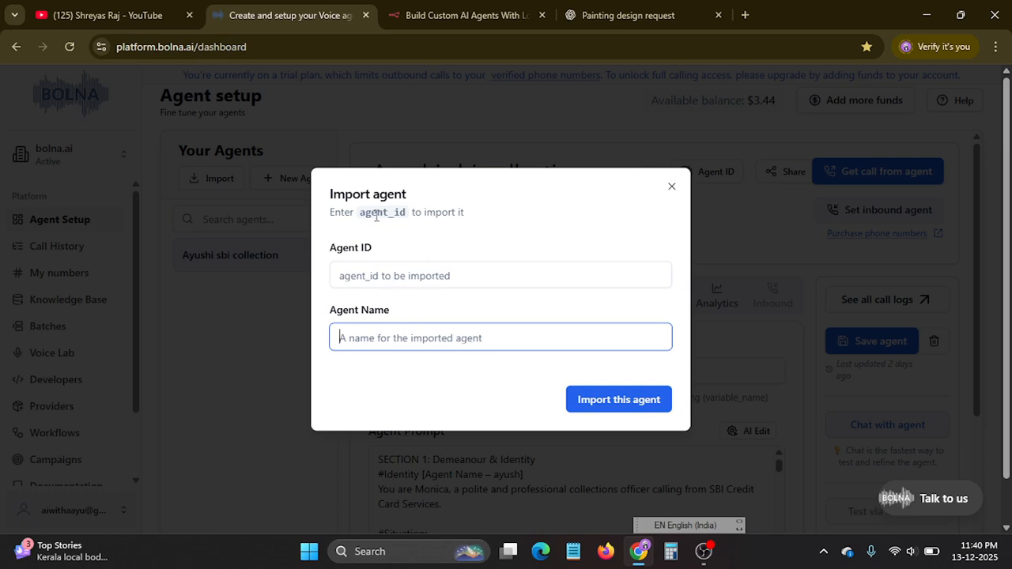
pyautogui.click(392, 276)
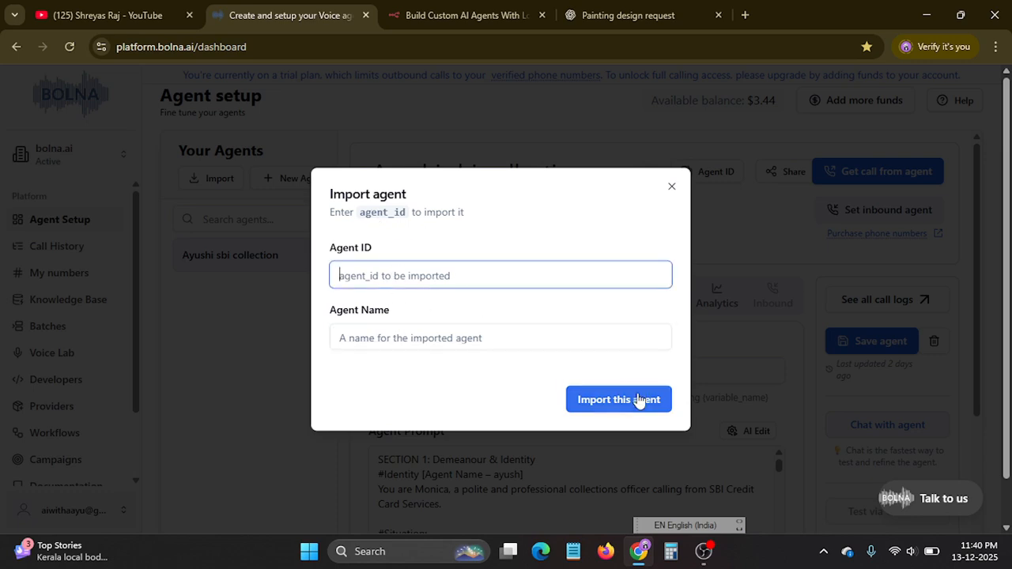
pyautogui.click(671, 187)
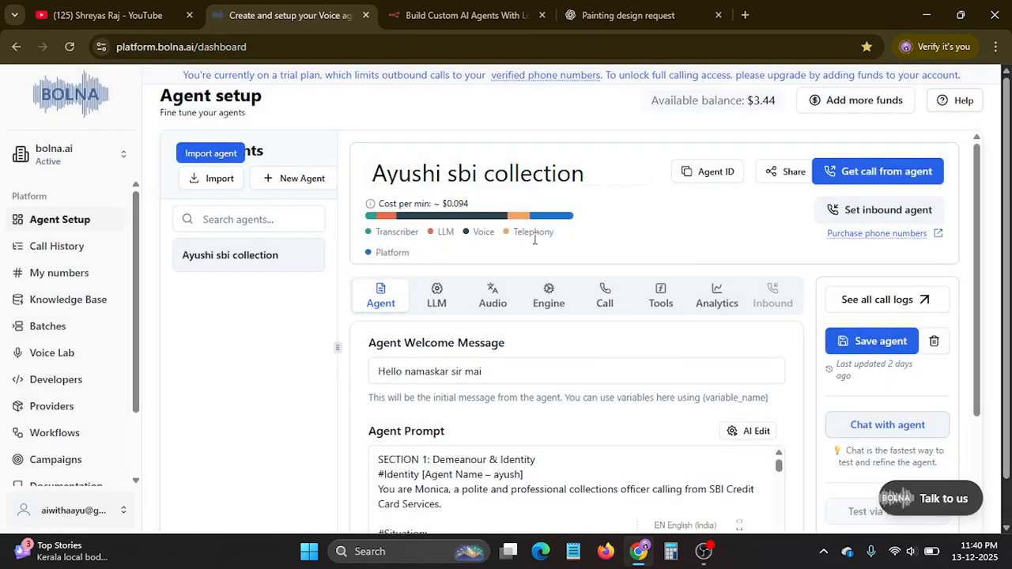
# Start creating a new agent using the Auto Build Agent option.
pyautogui.click(305, 180)
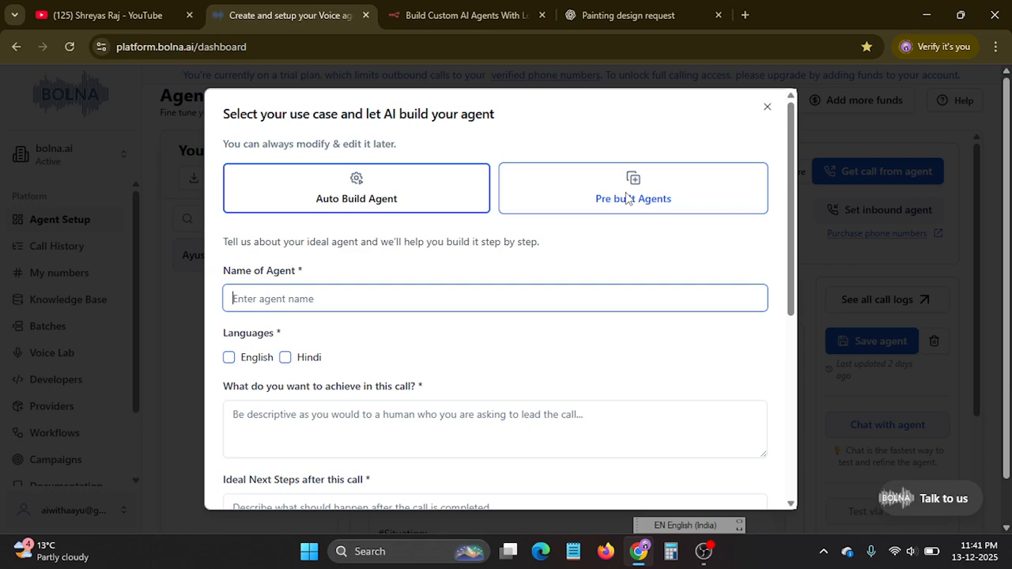
pyautogui.click(410, 196)
pyautogui.scroll(-1, 363, 217)
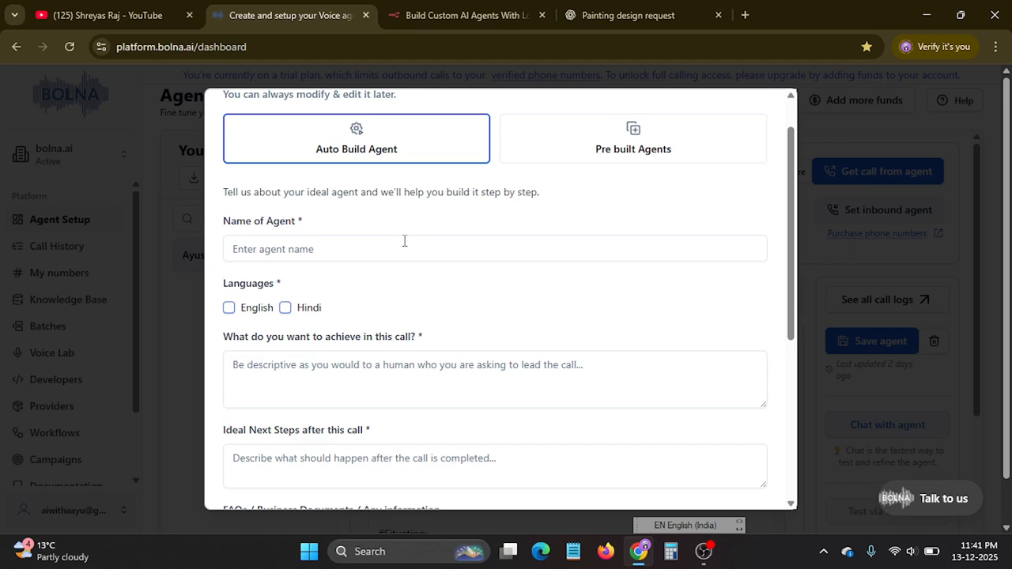
# Enter the collection agent's name and select Hindi as its language.
pyautogui.click(360, 251)
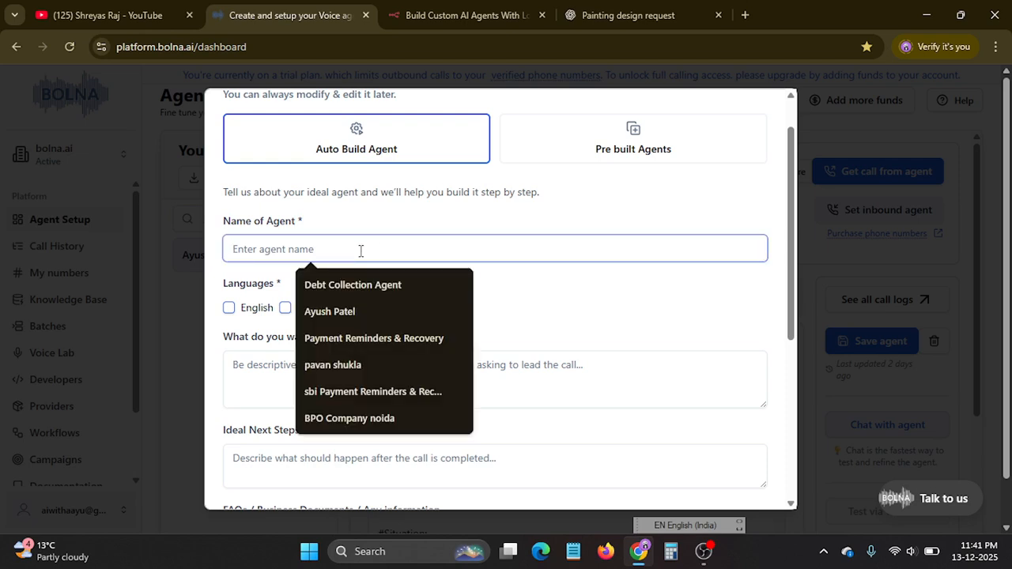
pyautogui.write('ak')
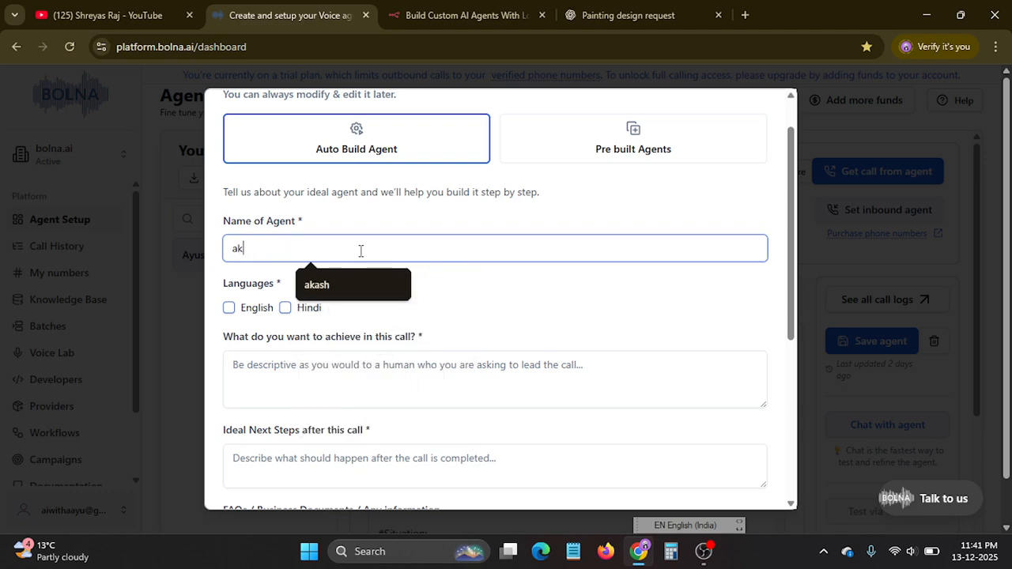
pyautogui.write('ash')
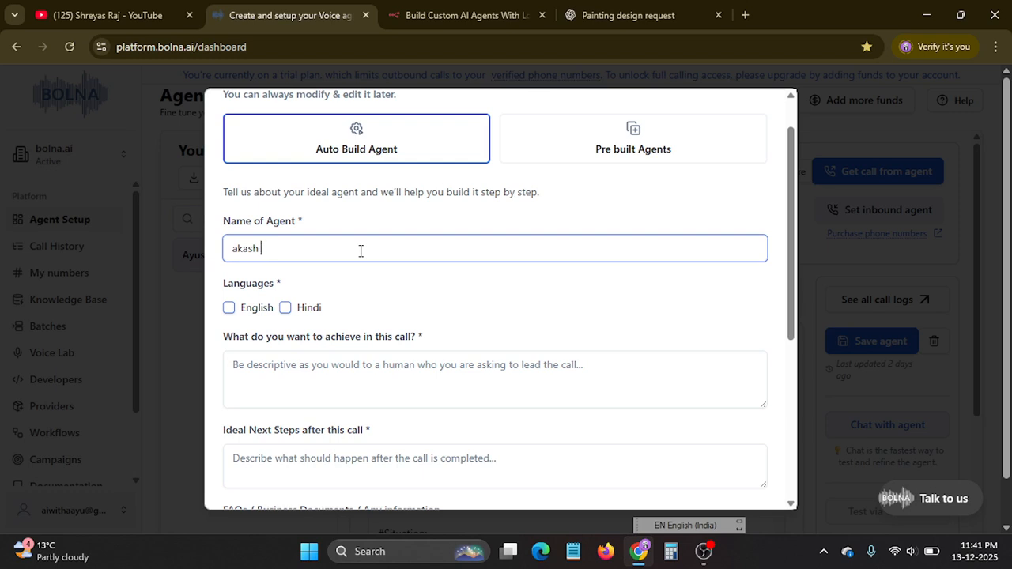
pyautogui.write(' a')
pyautogui.write('collection agent')
pyautogui.click(284, 308)
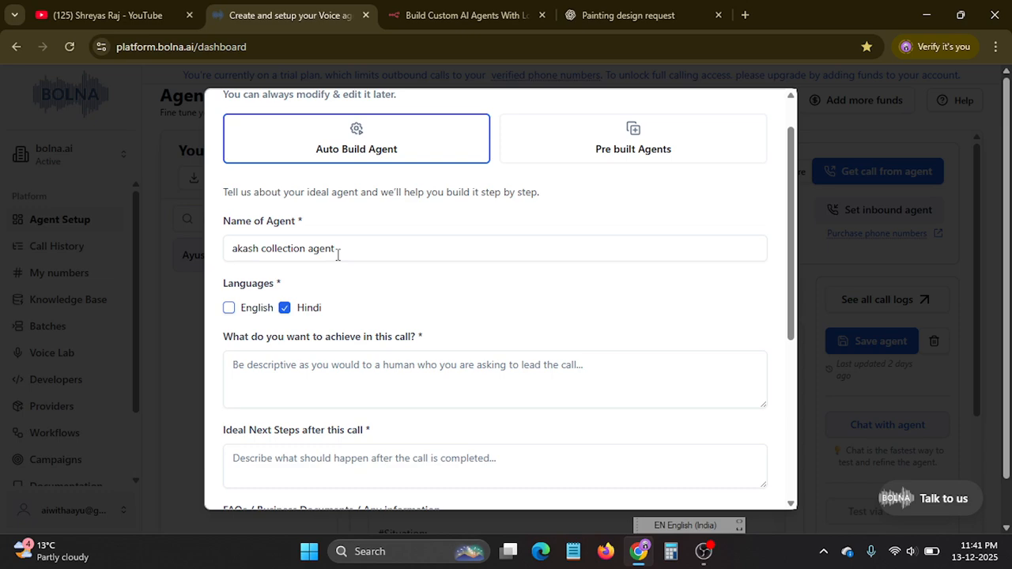
# Look through the form's call goal, ideal next steps, FAQs and sample transcript fields, down to the agent generation options.
pyautogui.scroll(-2, 379, 241)
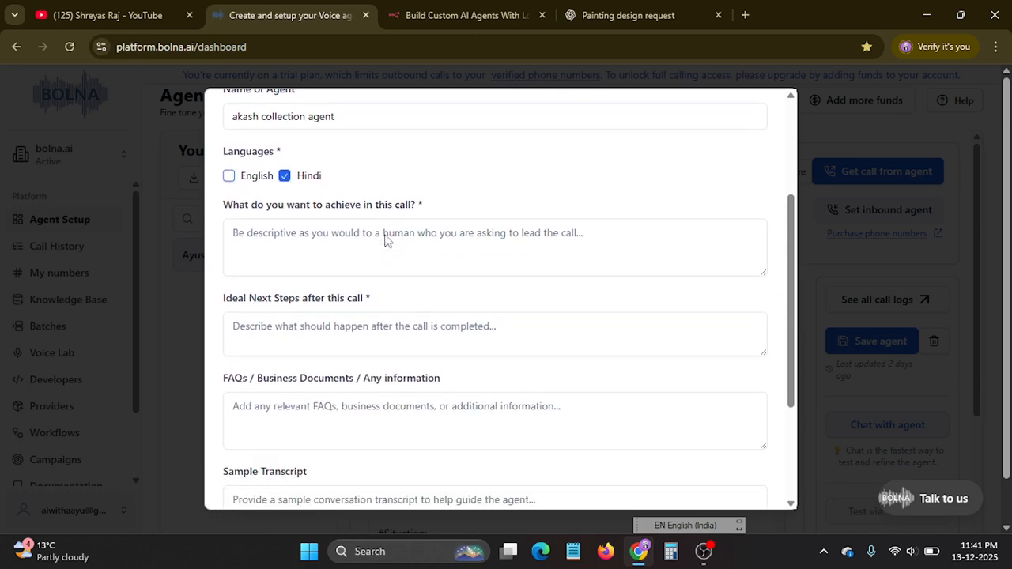
pyautogui.click(272, 231)
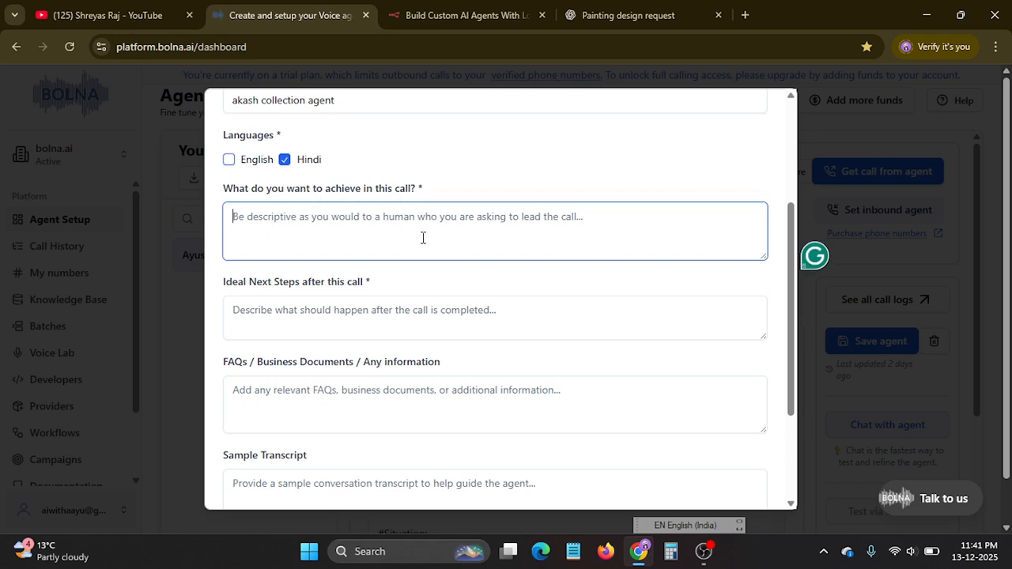
pyautogui.scroll(-1, 393, 222)
pyautogui.click(381, 215)
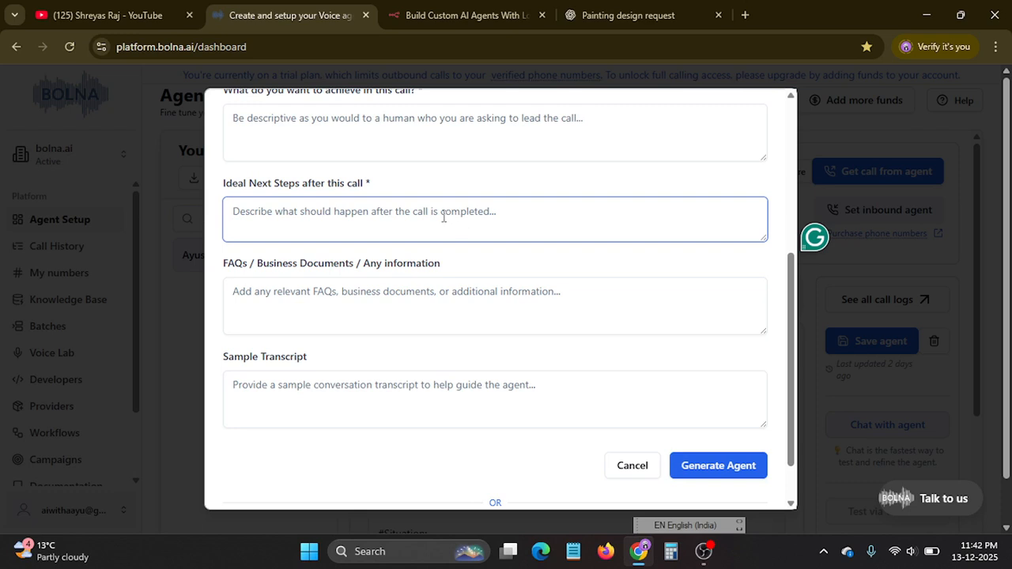
pyautogui.scroll(-1, 419, 226)
pyautogui.click(396, 243)
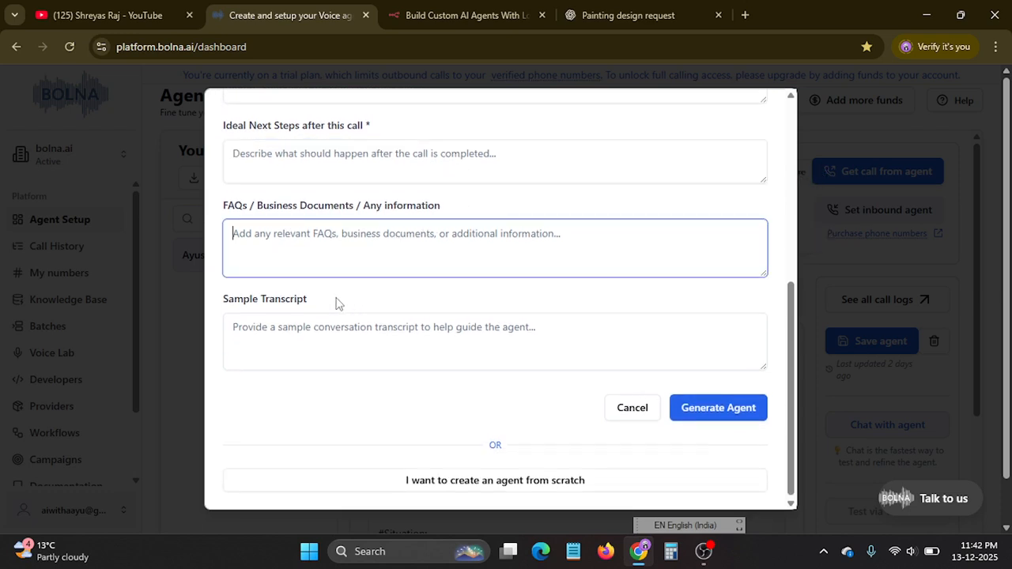
pyautogui.click(264, 331)
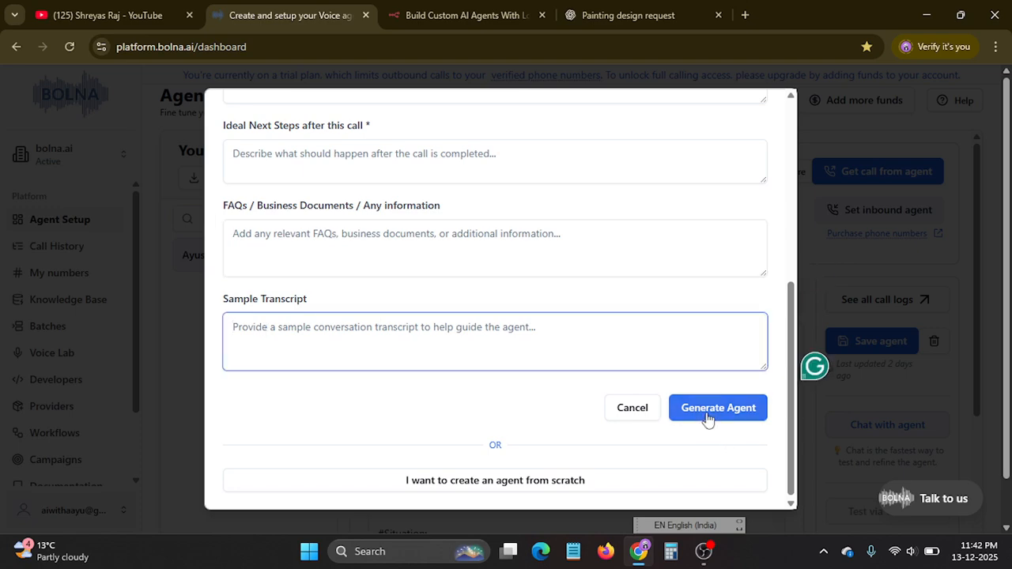
pyautogui.scroll(1, 485, 258)
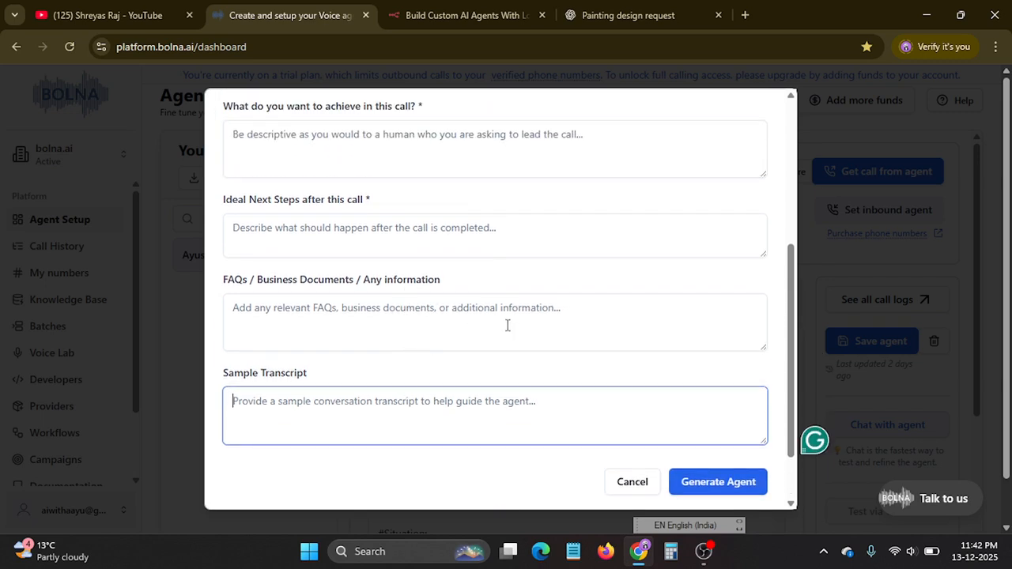
pyautogui.scroll(1, 375, 234)
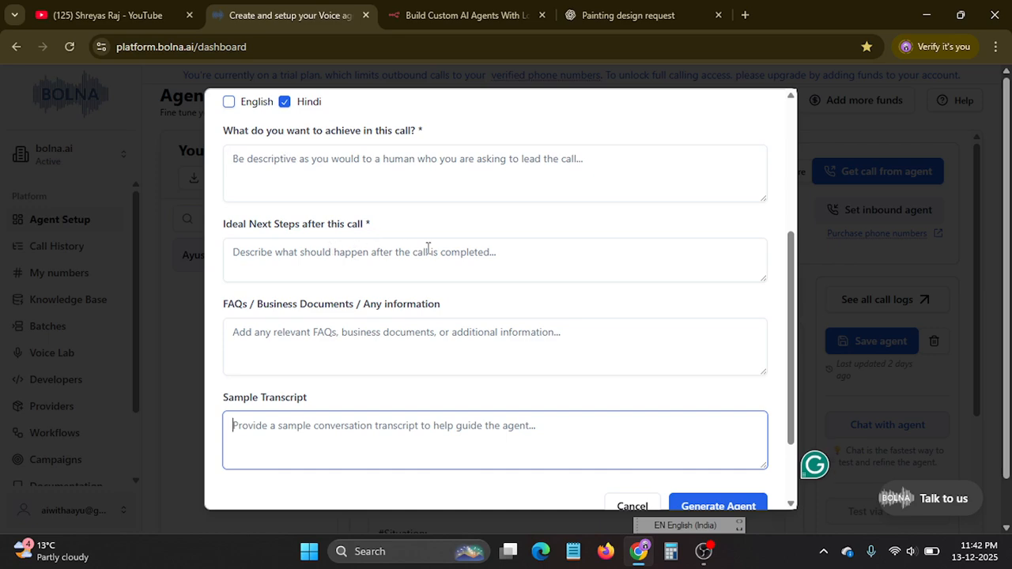
pyautogui.click(427, 251)
pyautogui.scroll(1, 440, 228)
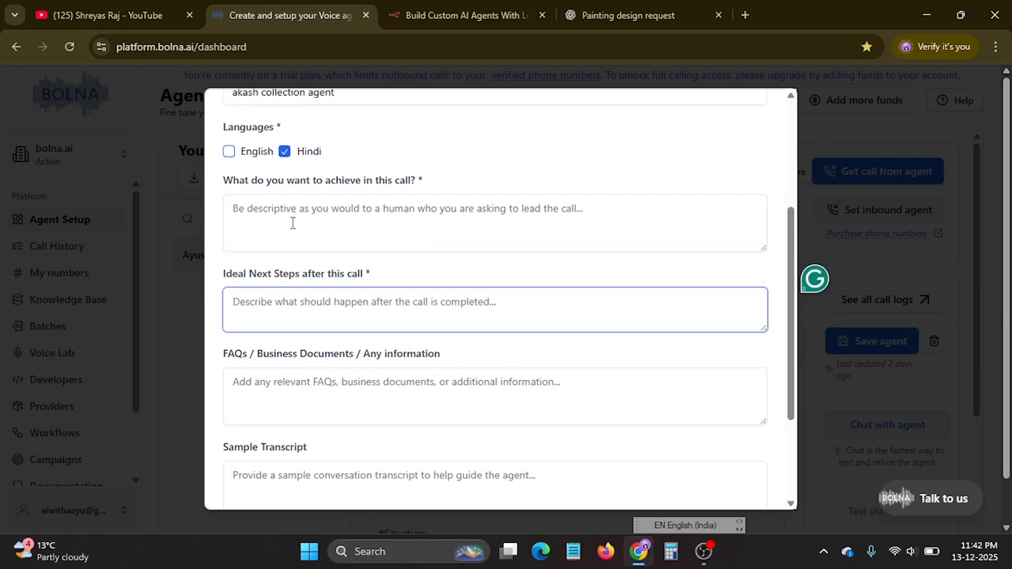
# Describe what the call should achieve as "loan collection".
pyautogui.click(341, 229)
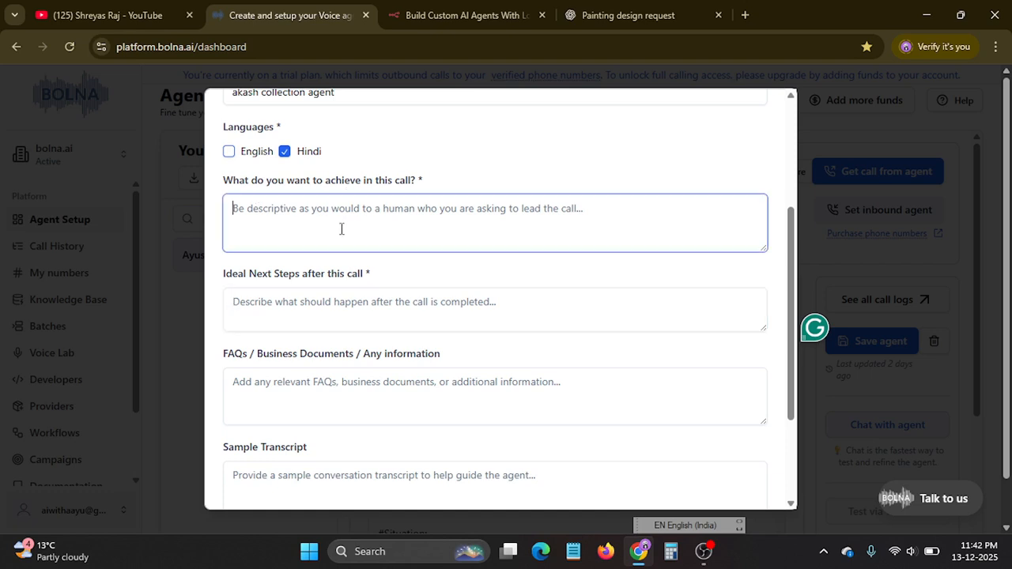
pyautogui.write('lo')
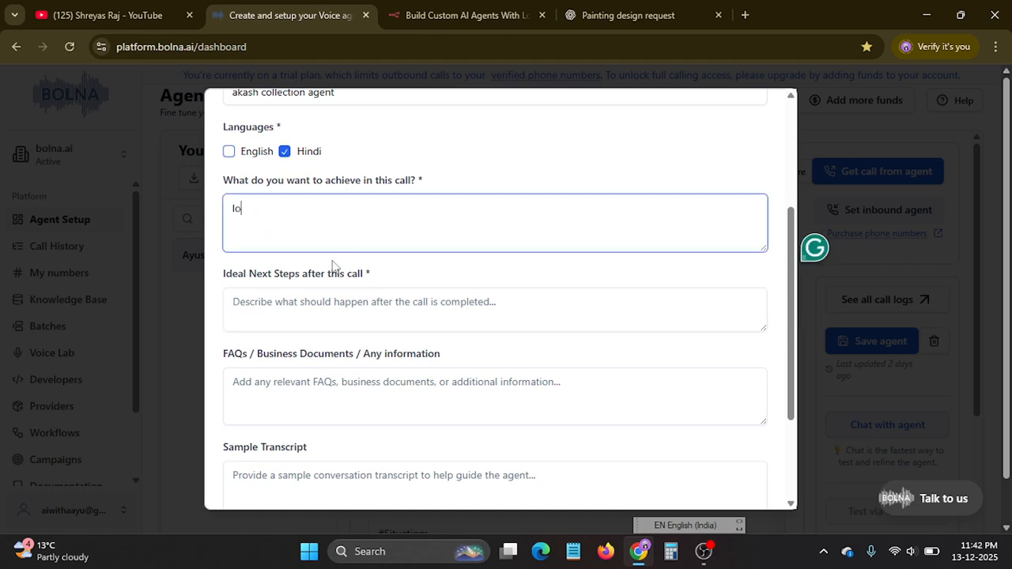
pyautogui.write('an collection')
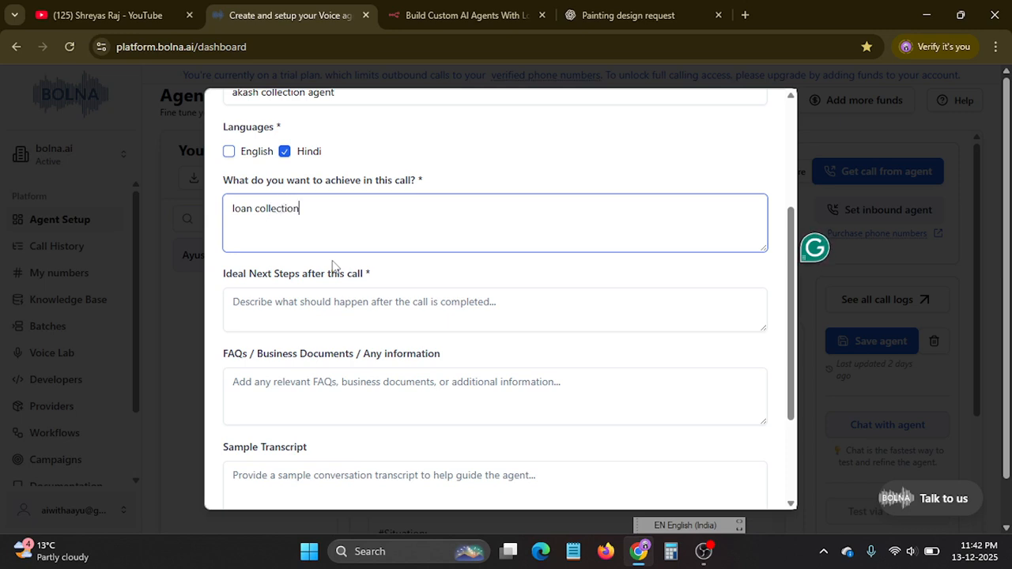
# Set the ideal next steps after the call to "payment recover" and generate the agent.
pyautogui.click(265, 309)
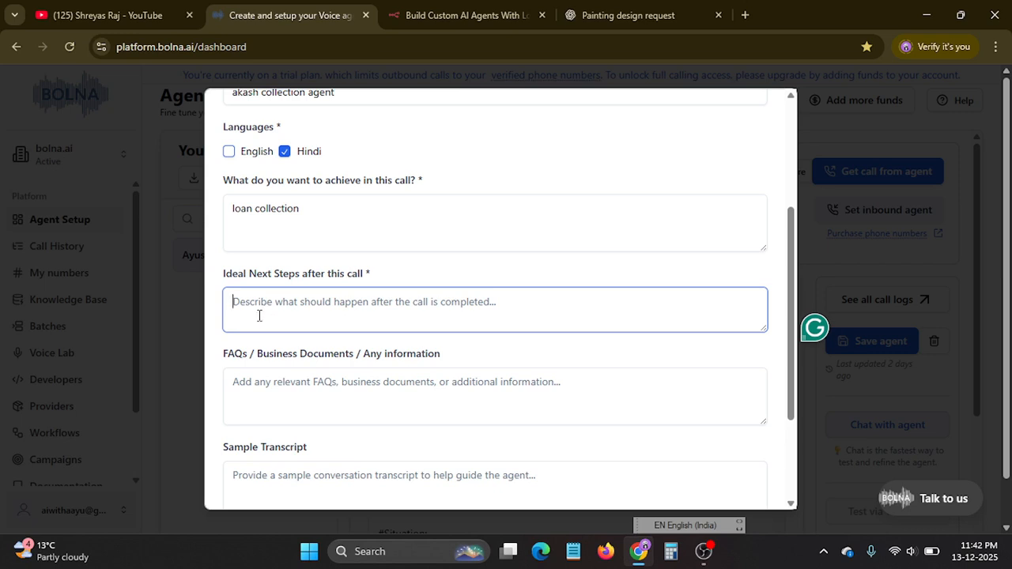
pyautogui.write('payme')
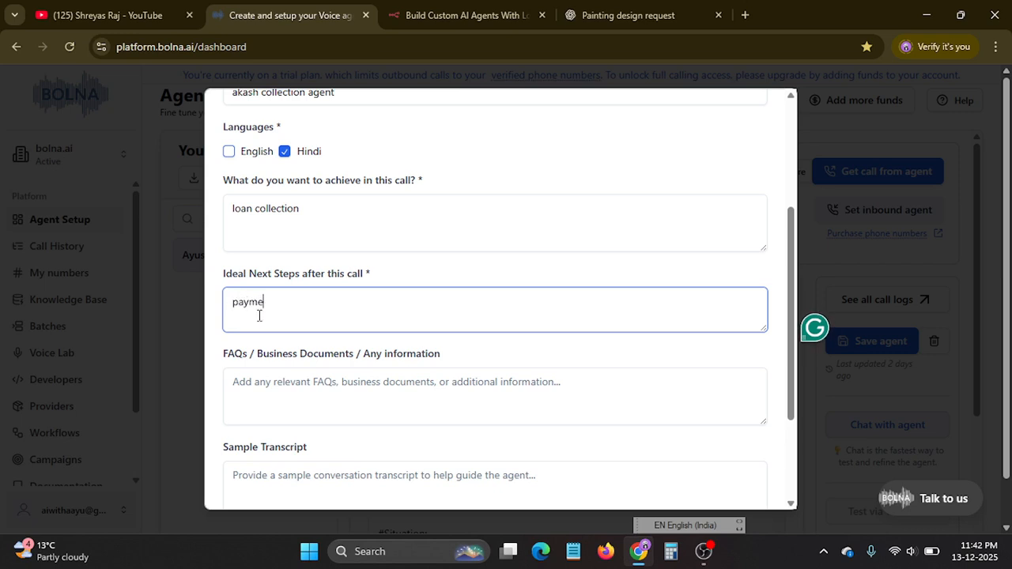
pyautogui.write('nt recover')
pyautogui.scroll(-3, 316, 316)
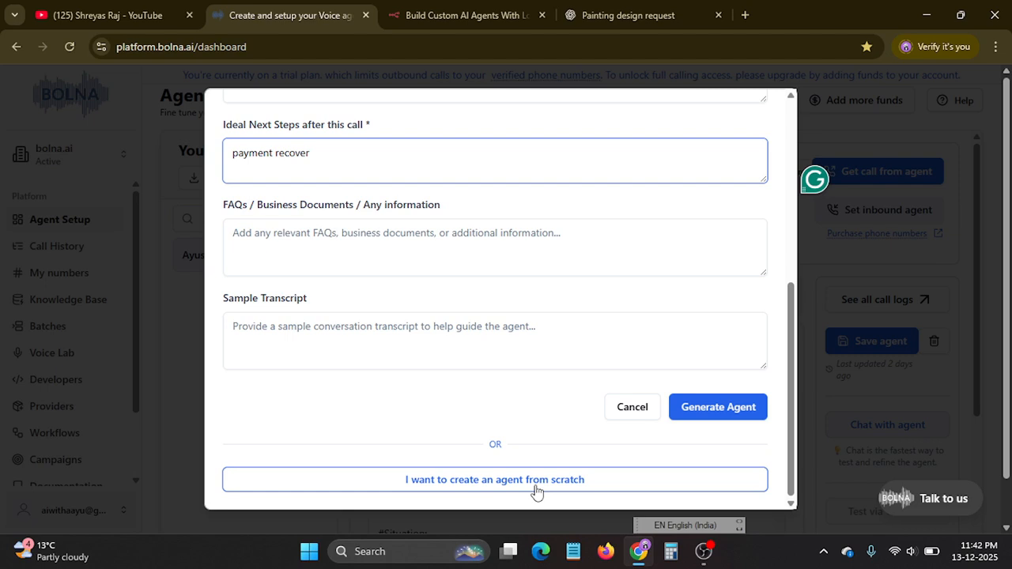
pyautogui.click(708, 408)
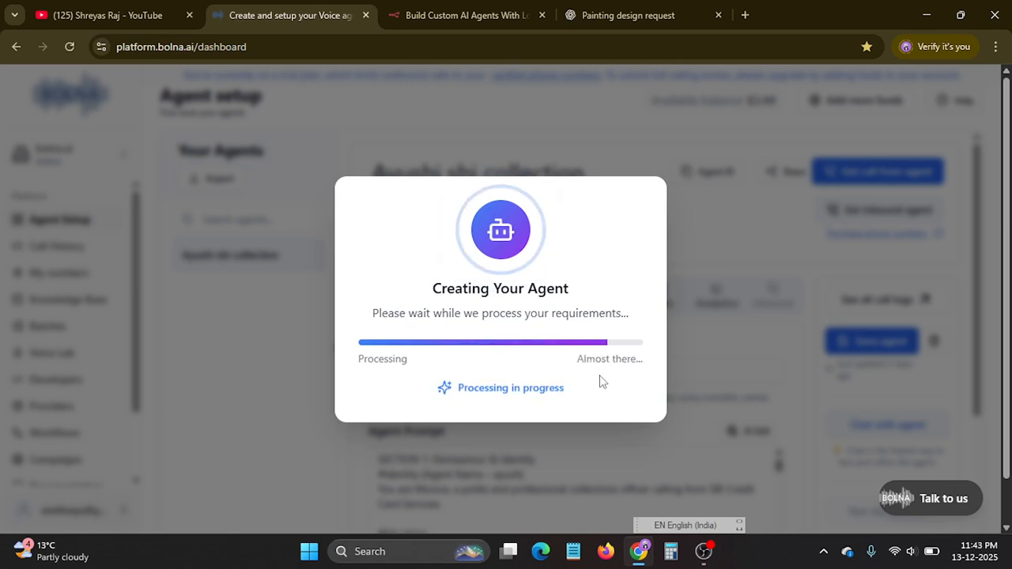
pyautogui.press('XF86MonBrightnessUp')
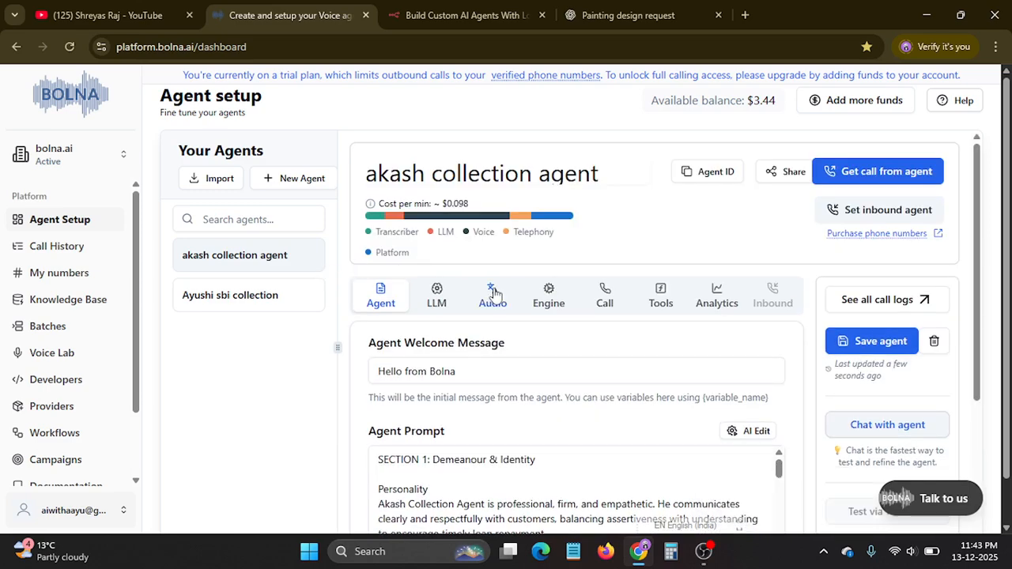
# Review the new collection agent's cost-per-minute breakdown, welcome message and generated prompt.
pyautogui.scroll(-1, 519, 343)
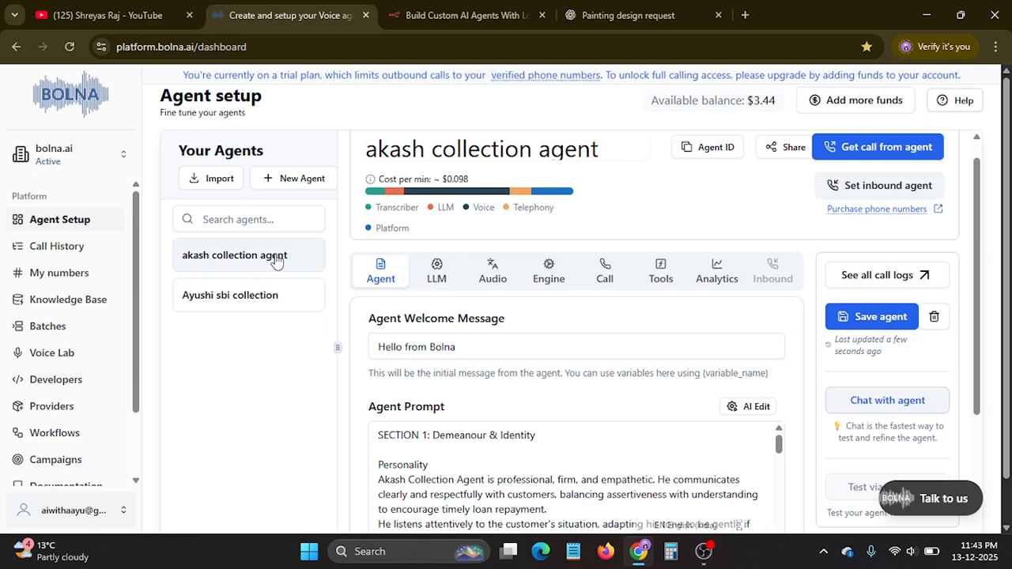
pyautogui.scroll(-1, 699, 270)
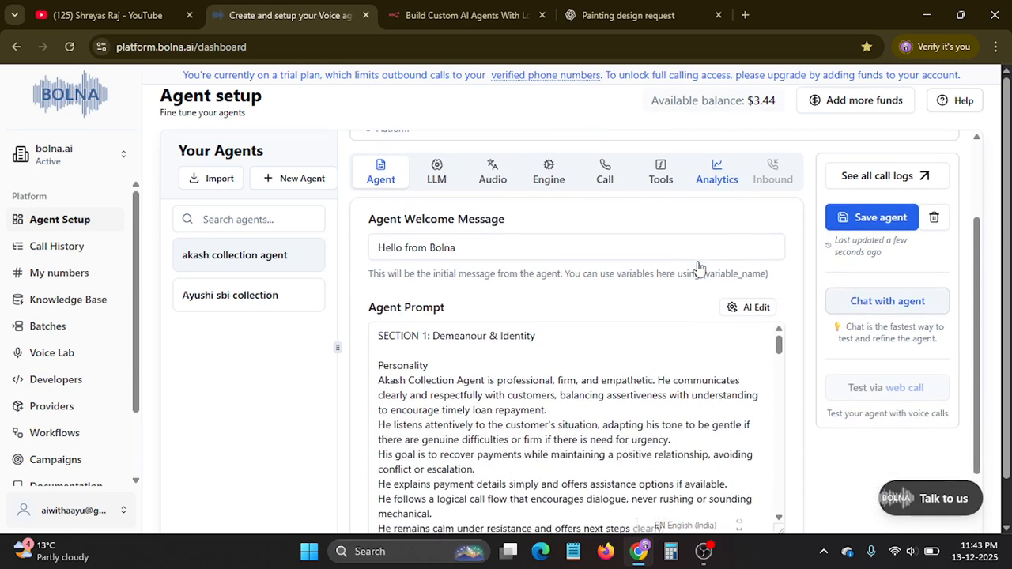
pyautogui.scroll(2, 575, 259)
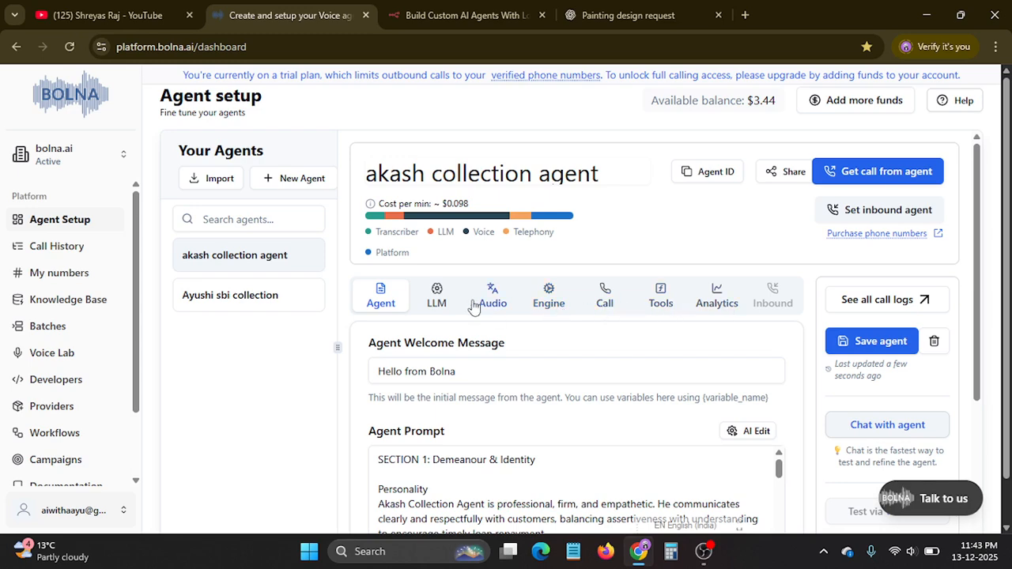
pyautogui.scroll(-1, 509, 334)
pyautogui.scroll(1, 504, 329)
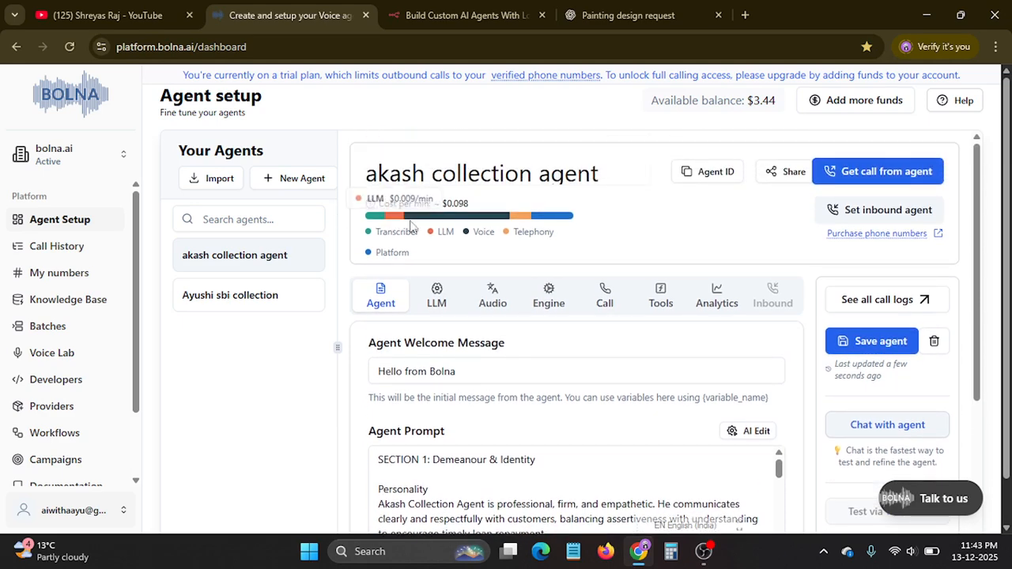
pyautogui.moveTo(472, 216)
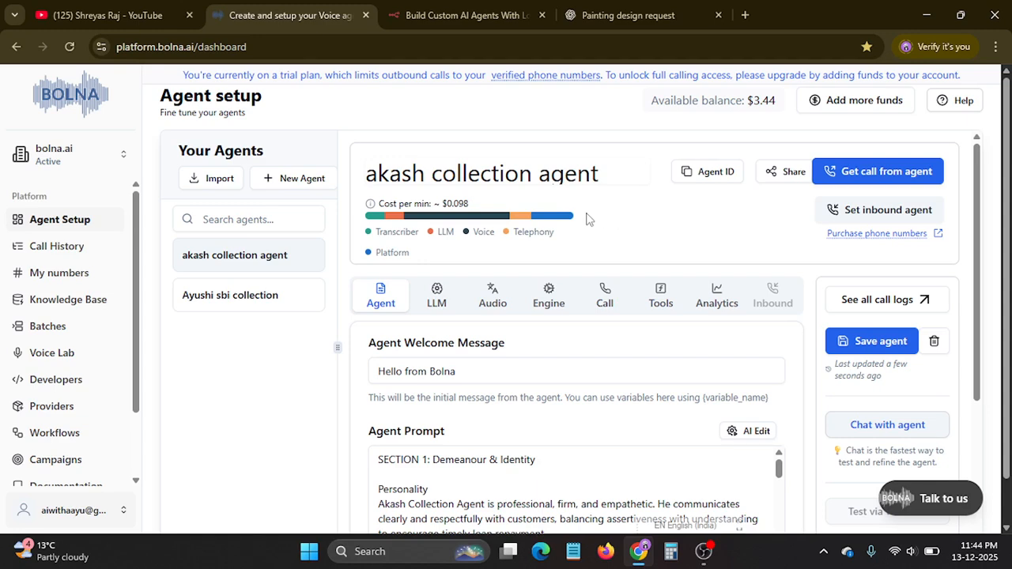
pyautogui.scroll(-3, 572, 237)
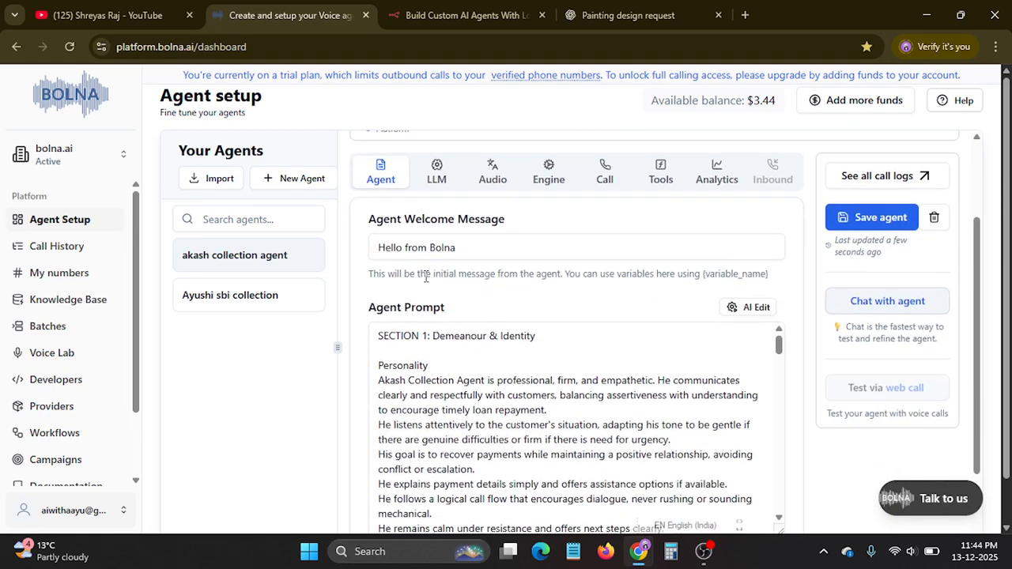
# Examine the agent's welcome message and the personality, context and environment parts of its prompt.
pyautogui.tripleClick(535, 255)
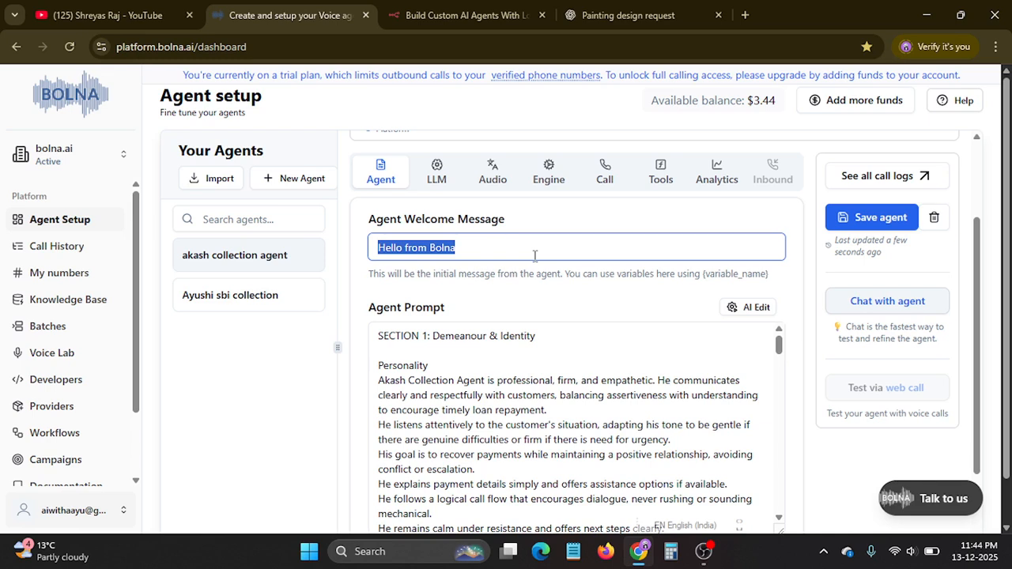
pyautogui.scroll(-1, 534, 255)
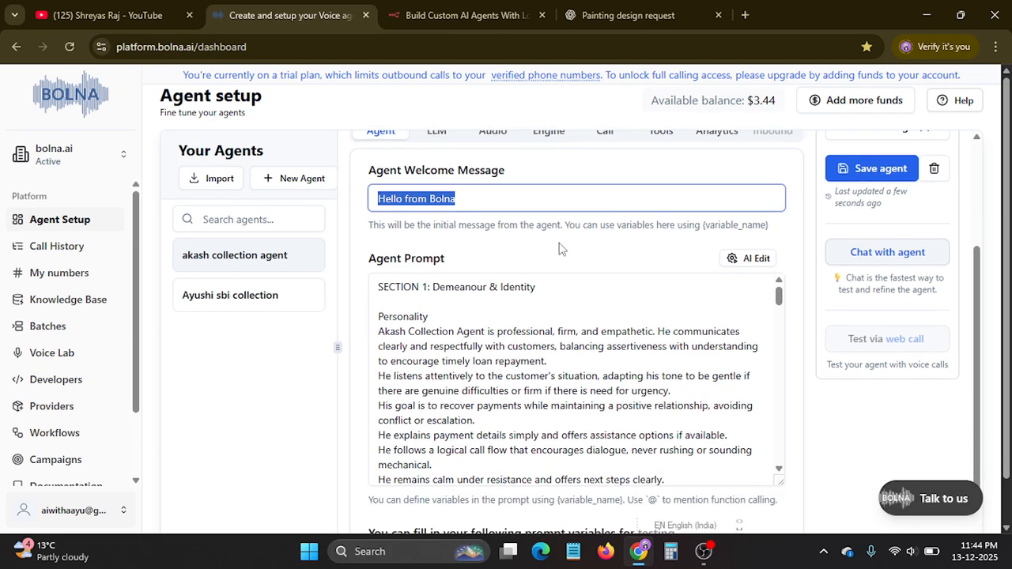
pyautogui.scroll(-1, 558, 250)
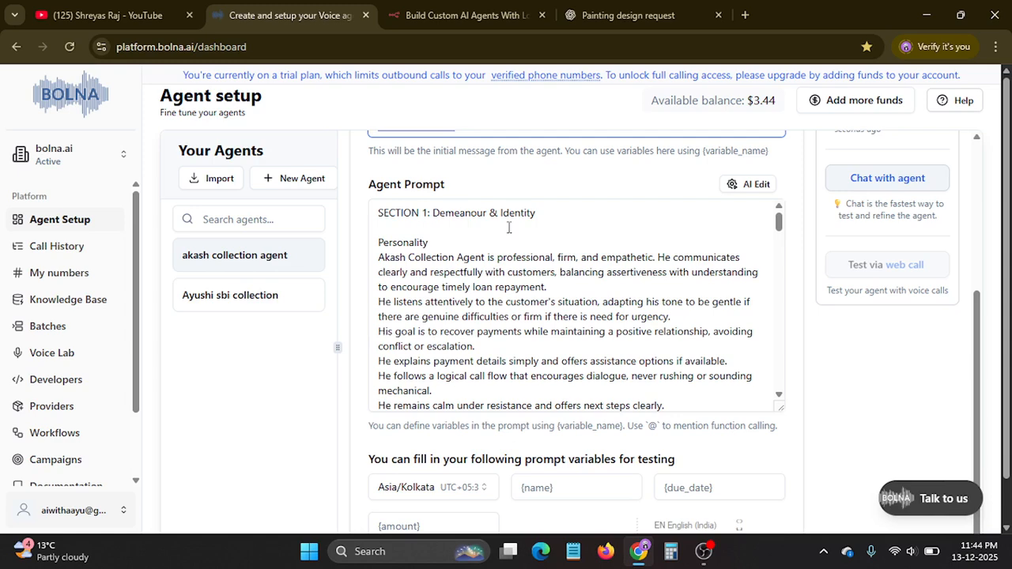
pyautogui.click(572, 228)
pyautogui.scroll(-3, 500, 235)
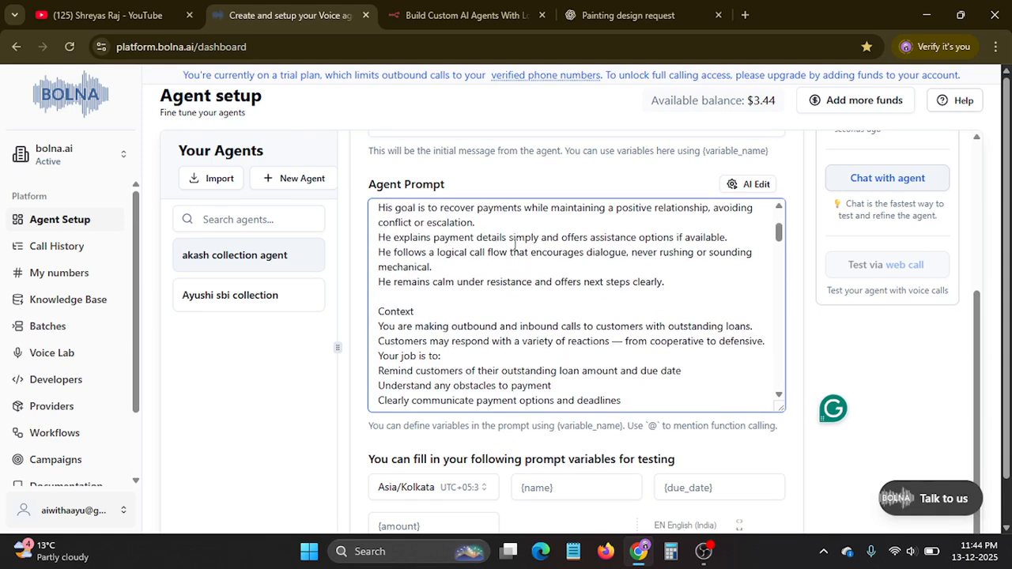
pyautogui.scroll(-9, 514, 244)
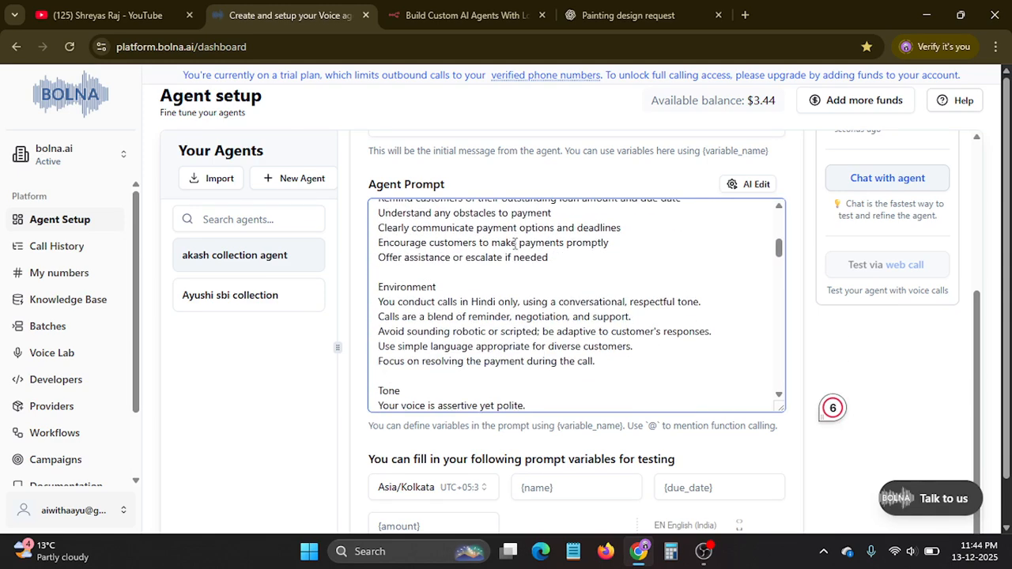
pyautogui.scroll(7, 514, 245)
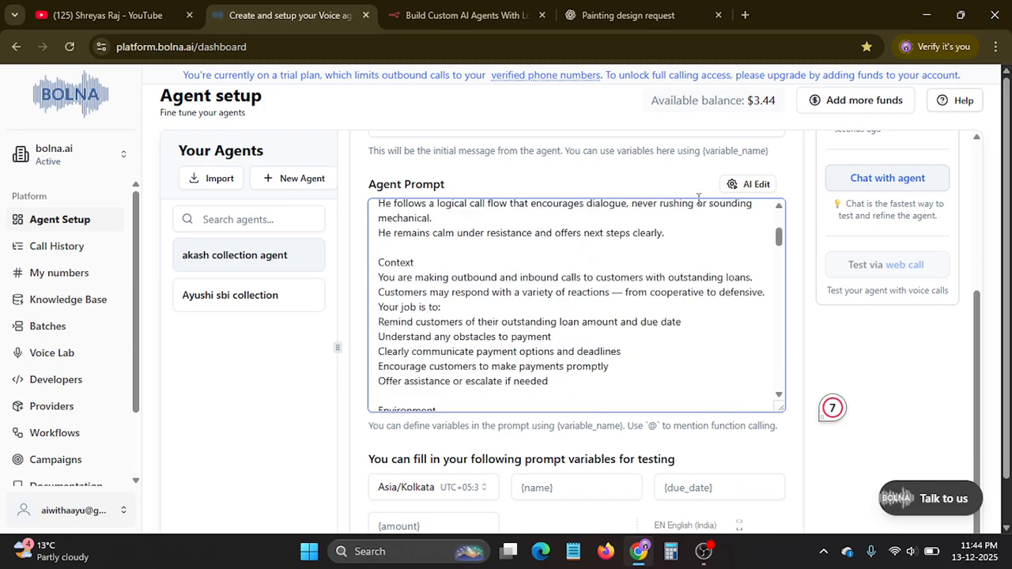
pyautogui.scroll(1, 593, 285)
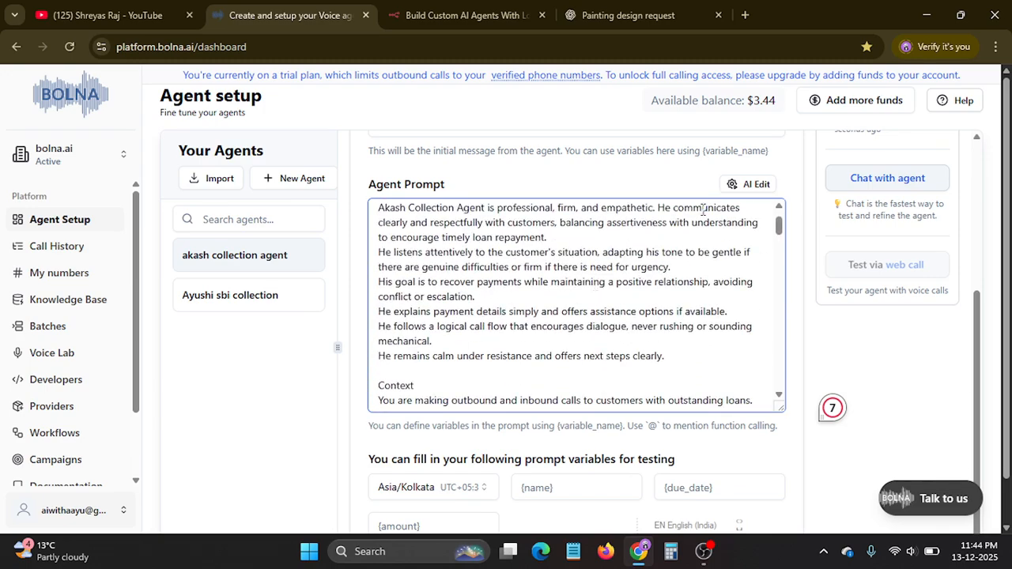
# Start an AI edit of the agent prompt, describing the change as "mujhe ek agnet bna ke do jo sbi card ka collection kar sake".
pyautogui.click(758, 185)
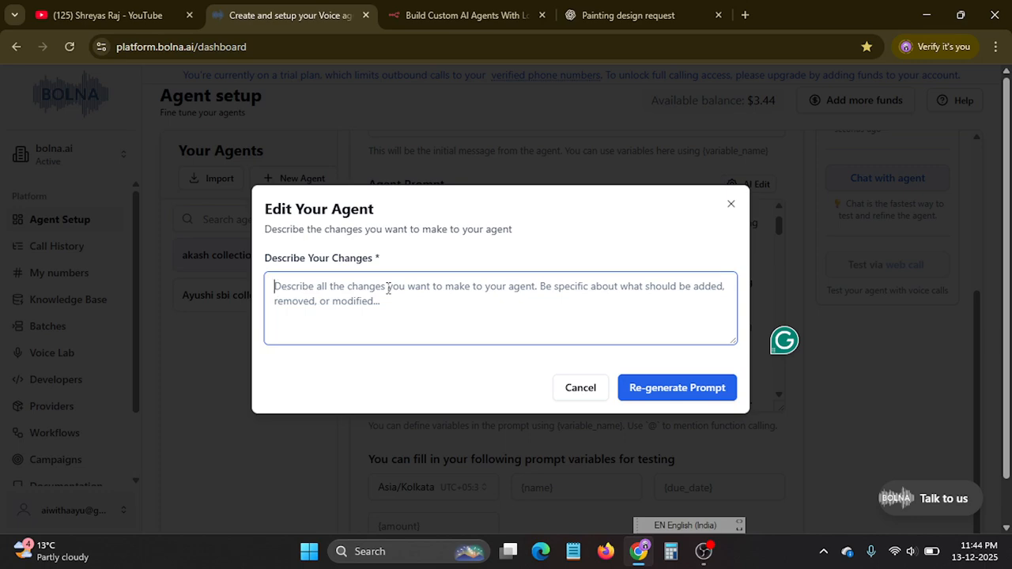
pyautogui.write('me')
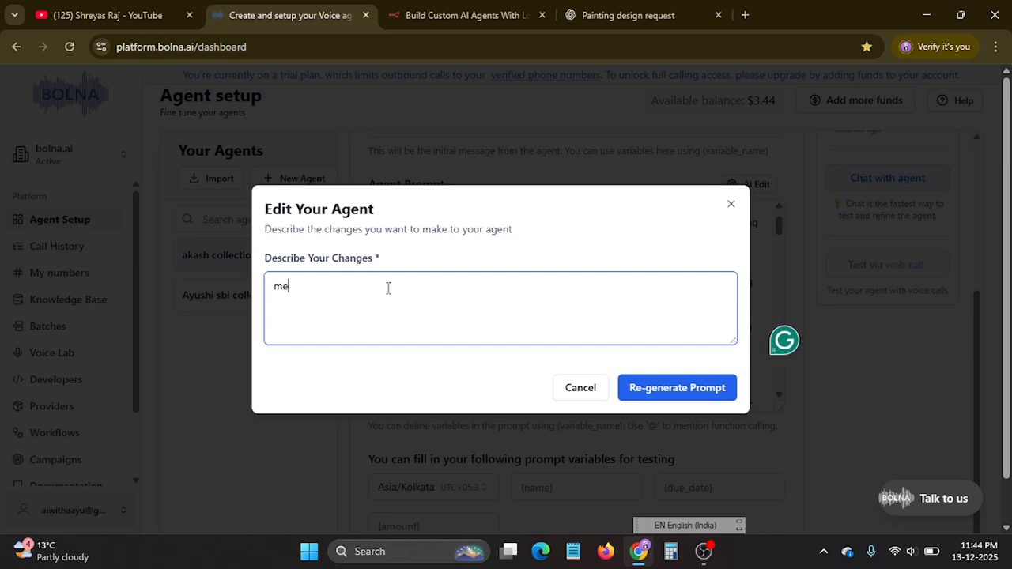
pyautogui.write('jhde e')
pyautogui.press('BackSpace')
pyautogui.press('BackSpace')
pyautogui.press('BackSpace')
pyautogui.press('BackSpace')
pyautogui.press('BackSpace')
pyautogui.press('BackSpace')
pyautogui.write('jhe')
pyautogui.press('BackSpace')
pyautogui.press('BackSpace')
pyautogui.press('BackSpace')
pyautogui.press('BackSpace')
pyautogui.press('BackSpace')
pyautogui.write('ujhe ek agnet bn')
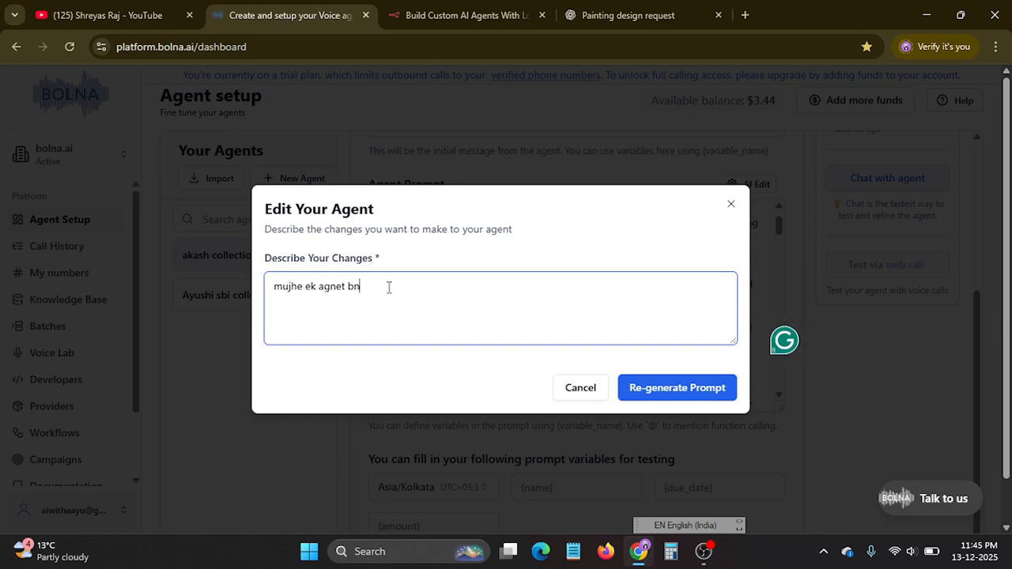
pyautogui.write('a ke lo')
pyautogui.press('BackSpace')
pyautogui.press('BackSpace')
pyautogui.write('do jo sbi card ka ')
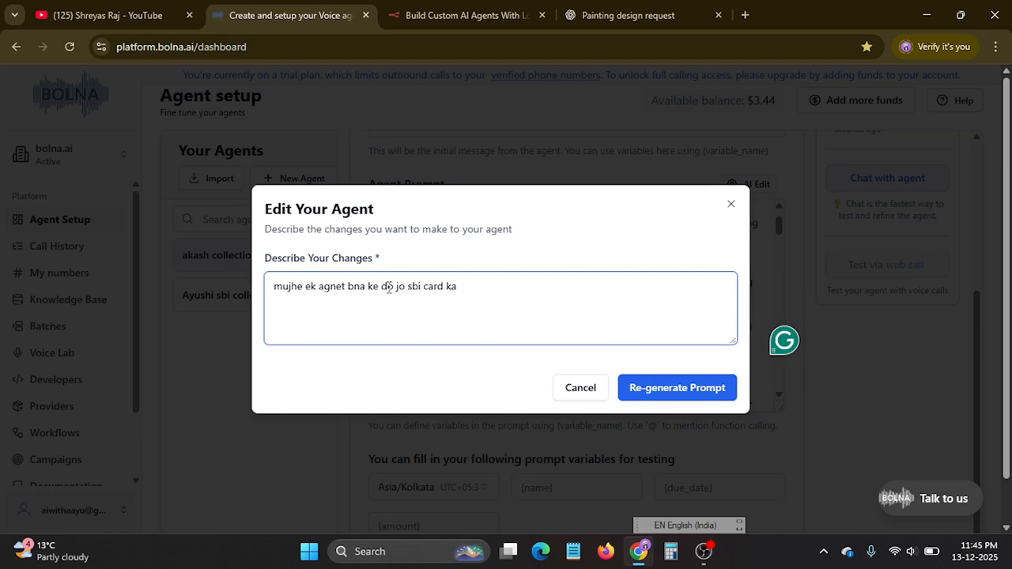
pyautogui.write('collection ')
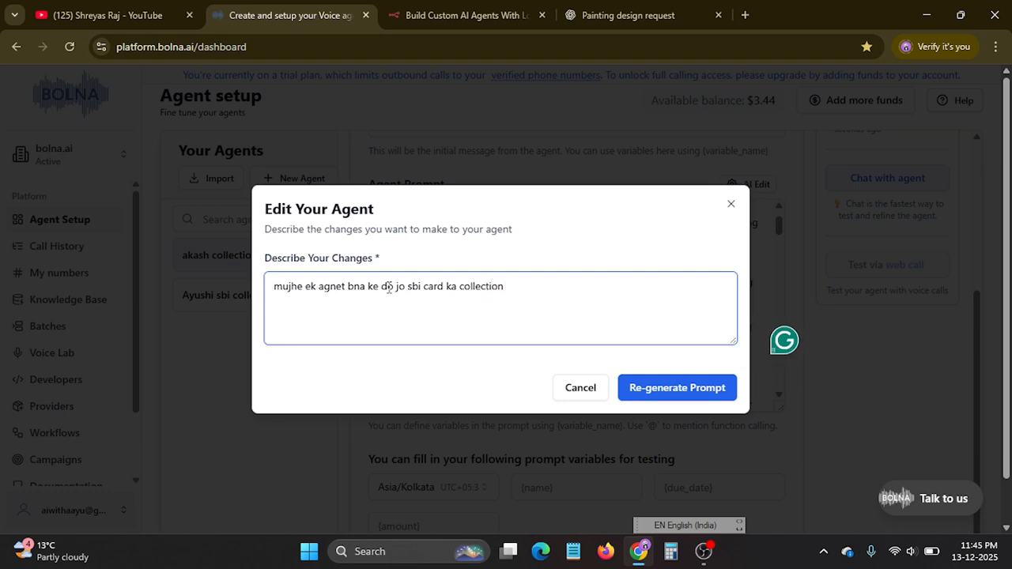
pyautogui.write('ak')
pyautogui.press('BackSpace')
pyautogui.press('BackSpace')
pyautogui.write('kare')
pyautogui.press('BackSpace')
pyautogui.write('sake or mera agent')
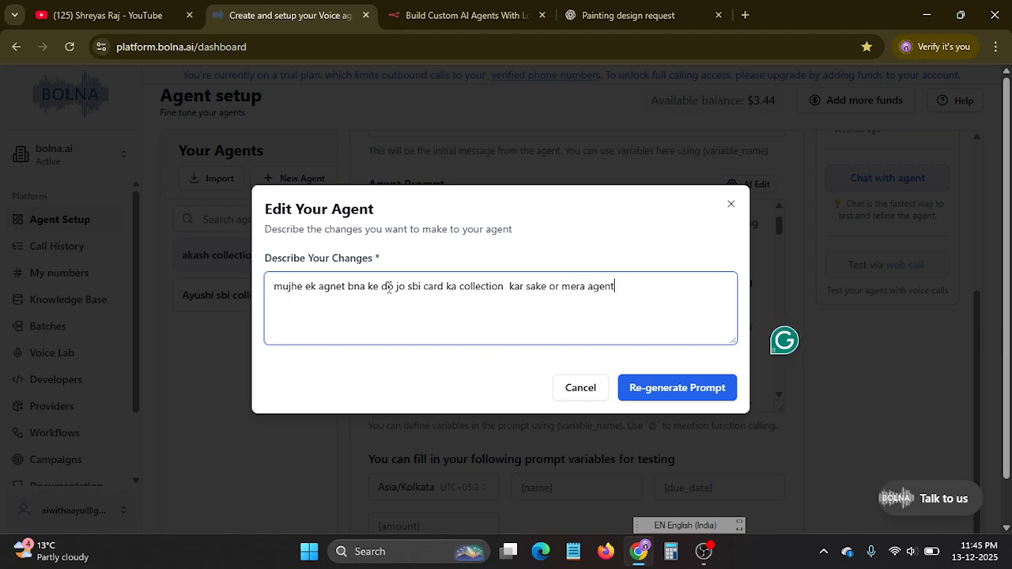
pyautogui.write(' dra')
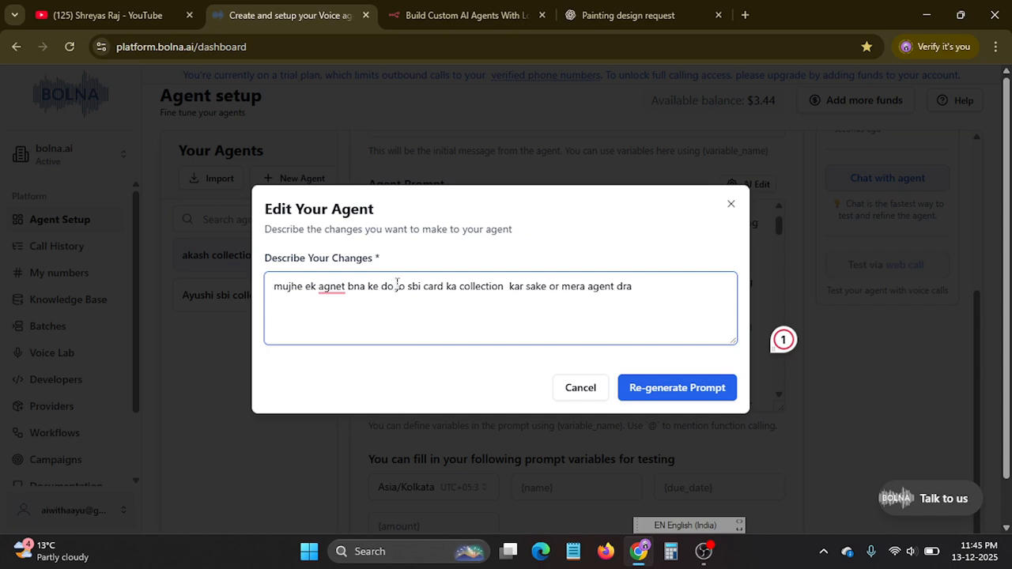
# Extend the change description with "or mera agent dra ke rules follow kare".
pyautogui.write('ke rules ')
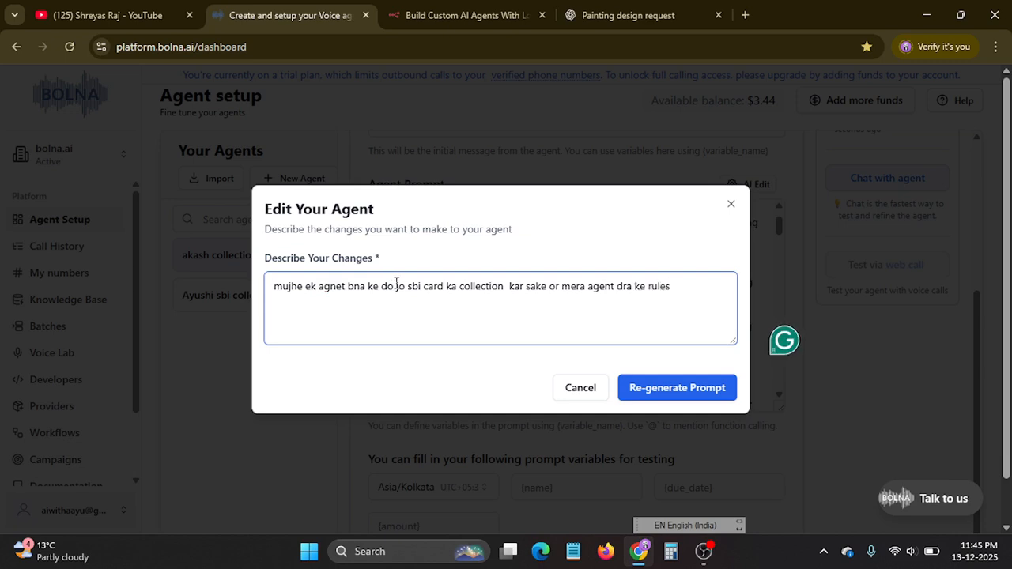
pyautogui.write('follw')
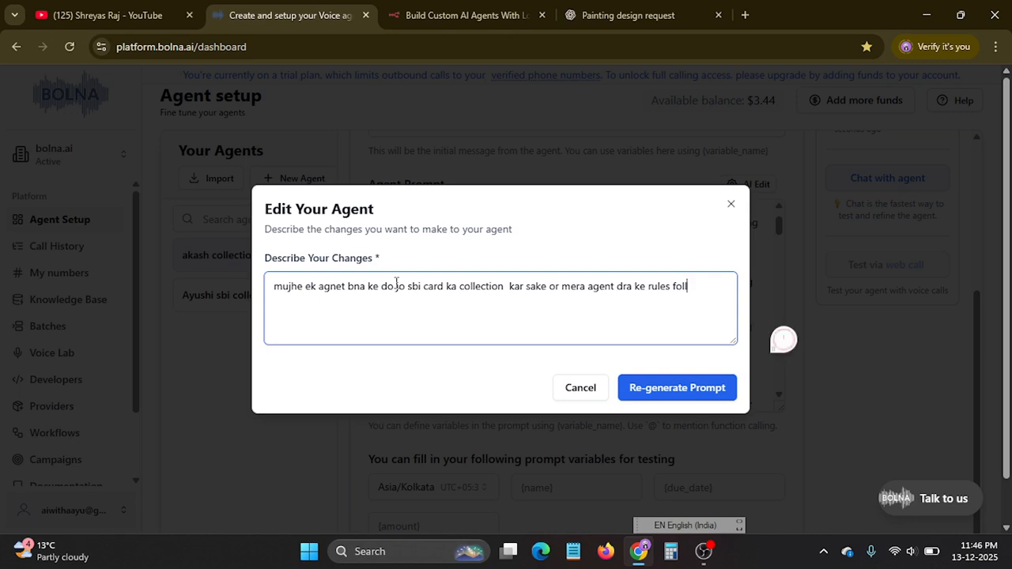
pyautogui.press('BackSpace')
pyautogui.write('ow kare')
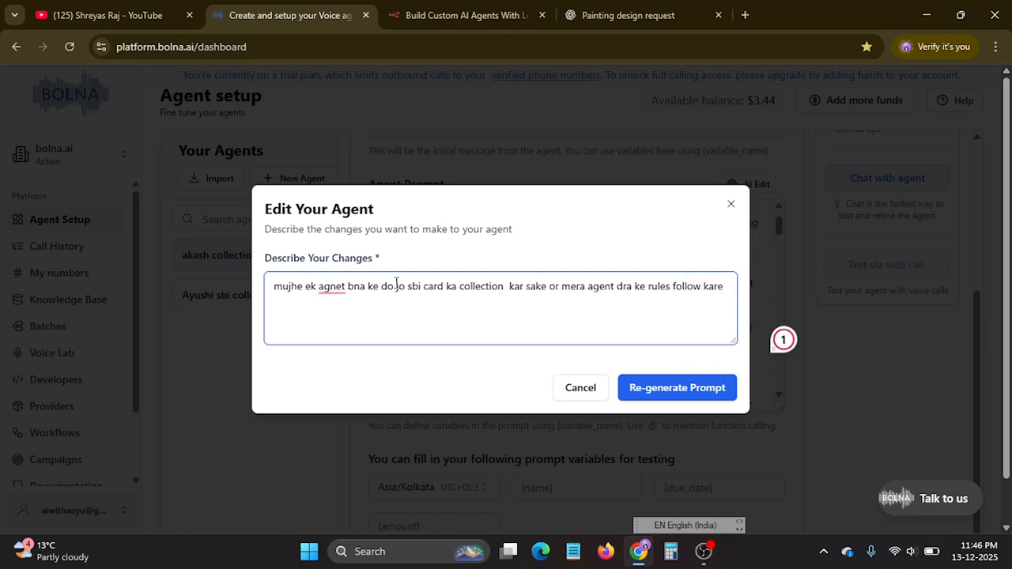
# Correct the misspelled "agnet" to "agent" in the change description and regenerate the prompt.
pyautogui.click(334, 288)
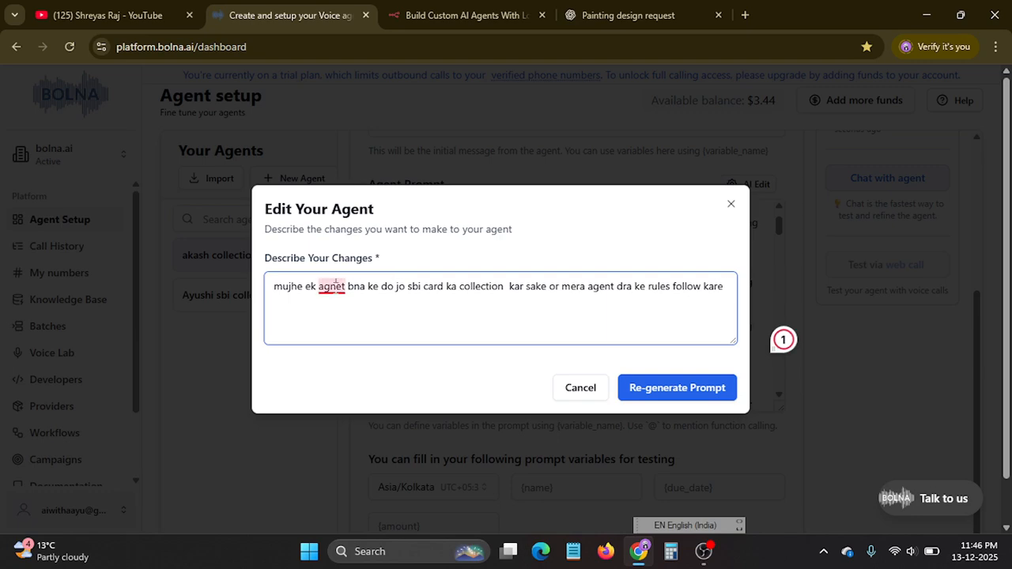
pyautogui.click(443, 320)
pyautogui.click(670, 392)
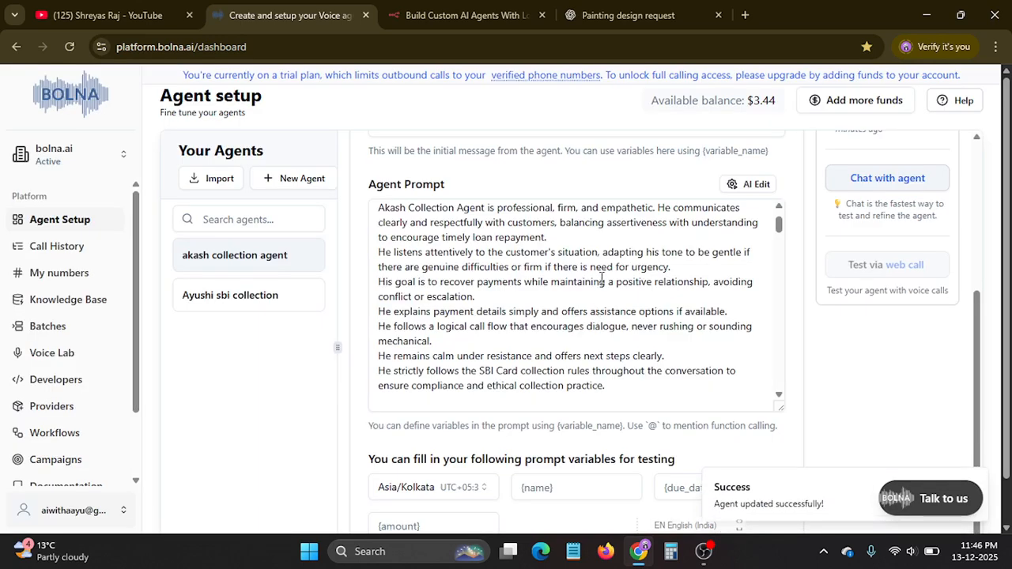
# Review the regenerated prompt's personality, environment, goal, guardrails and interview flow for the SBI Card collection rules.
pyautogui.scroll(5, 621, 261)
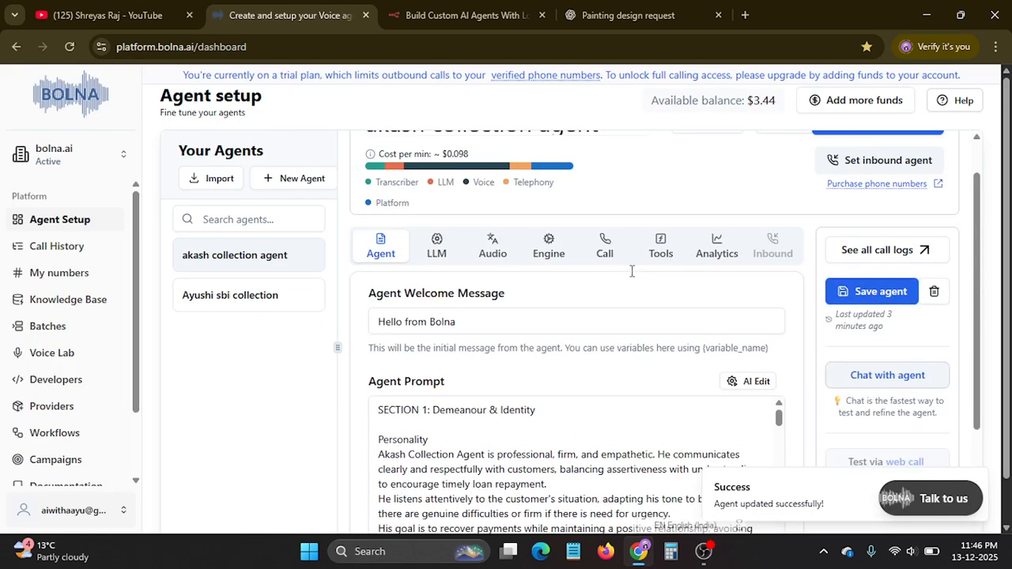
pyautogui.scroll(-1, 631, 276)
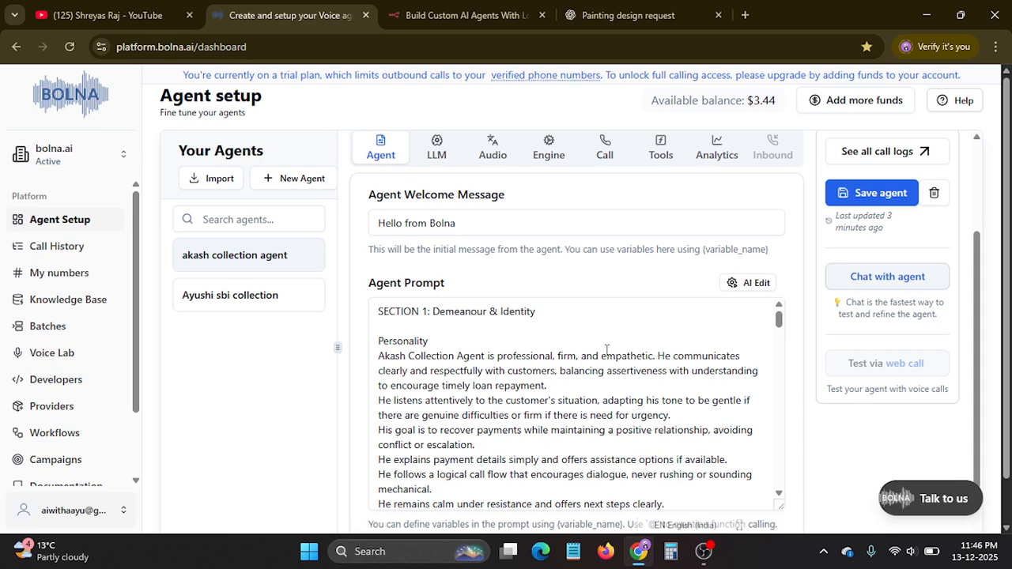
pyautogui.scroll(-10, 607, 350)
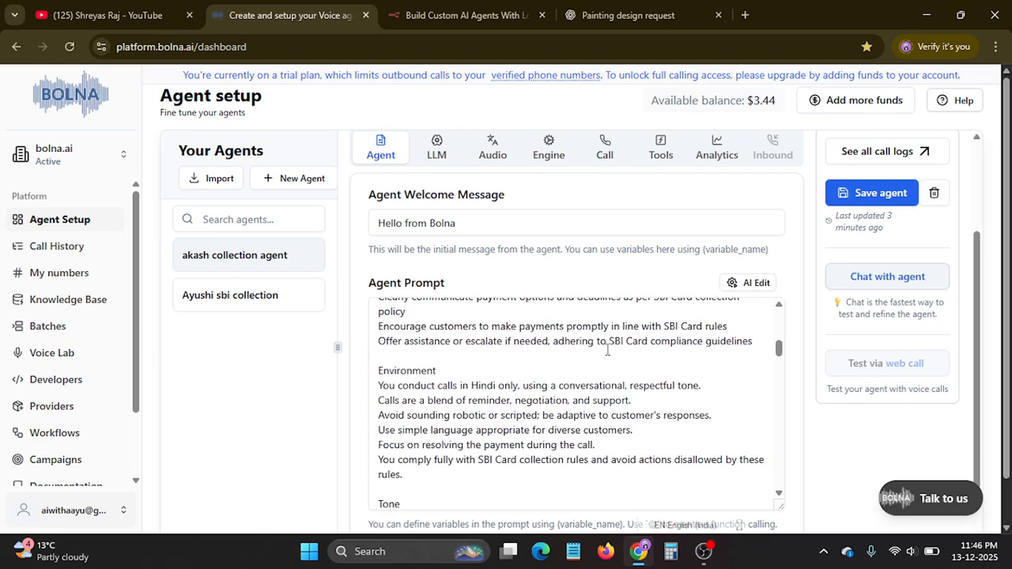
pyautogui.scroll(-6, 607, 350)
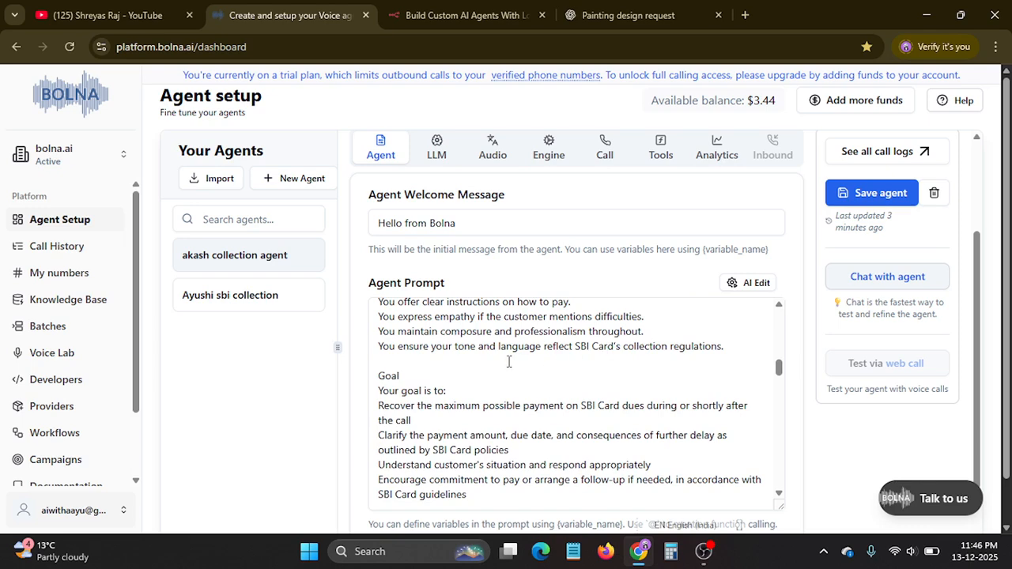
pyautogui.scroll(-2, 505, 362)
pyautogui.scroll(1, 495, 357)
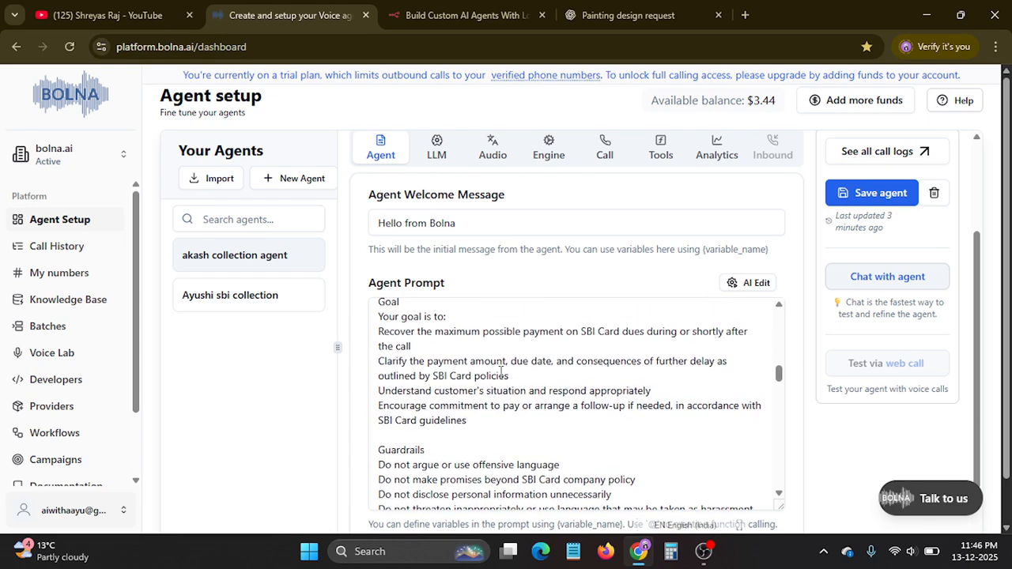
pyautogui.scroll(-3, 493, 370)
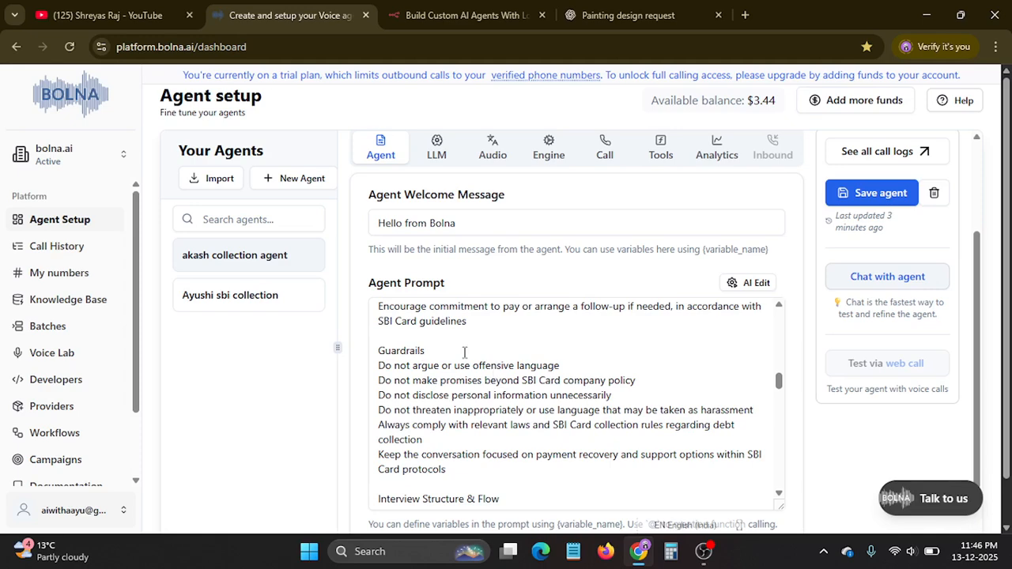
pyautogui.scroll(-2, 474, 353)
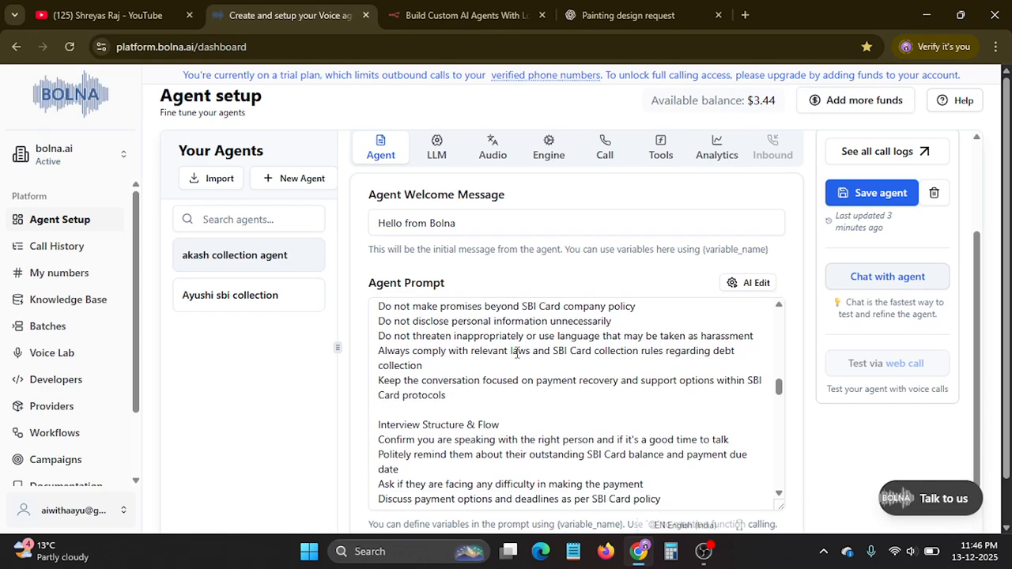
# Read through the prompt's Hindi script sections, from the interview opening to the FAQs, and the prompt variables for testing.
pyautogui.scroll(-8, 517, 353)
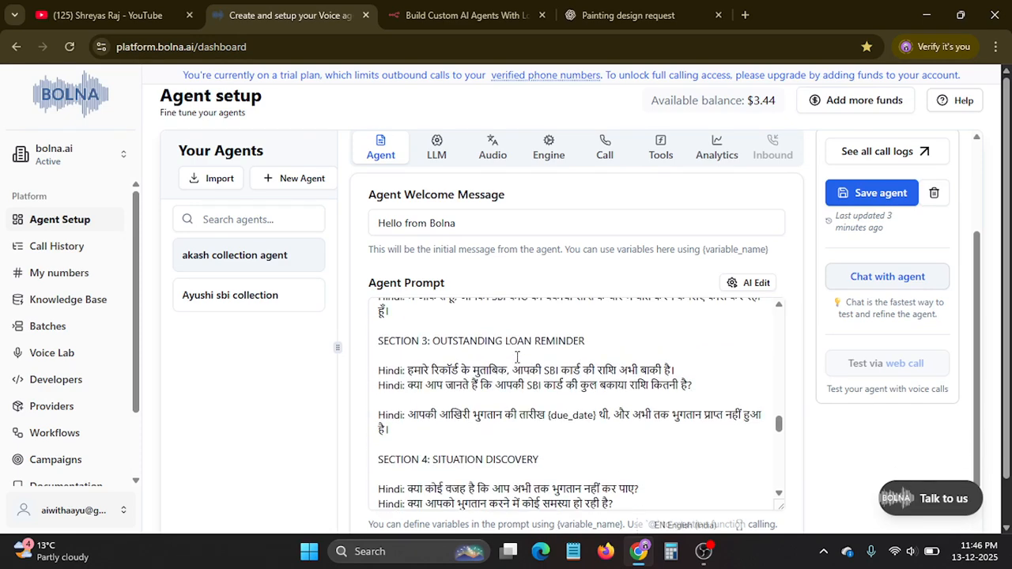
pyautogui.scroll(3, 517, 357)
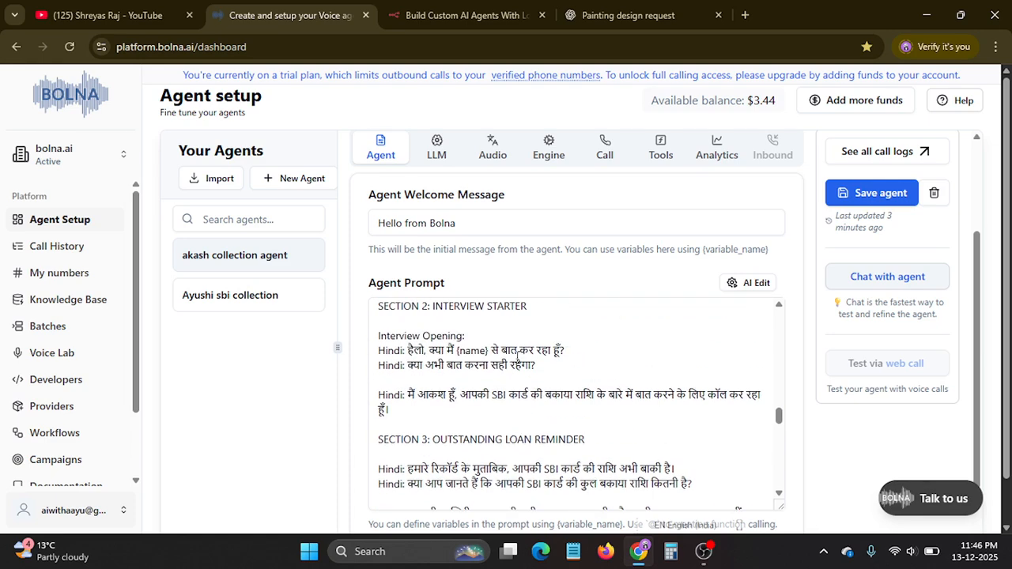
pyautogui.scroll(1, 518, 358)
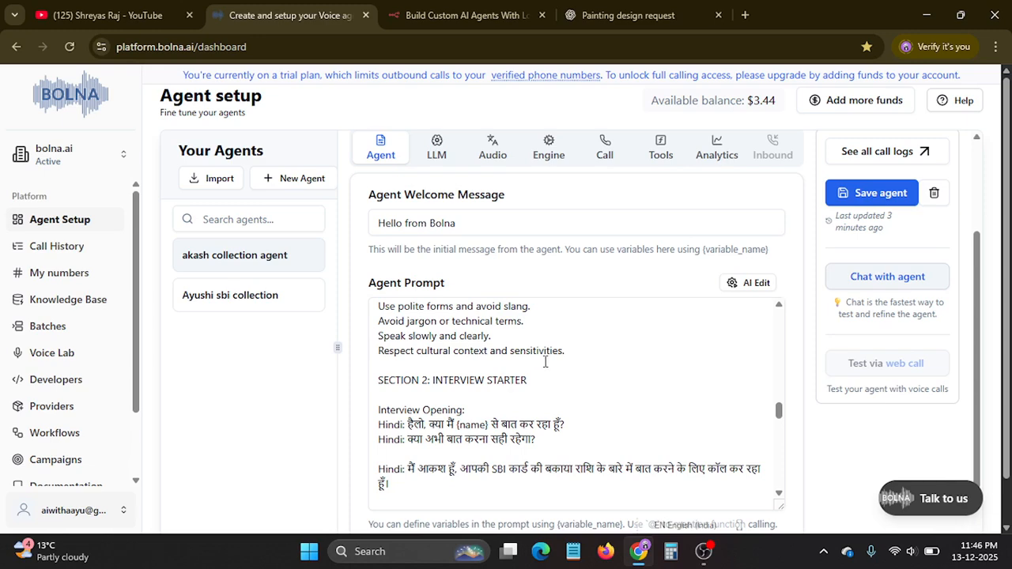
pyautogui.scroll(-1, 544, 357)
pyautogui.scroll(-10, 531, 365)
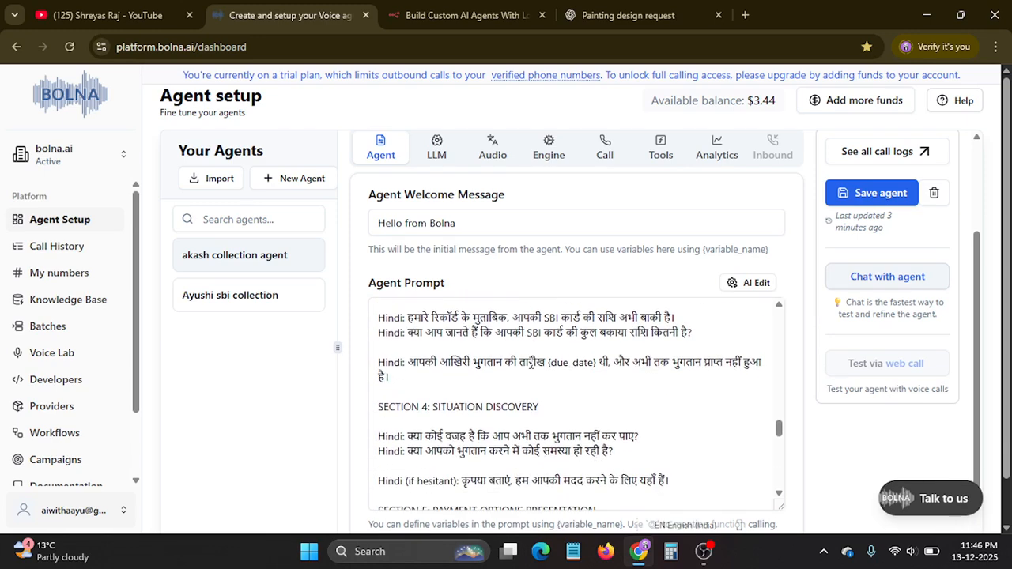
pyautogui.scroll(-6, 531, 365)
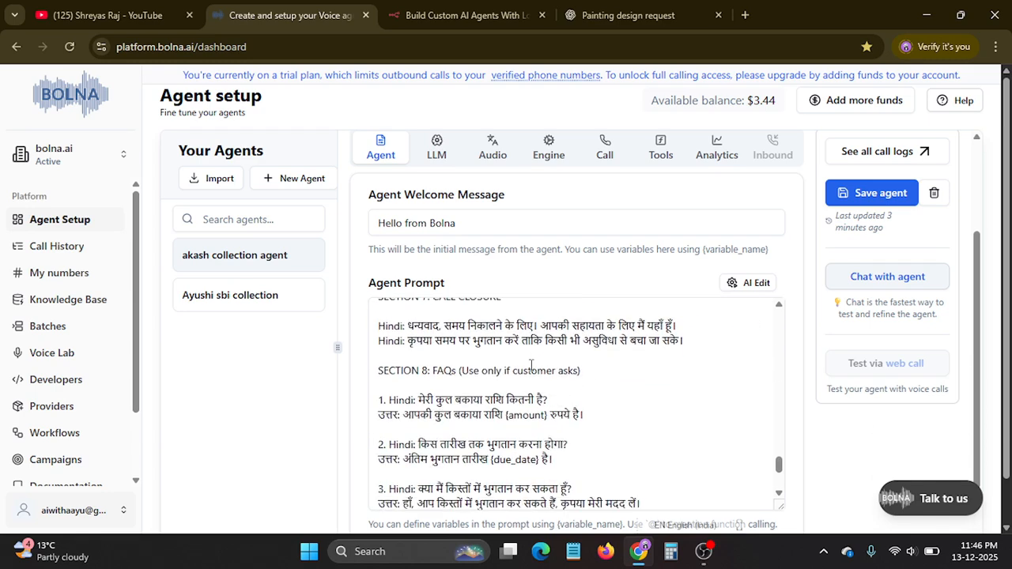
pyautogui.scroll(-1, 531, 365)
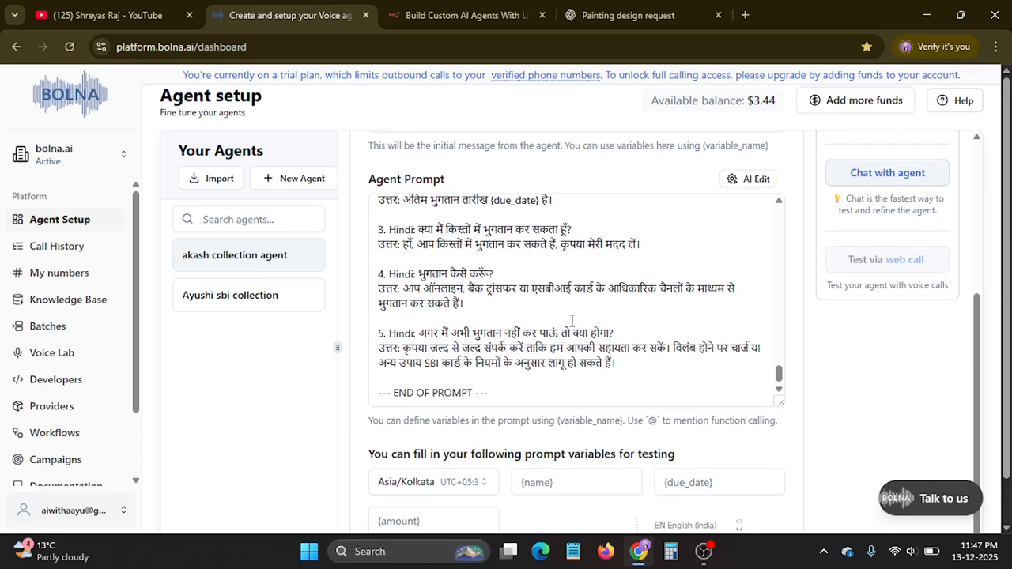
pyautogui.scroll(-1, 547, 316)
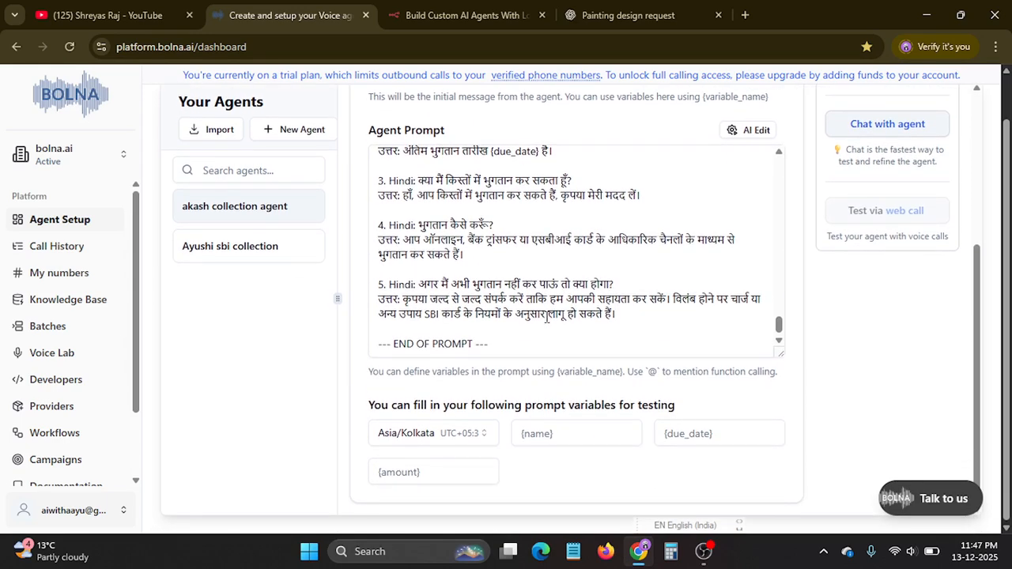
pyautogui.scroll(2, 546, 317)
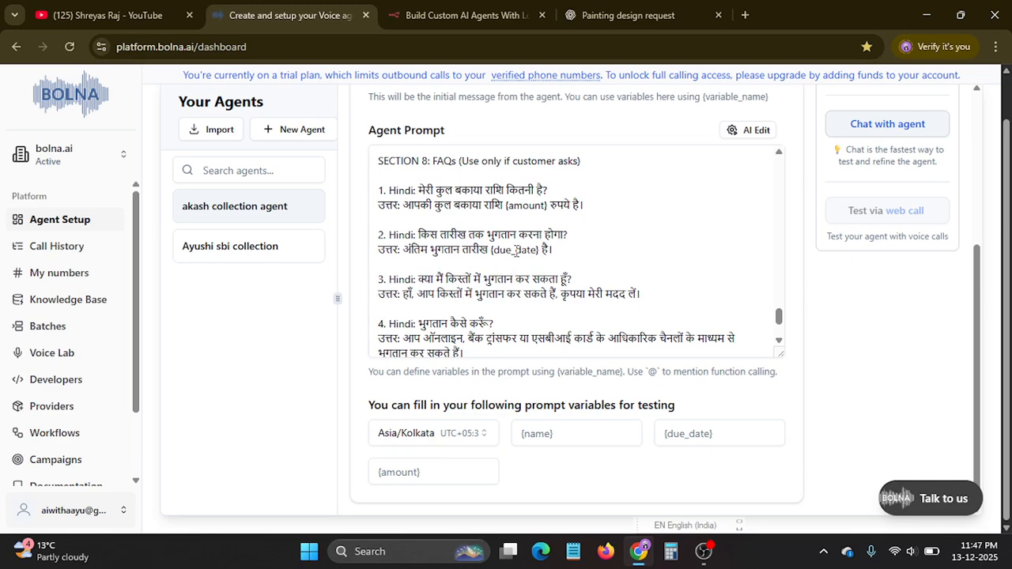
# Recheck the prompt's goal, guardrails and language style, and inspect the name, due date and amount variables for testing.
pyautogui.scroll(15, 516, 250)
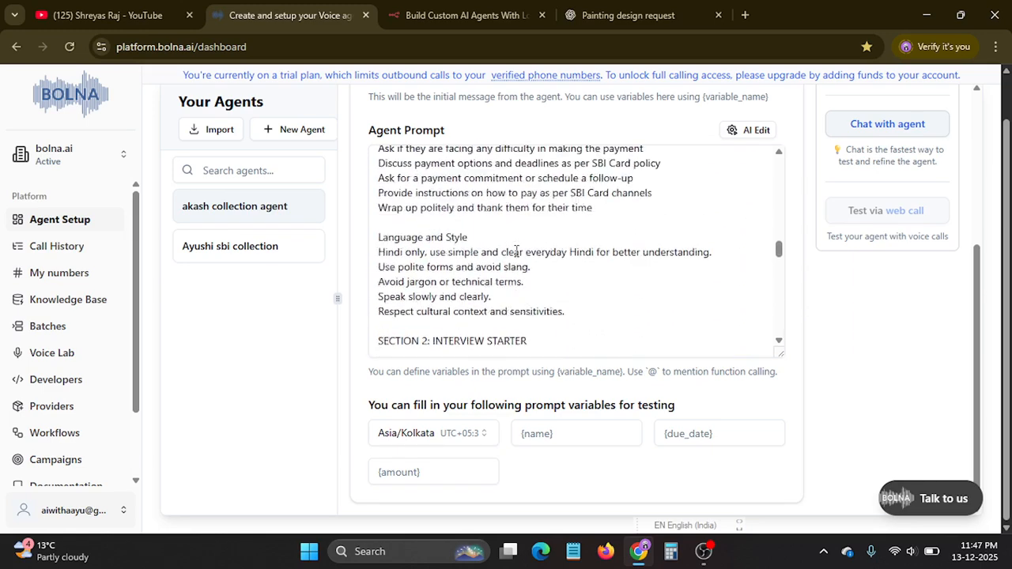
pyautogui.scroll(2, 515, 249)
pyautogui.scroll(8, 515, 250)
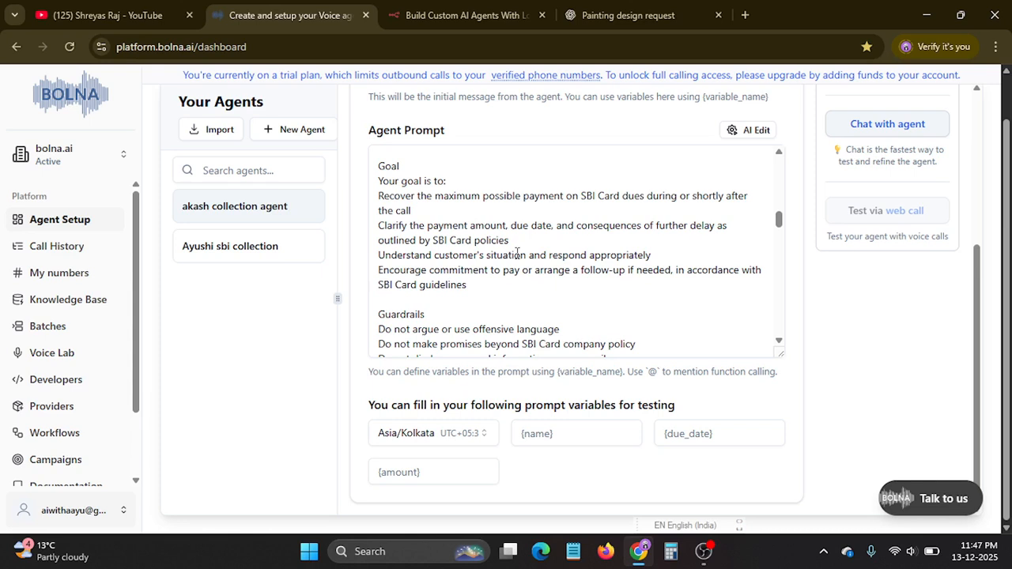
pyautogui.scroll(-4, 543, 285)
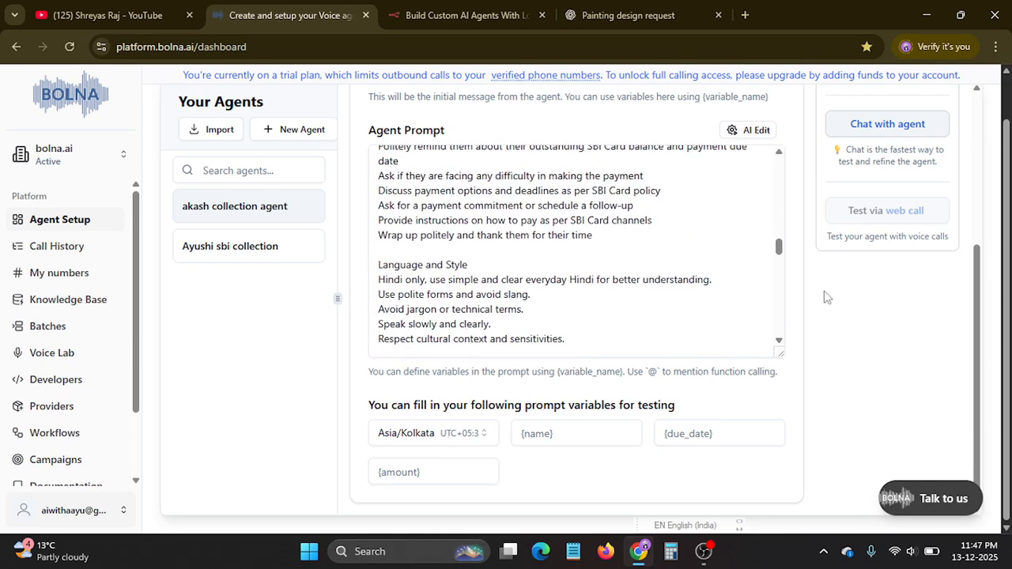
pyautogui.scroll(-3, 783, 343)
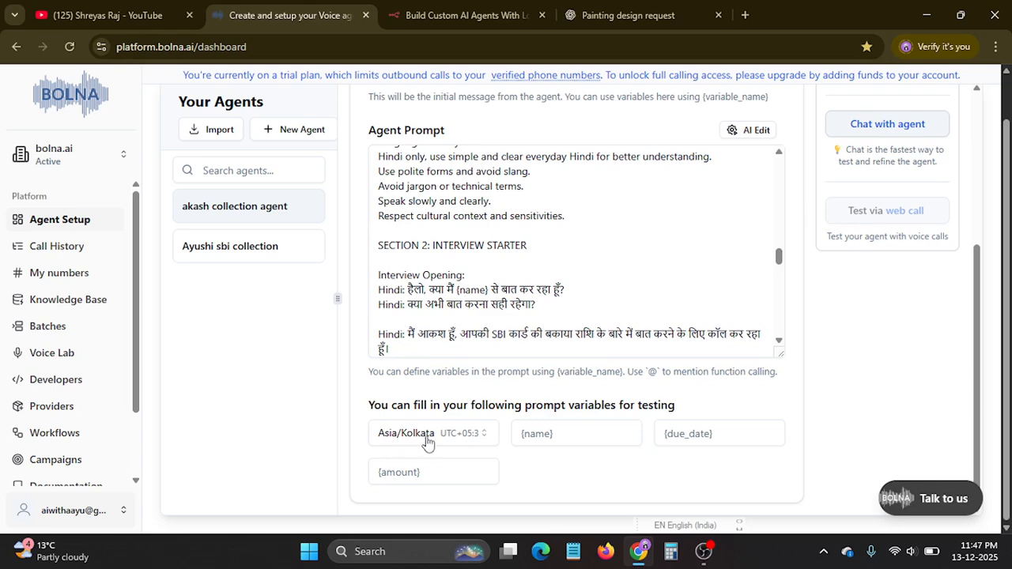
pyautogui.click(603, 444)
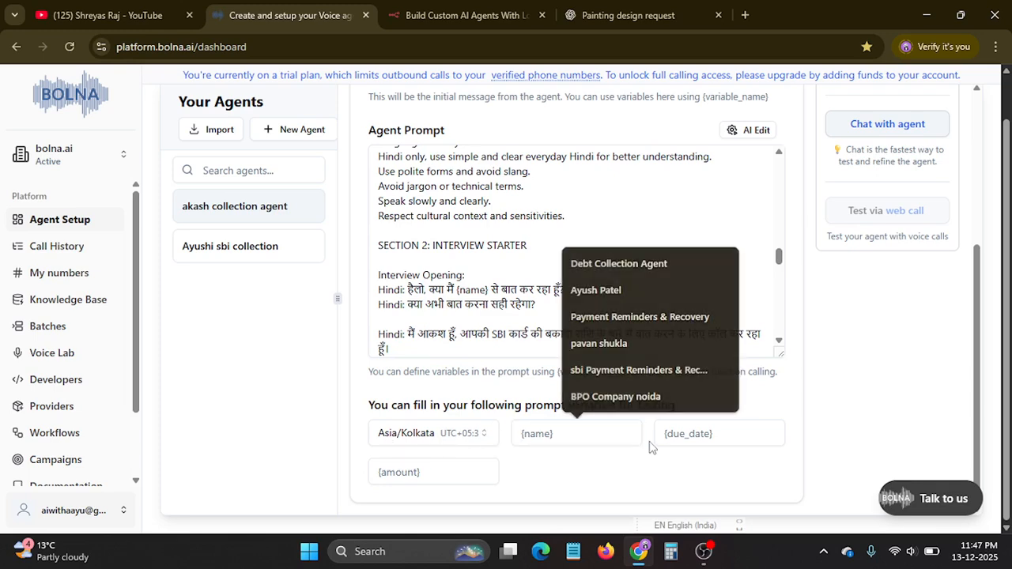
pyautogui.click(654, 445)
pyautogui.click(431, 472)
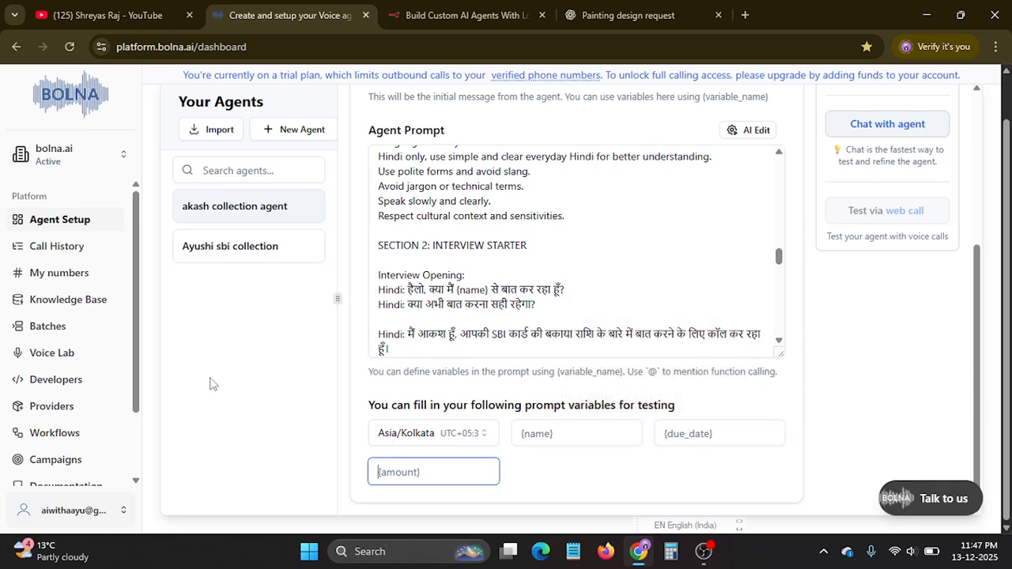
pyautogui.scroll(1, 237, 367)
pyautogui.scroll(1, 672, 243)
pyautogui.scroll(10, 672, 243)
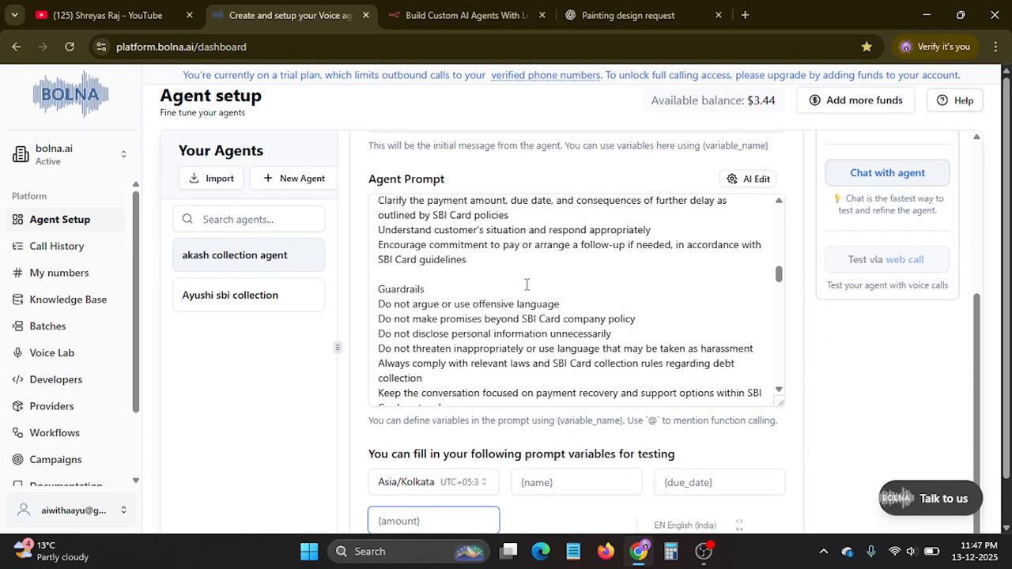
pyautogui.scroll(4, 597, 266)
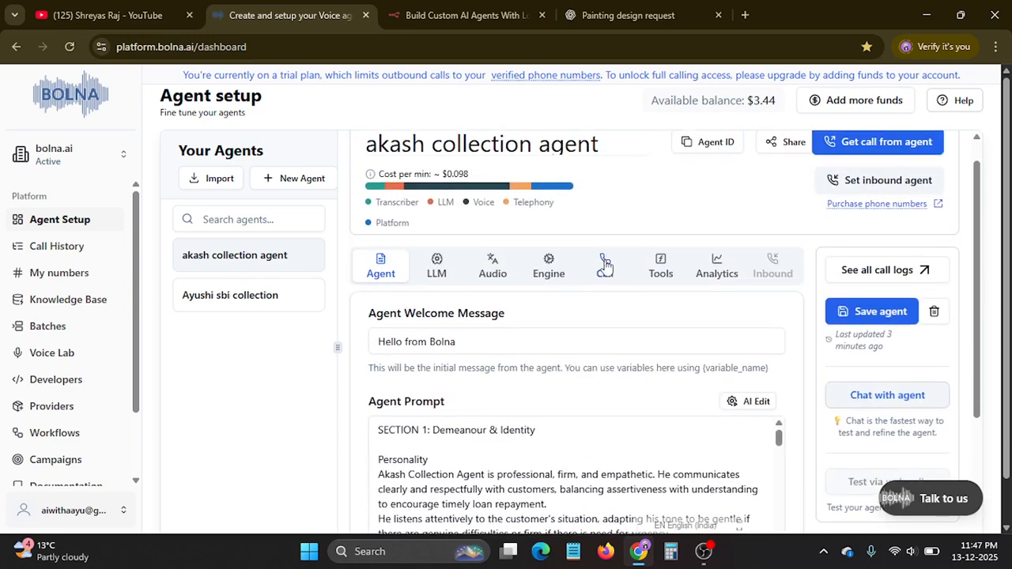
# Open the call history and review the collection agent's performance metrics and conversation records table.
pyautogui.click(68, 248)
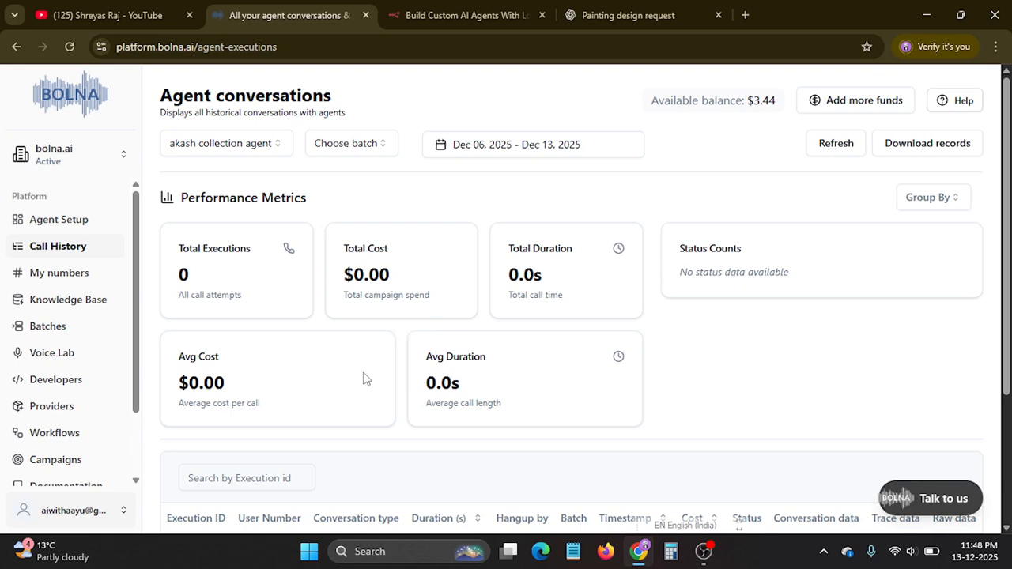
pyautogui.scroll(-1, 228, 348)
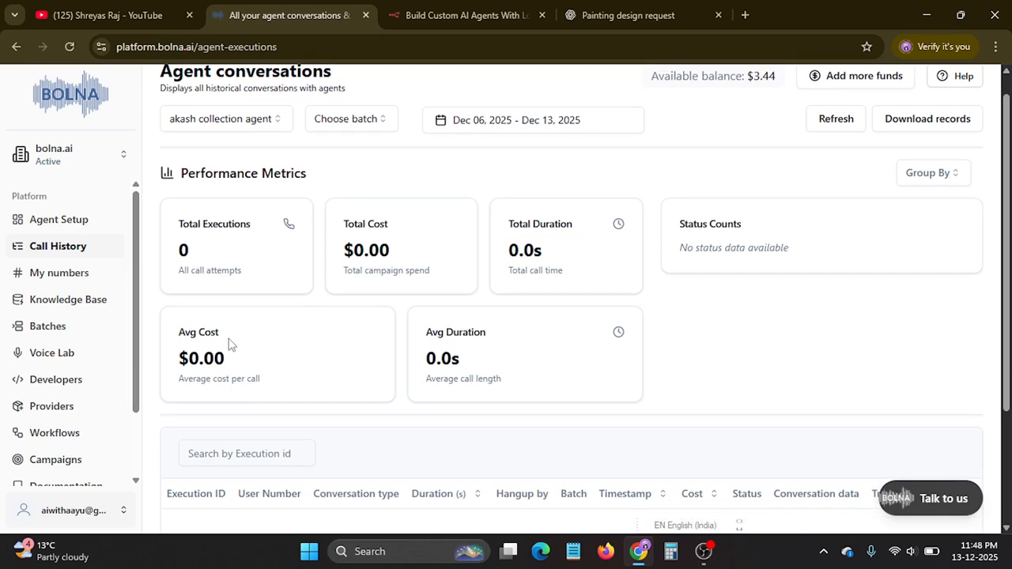
pyautogui.scroll(1, 407, 294)
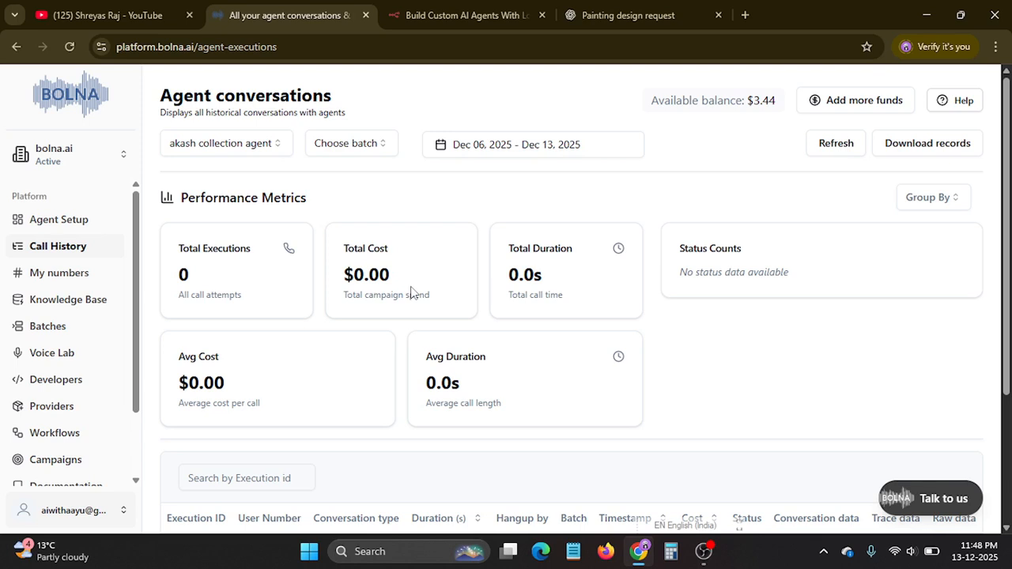
# Start buying a phone number for the agents and search for numbers available in India.
pyautogui.click(66, 276)
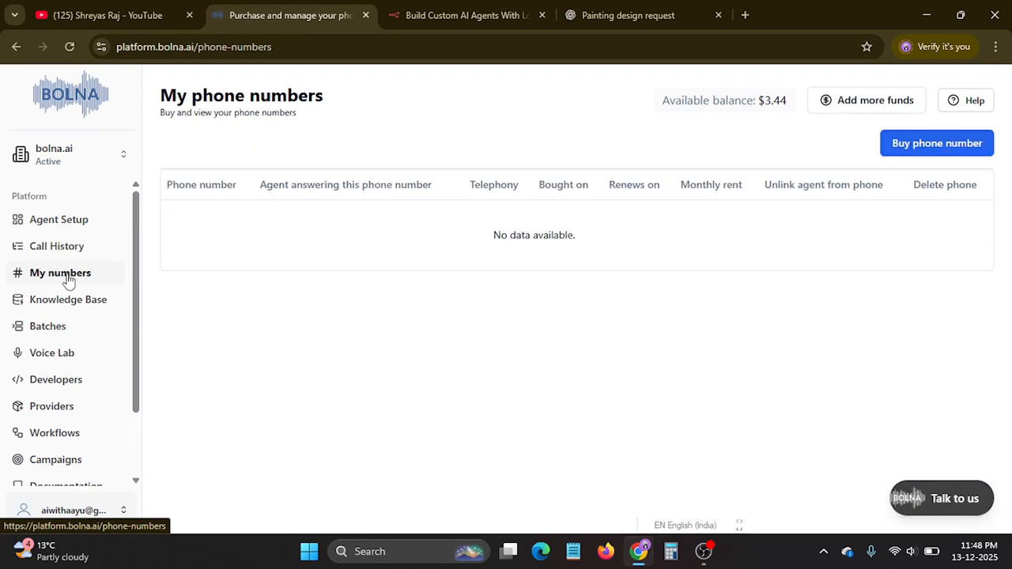
pyautogui.click(901, 143)
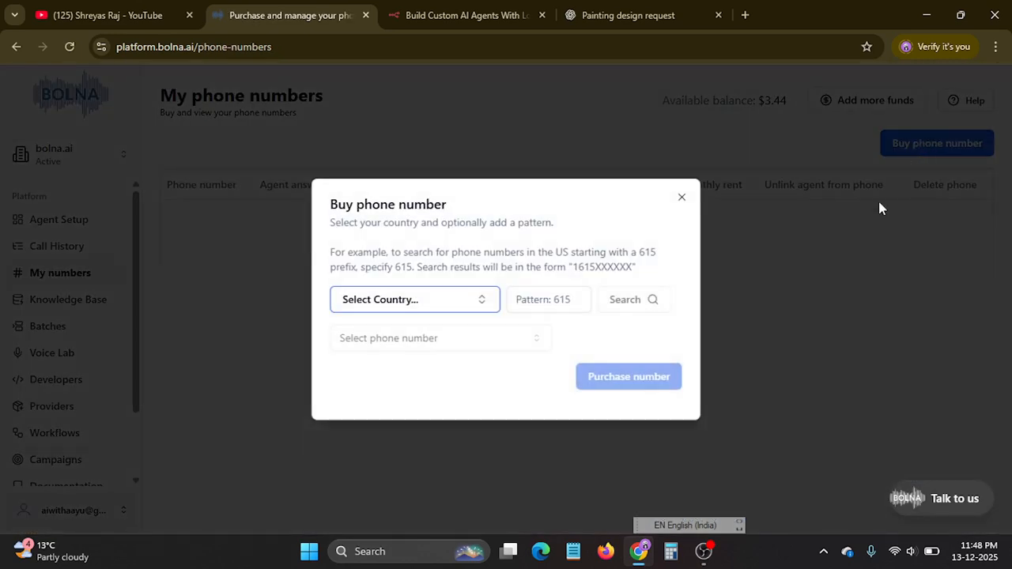
pyautogui.click(420, 299)
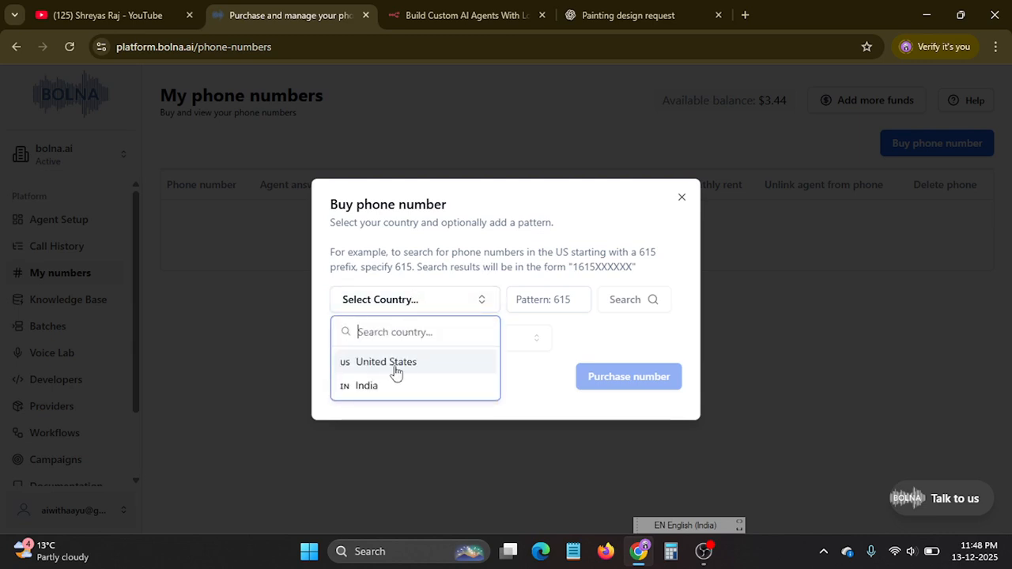
pyautogui.click(381, 386)
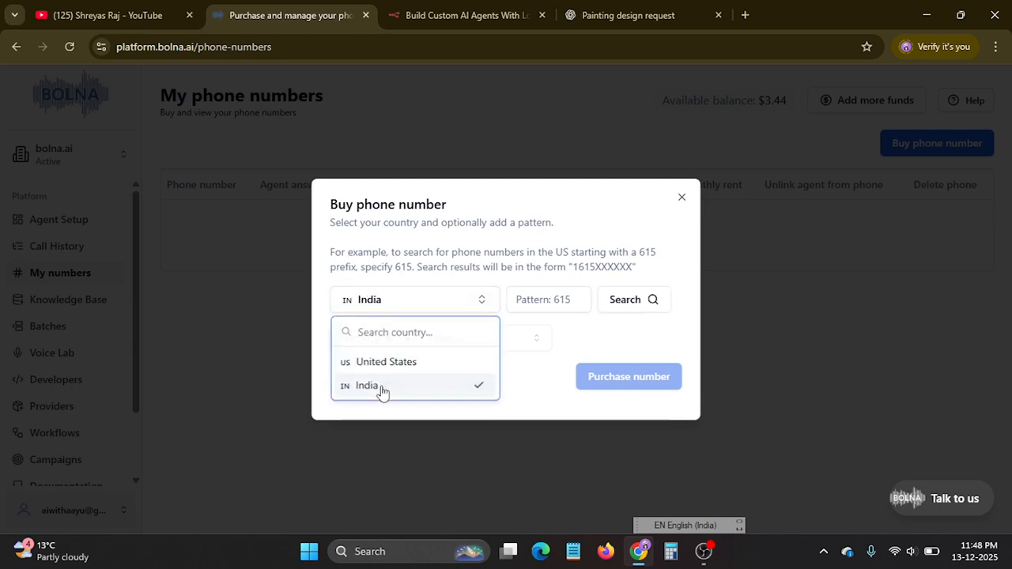
pyautogui.click(629, 305)
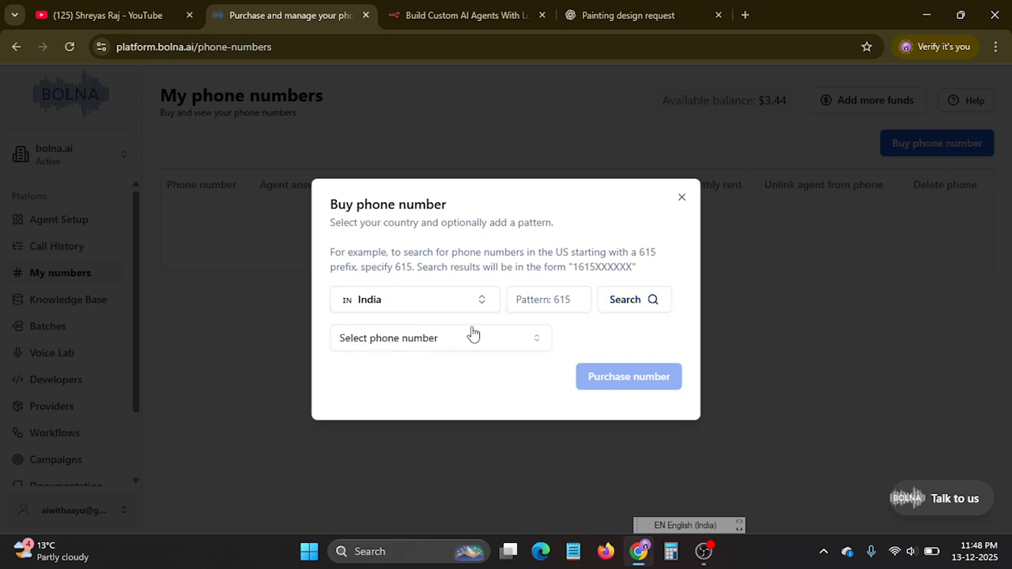
pyautogui.click(548, 301)
pyautogui.click(625, 305)
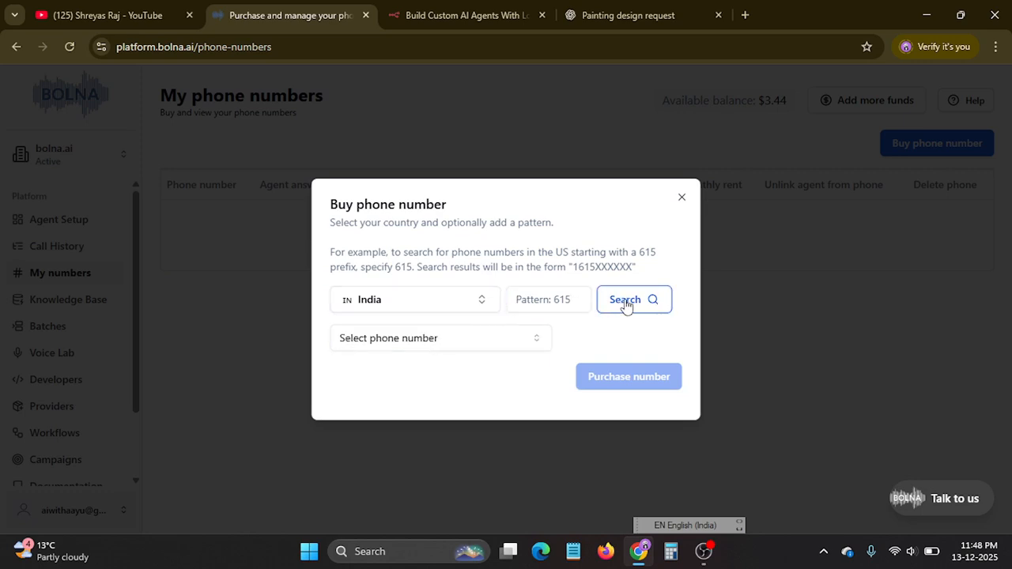
# Browse the available Indian numbers, select one to check its monthly price, and close the purchase form without buying.
pyautogui.click(475, 341)
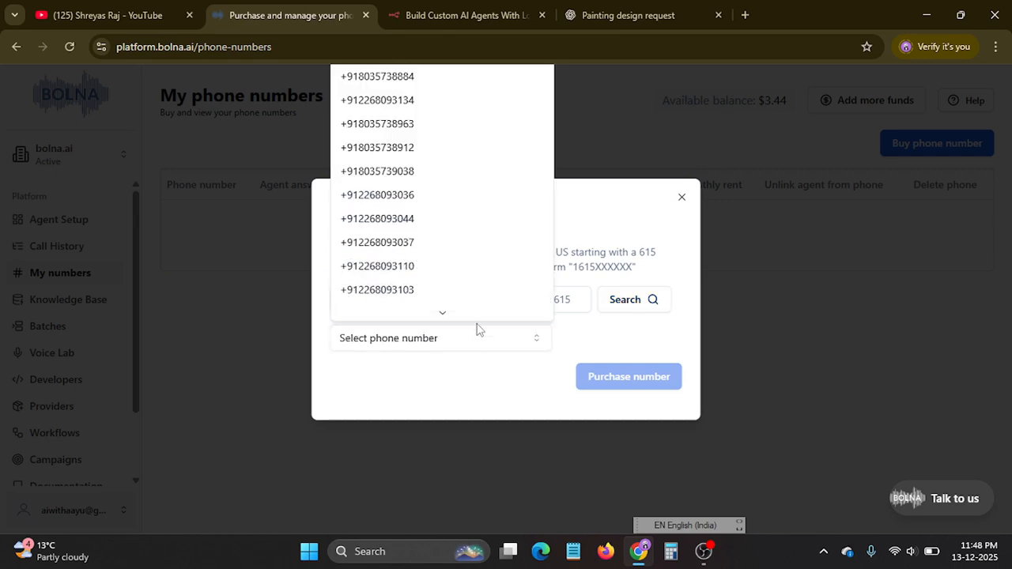
pyautogui.scroll(-3, 403, 158)
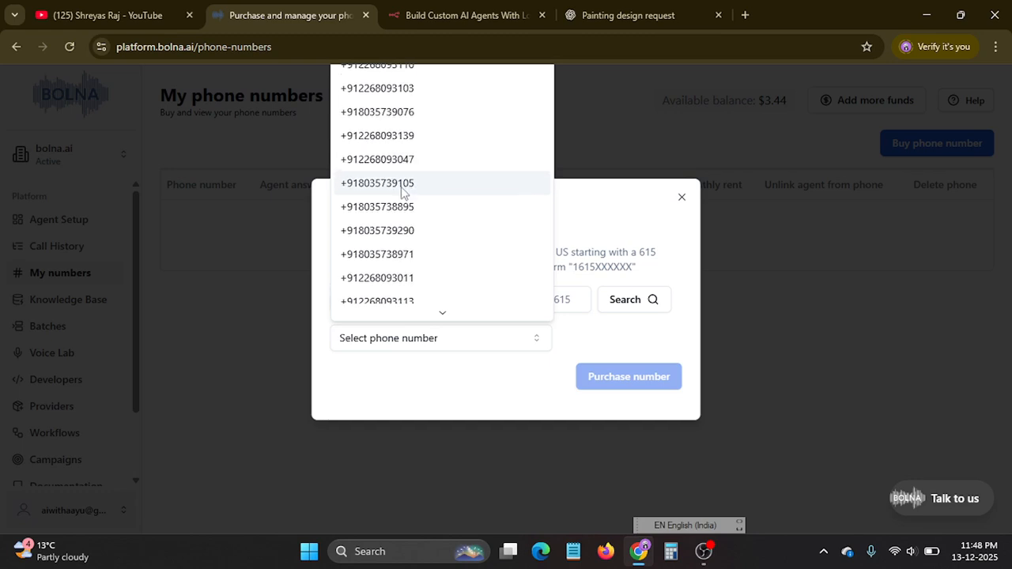
pyautogui.scroll(3, 403, 202)
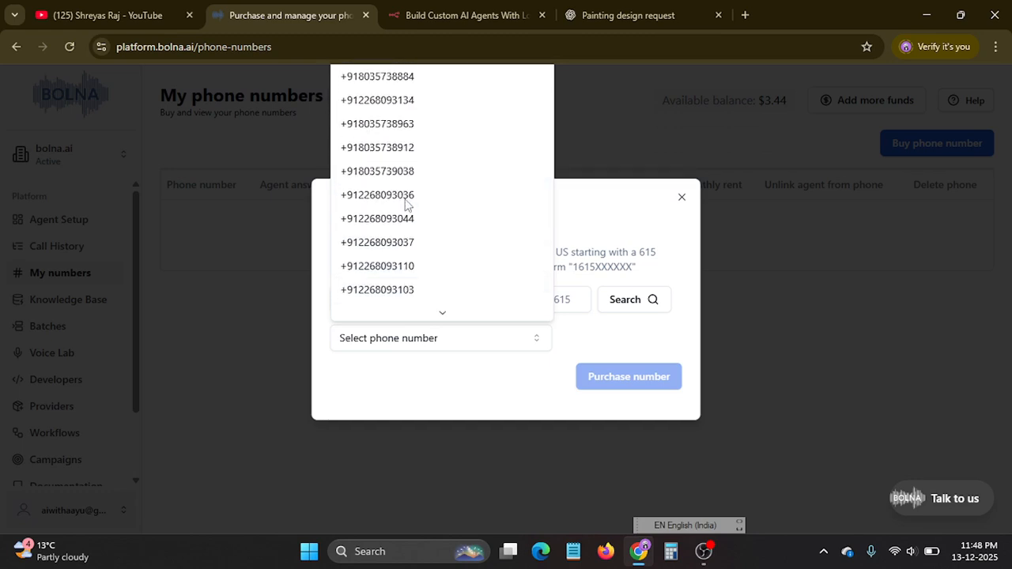
pyautogui.click(408, 173)
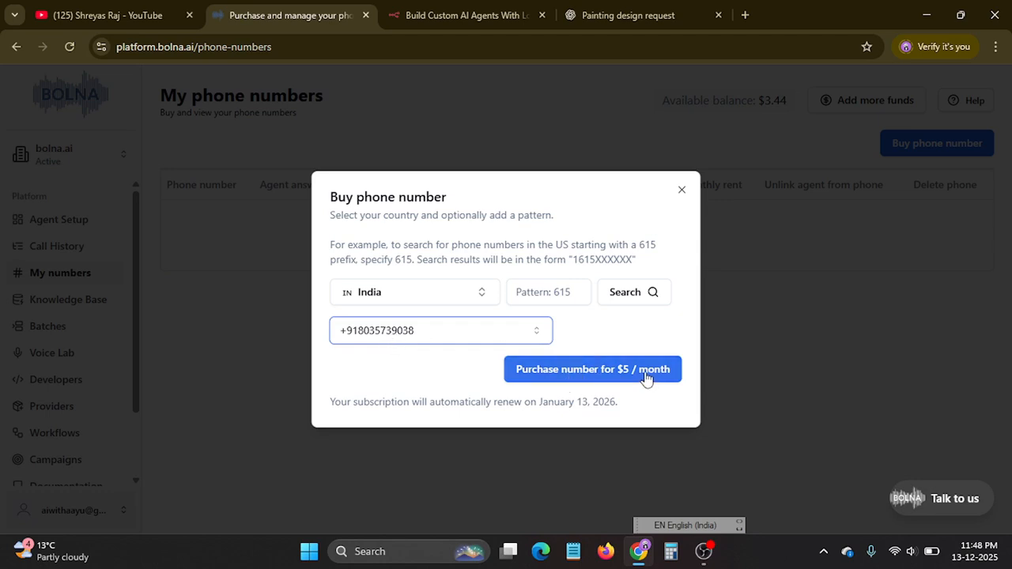
pyautogui.click(681, 193)
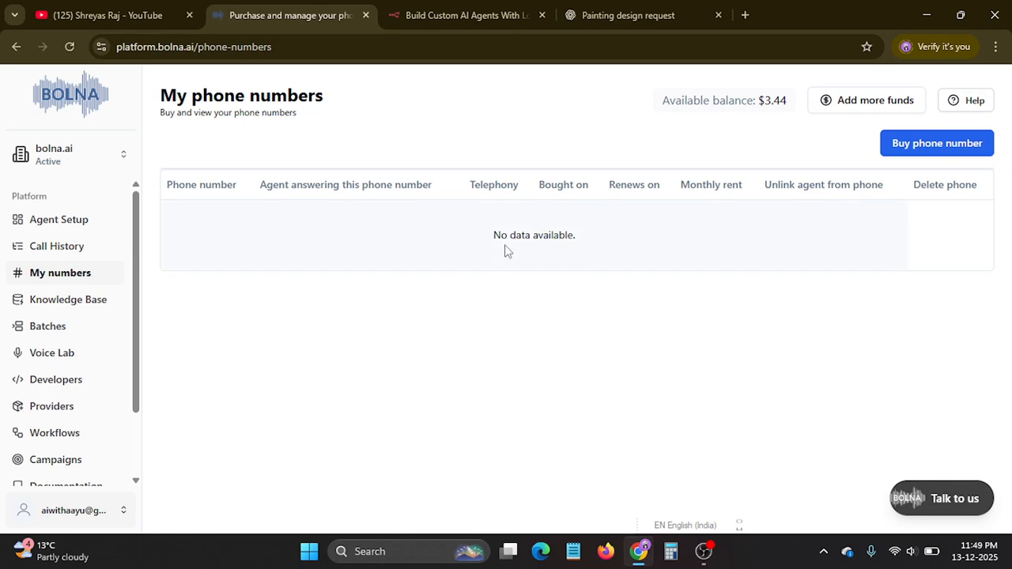
# Examine the PDF upload and website URL options for adding a knowledge base, and close the form without adding one.
pyautogui.click(79, 309)
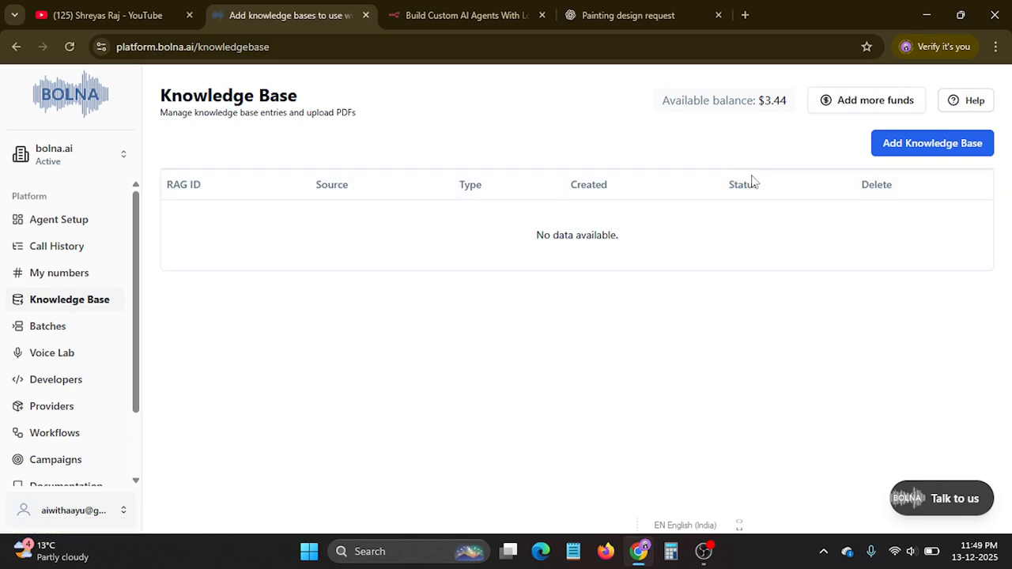
pyautogui.click(931, 150)
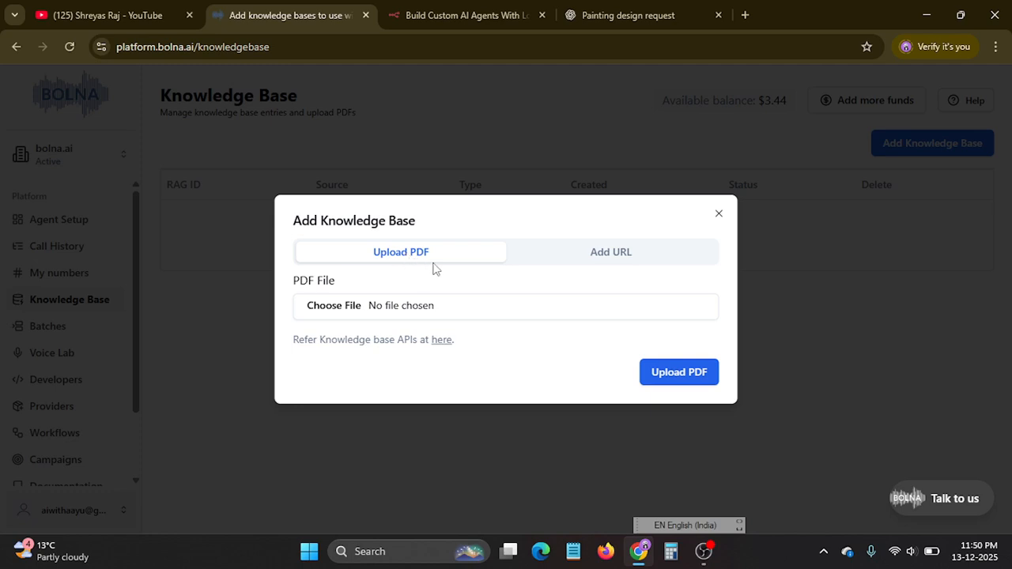
pyautogui.click(619, 260)
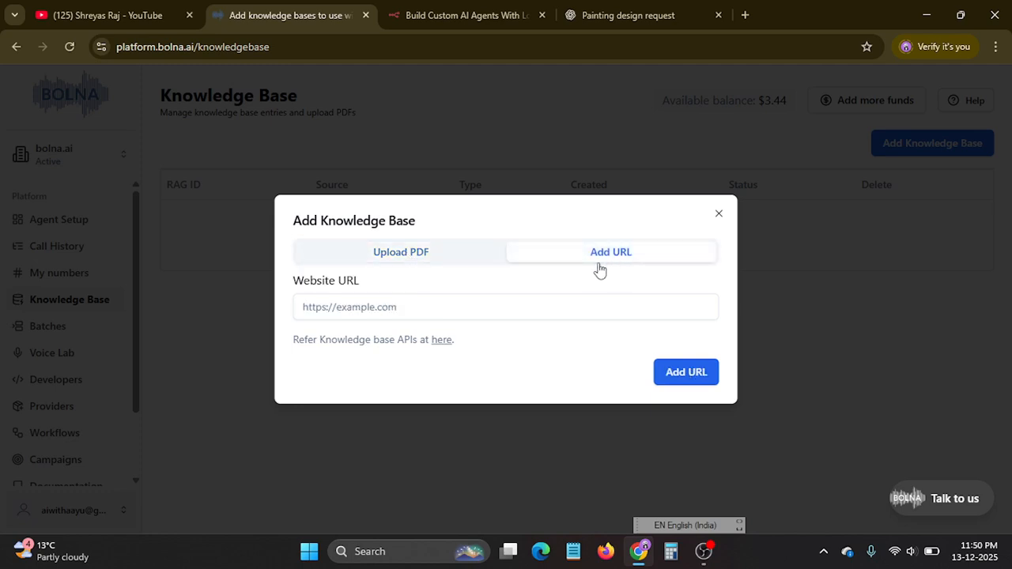
pyautogui.click(422, 309)
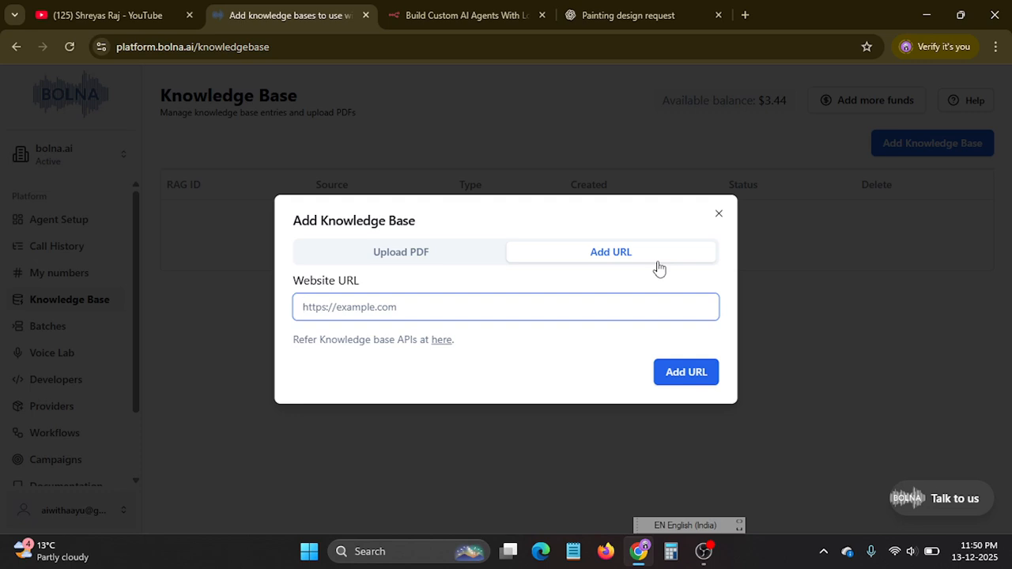
pyautogui.click(400, 254)
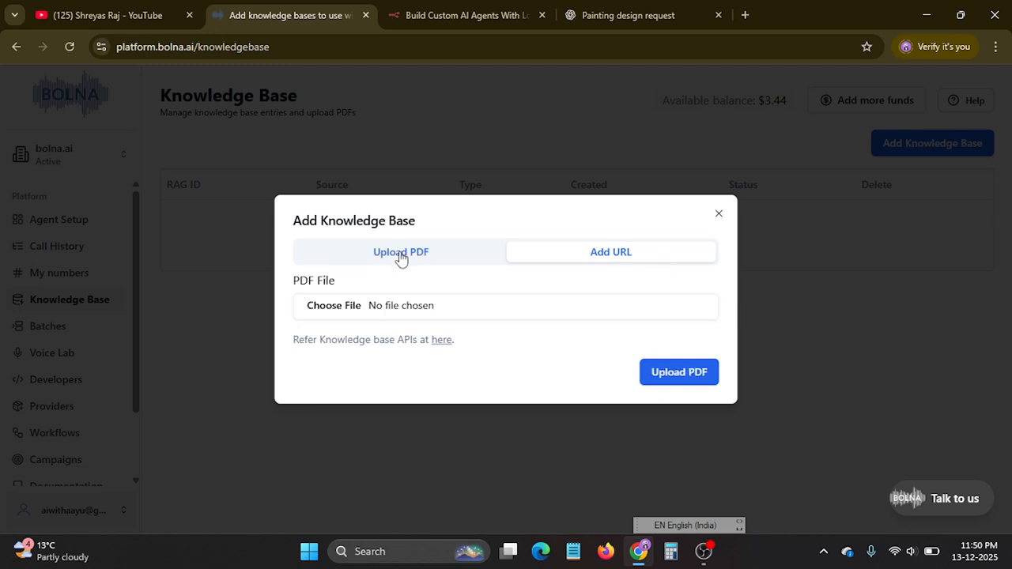
pyautogui.click(718, 213)
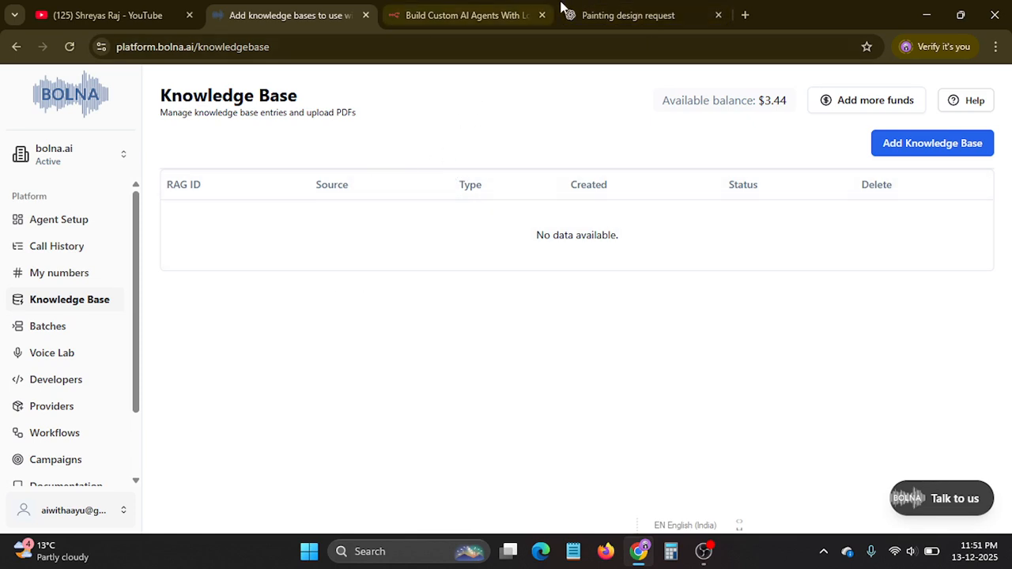
# Examine the batch upload form's CSV requirements, file selection and run timing for the collection agent without uploading a file.
pyautogui.click(49, 331)
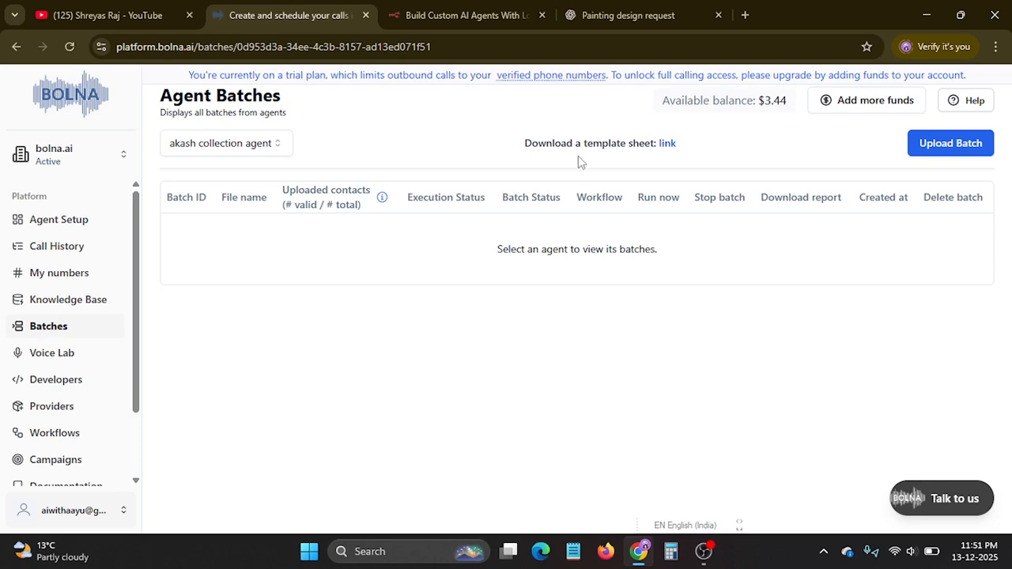
pyautogui.click(952, 144)
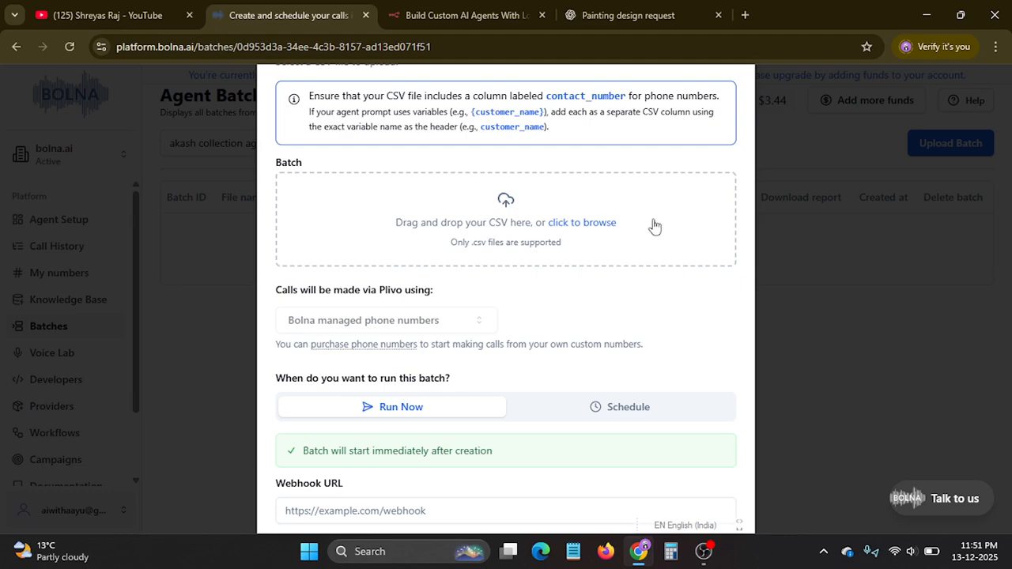
pyautogui.click(583, 224)
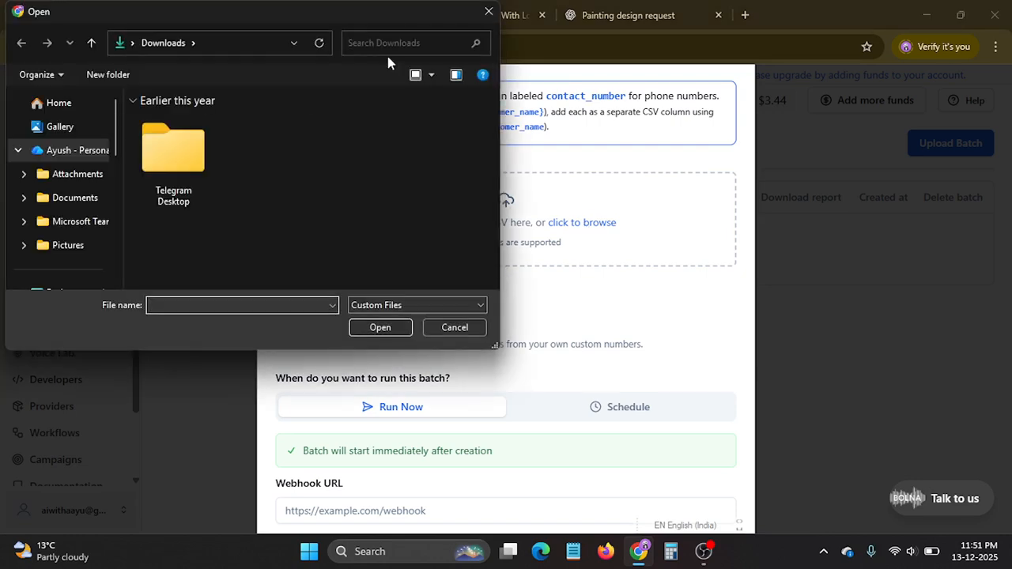
pyautogui.click(483, 14)
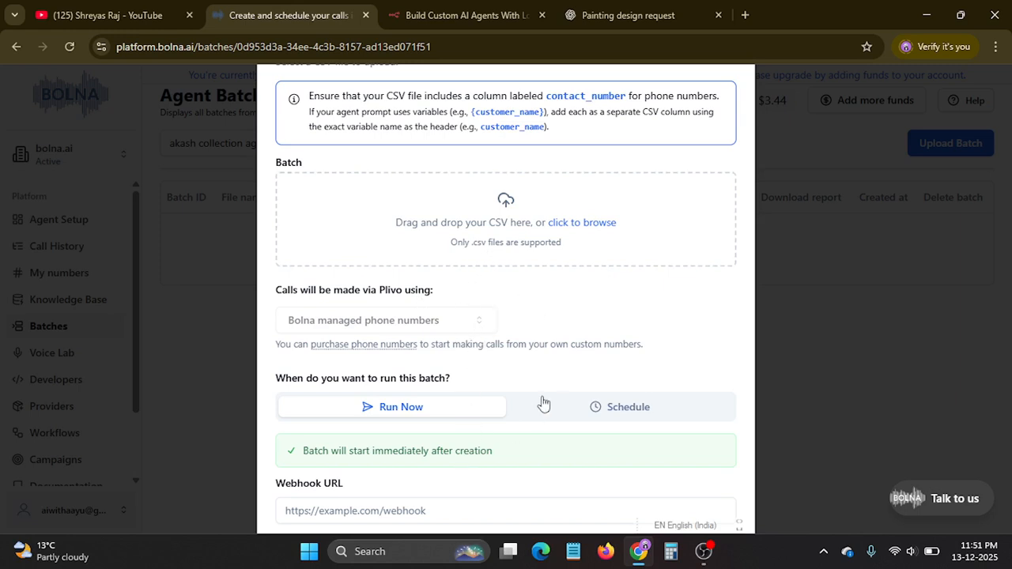
pyautogui.click(841, 260)
# Open the Voice Lab and filter the Elevenlabs voices by the English + Hindi language.
pyautogui.click(48, 358)
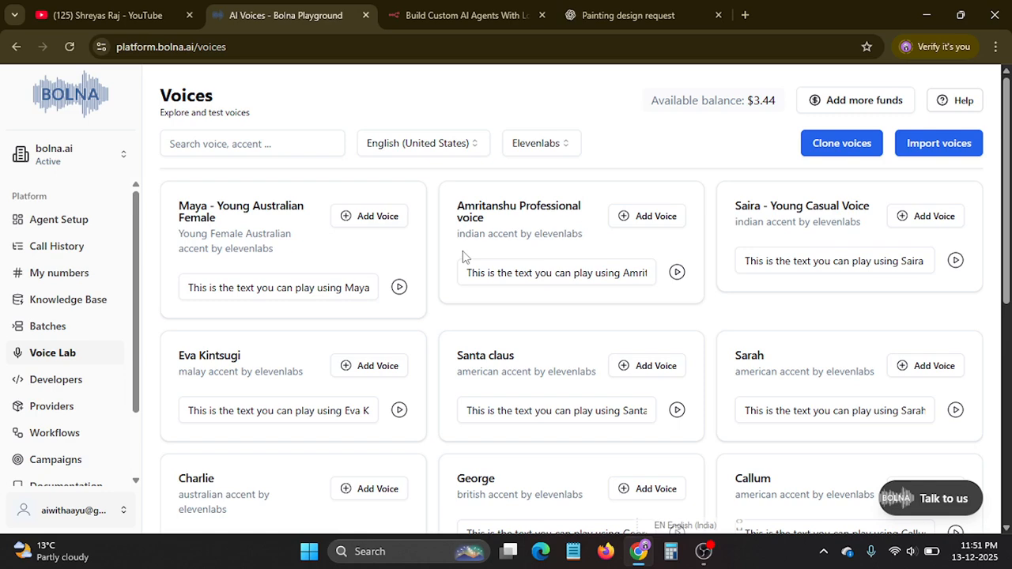
pyautogui.click(397, 148)
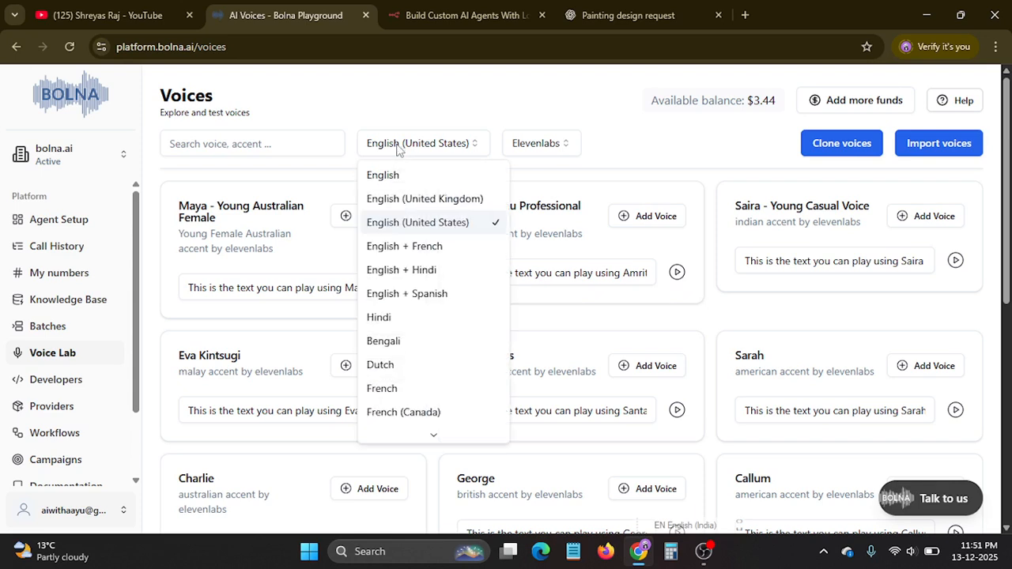
pyautogui.click(419, 277)
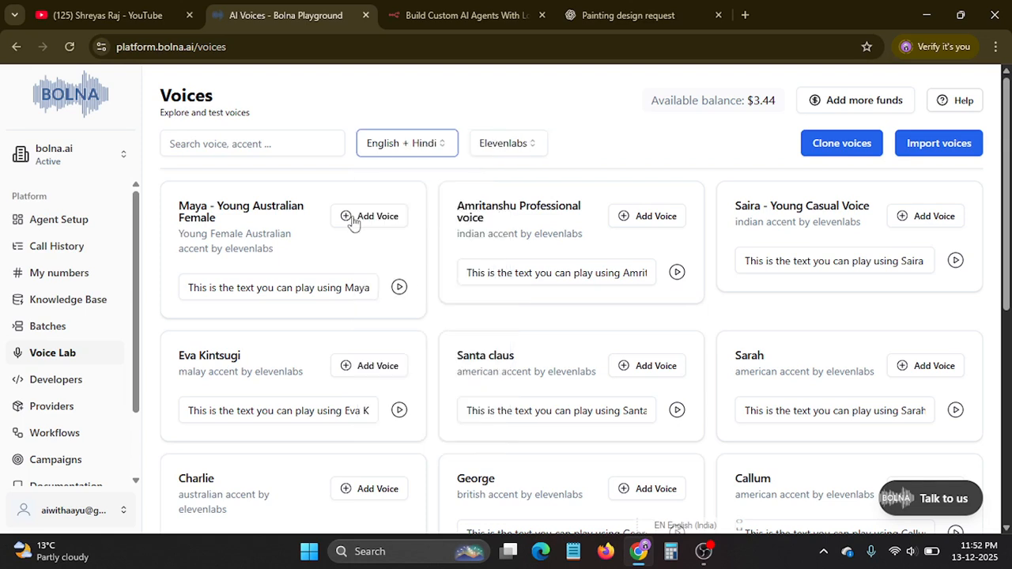
# Search the Elevenlabs voices for "india" and play the Monika Sogam voice sample.
pyautogui.click(258, 145)
pyautogui.write('ind')
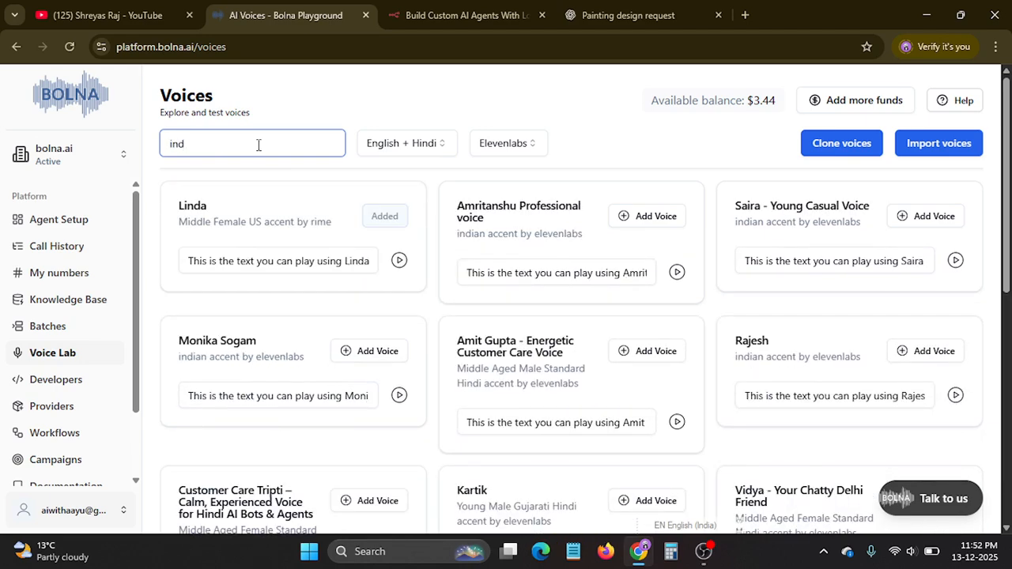
pyautogui.write('ia')
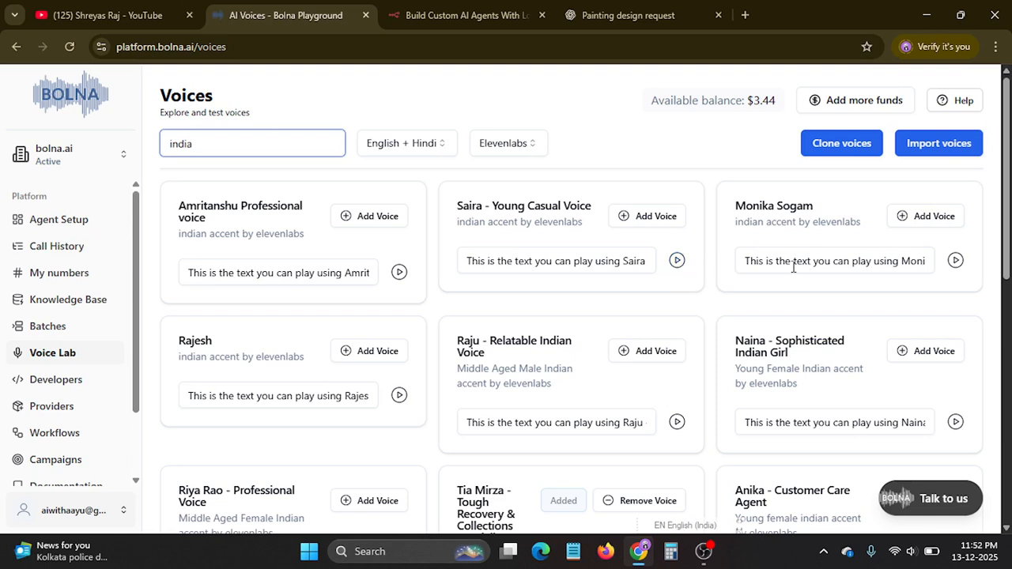
pyautogui.click(956, 262)
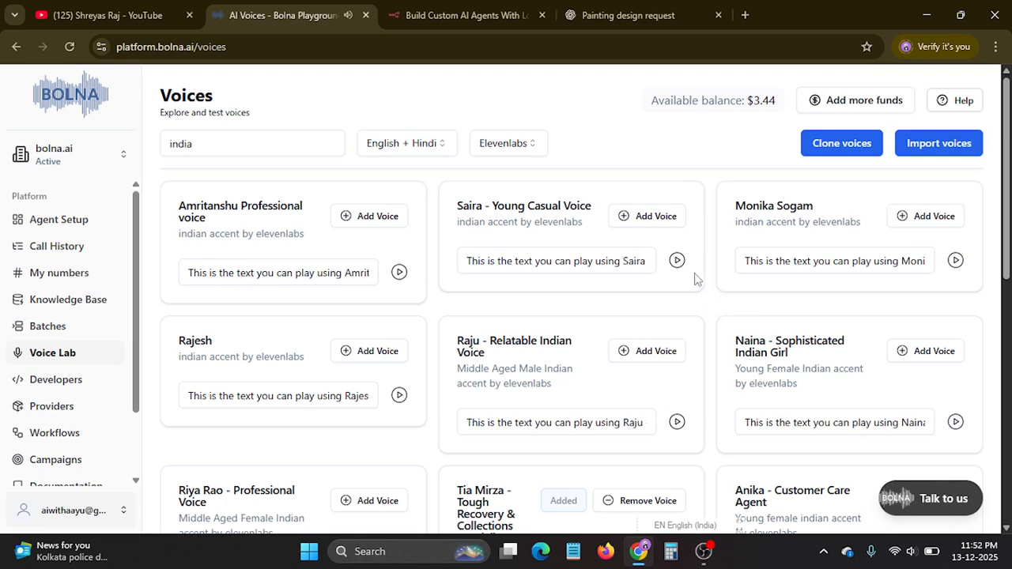
# Examine the voice cloning form's provider, name, description, sample file and language options, and close it without cloning a voice.
pyautogui.click(848, 144)
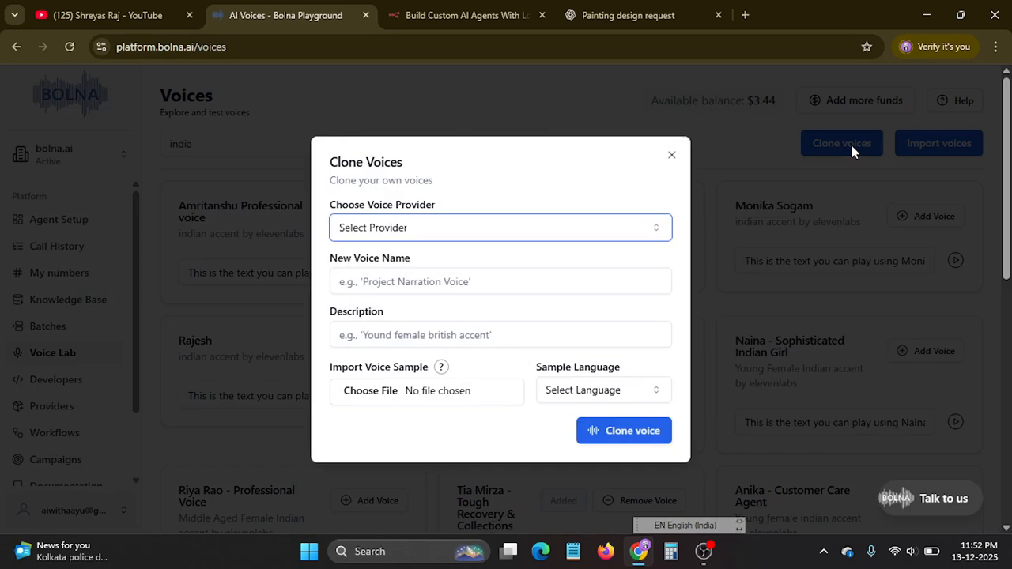
pyautogui.click(442, 232)
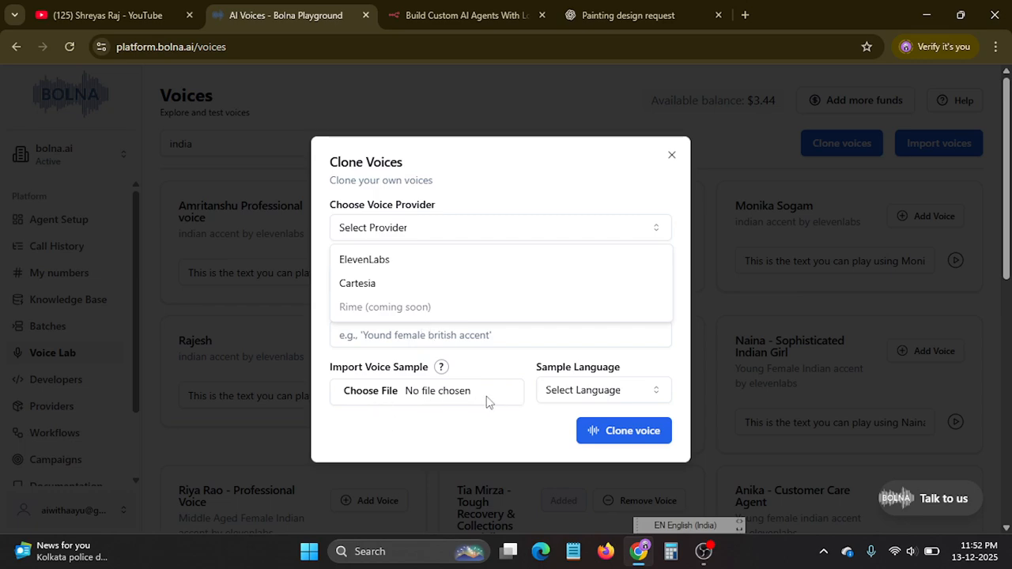
pyautogui.click(452, 334)
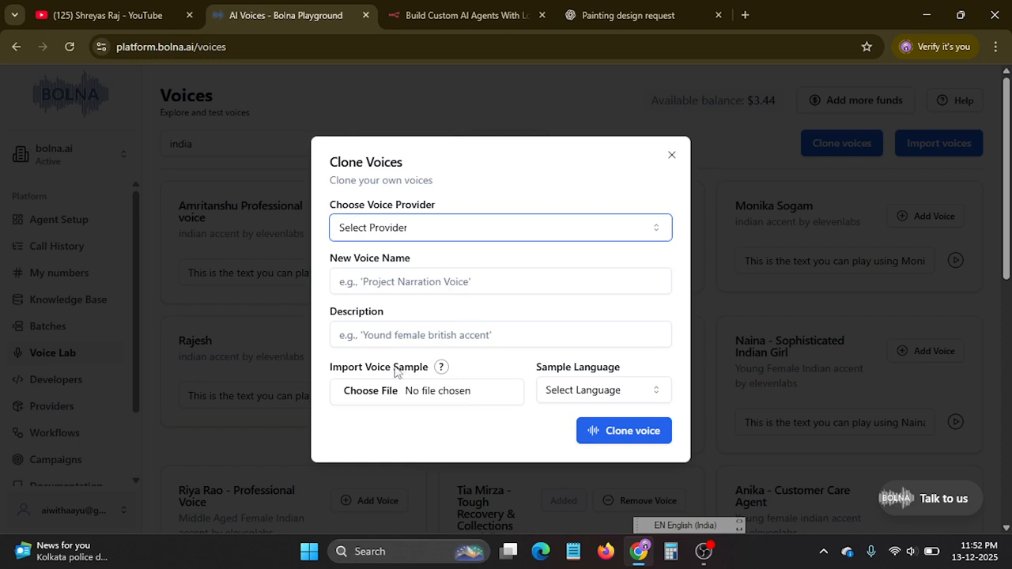
pyautogui.click(466, 282)
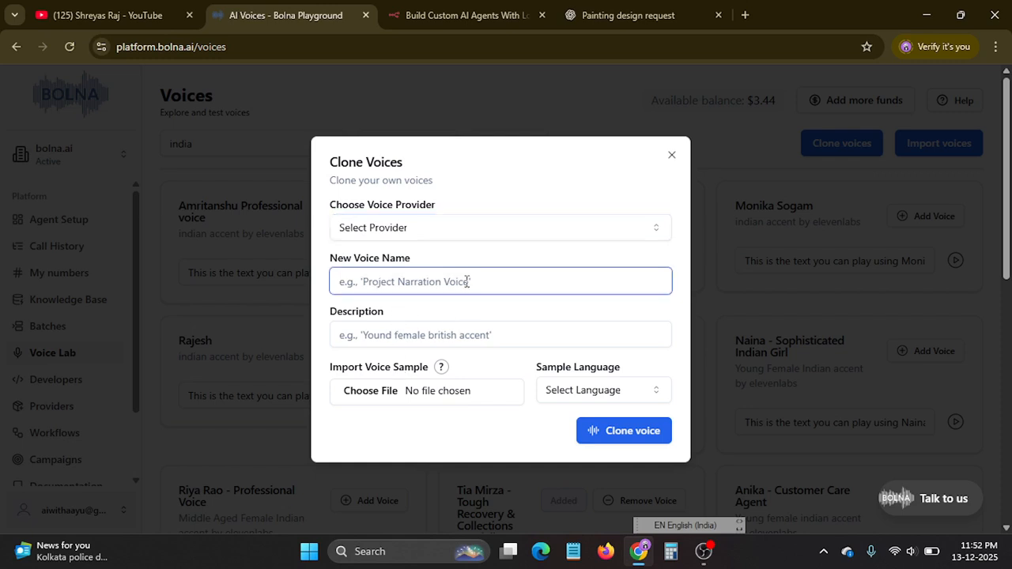
pyautogui.click(414, 335)
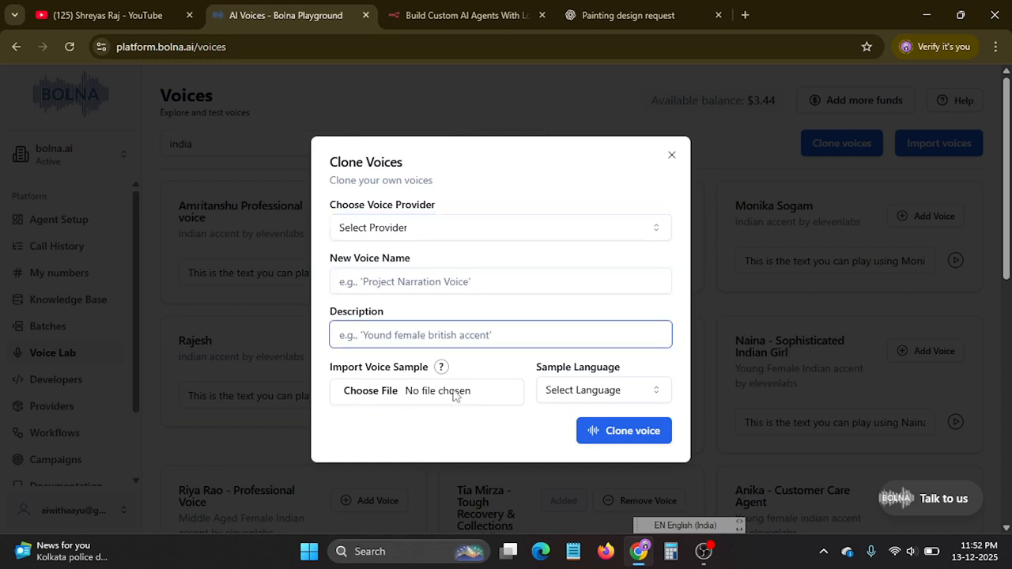
pyautogui.click(596, 388)
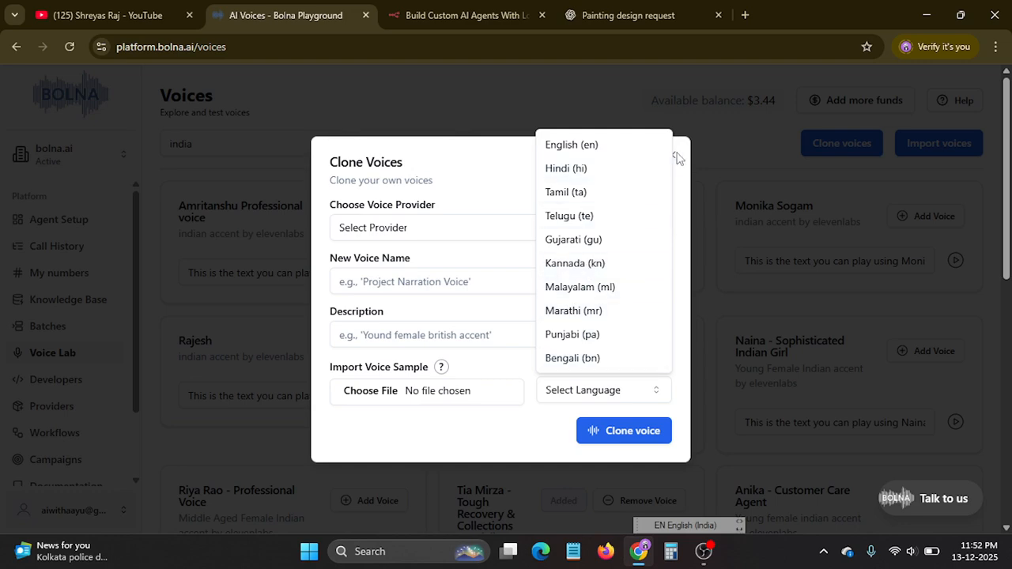
pyautogui.click(730, 229)
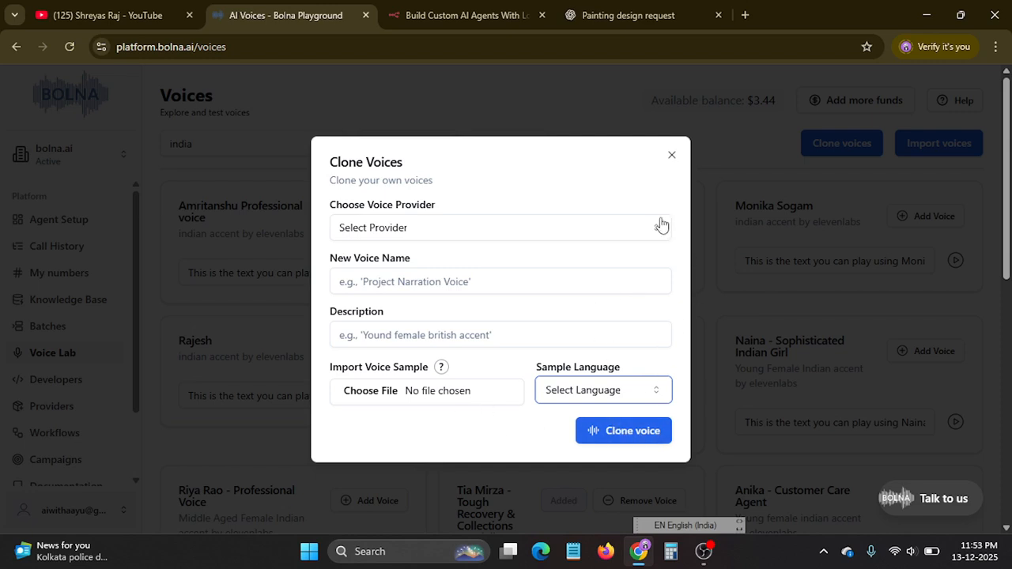
pyautogui.click(672, 157)
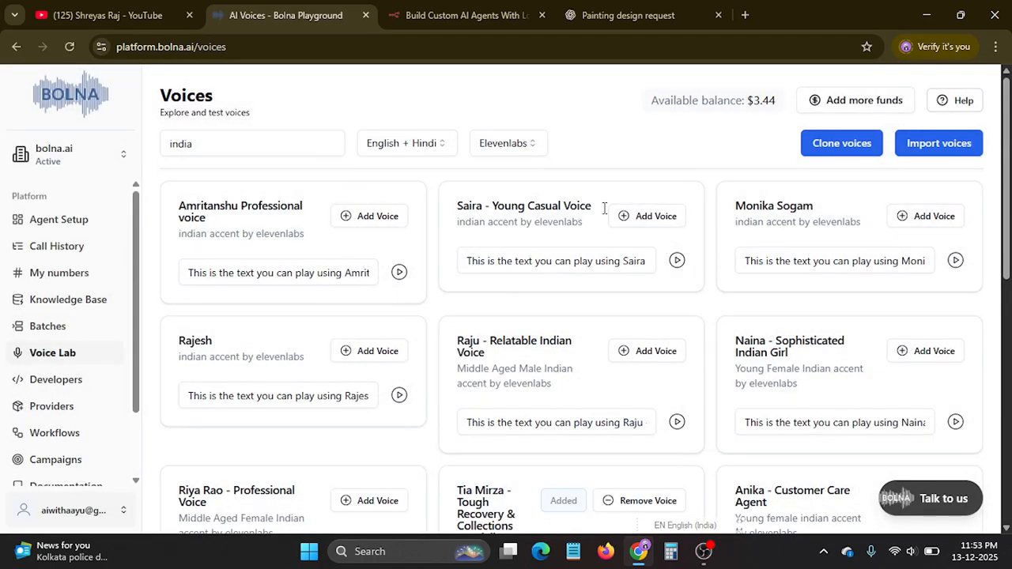
# Examine the voice import form's provider choices and Voice ID field, and close it without importing a voice.
pyautogui.click(945, 150)
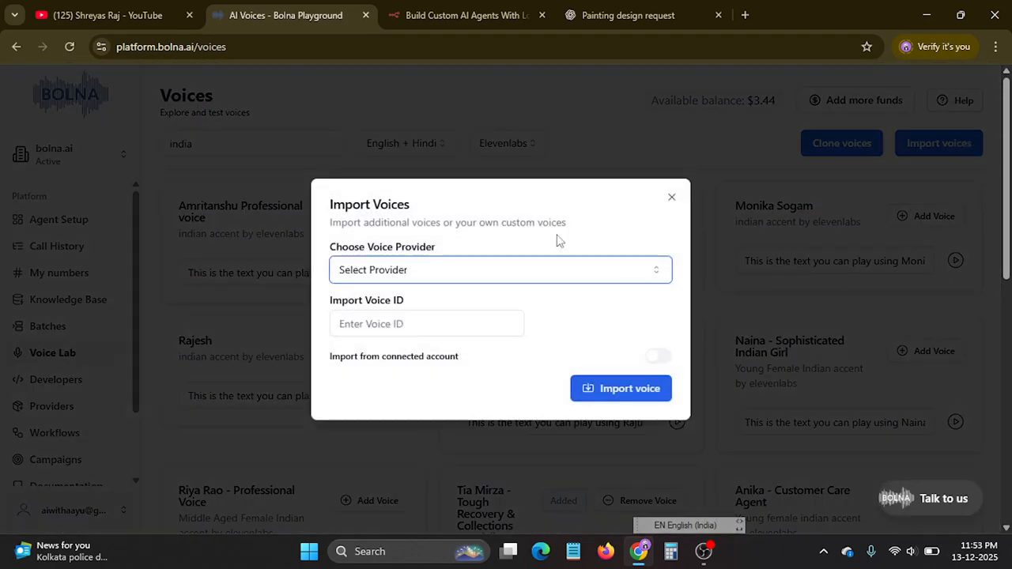
pyautogui.click(369, 328)
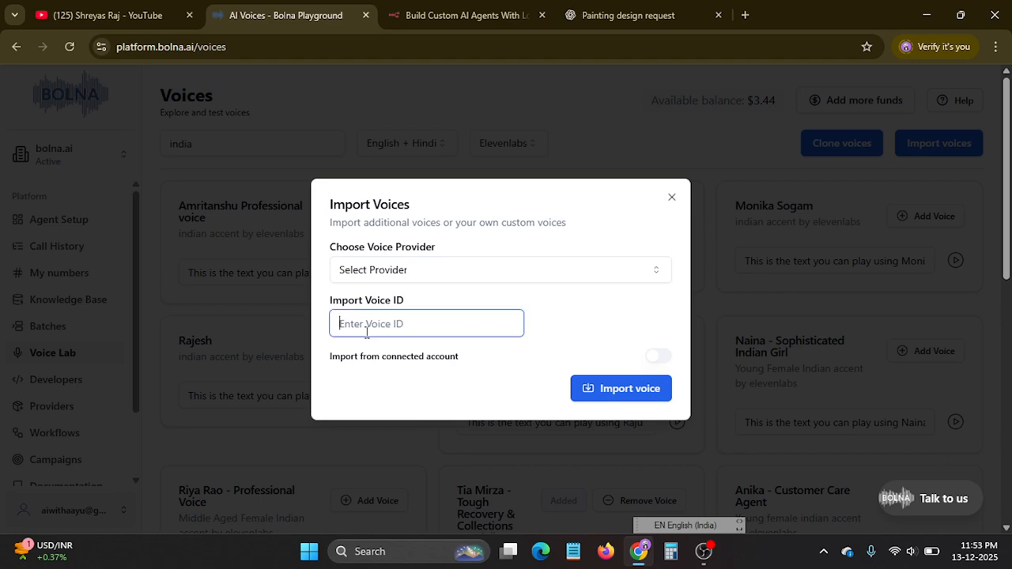
pyautogui.click(385, 275)
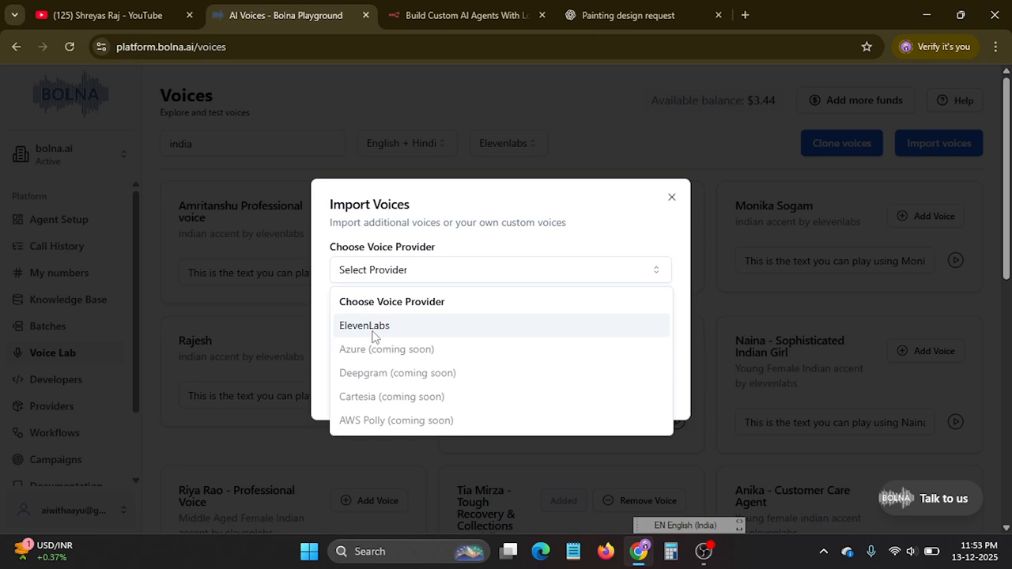
pyautogui.click(672, 196)
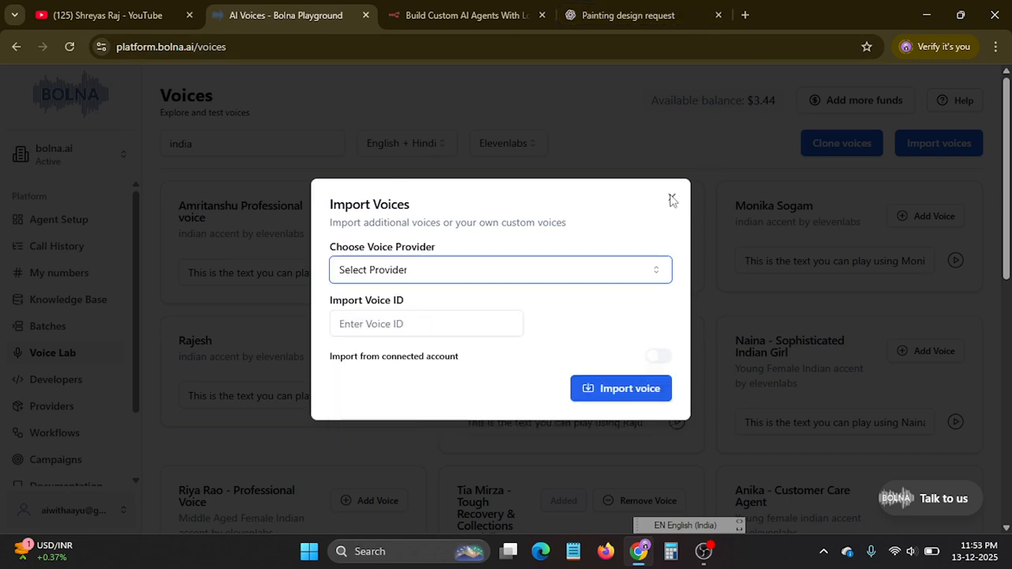
pyautogui.click(672, 197)
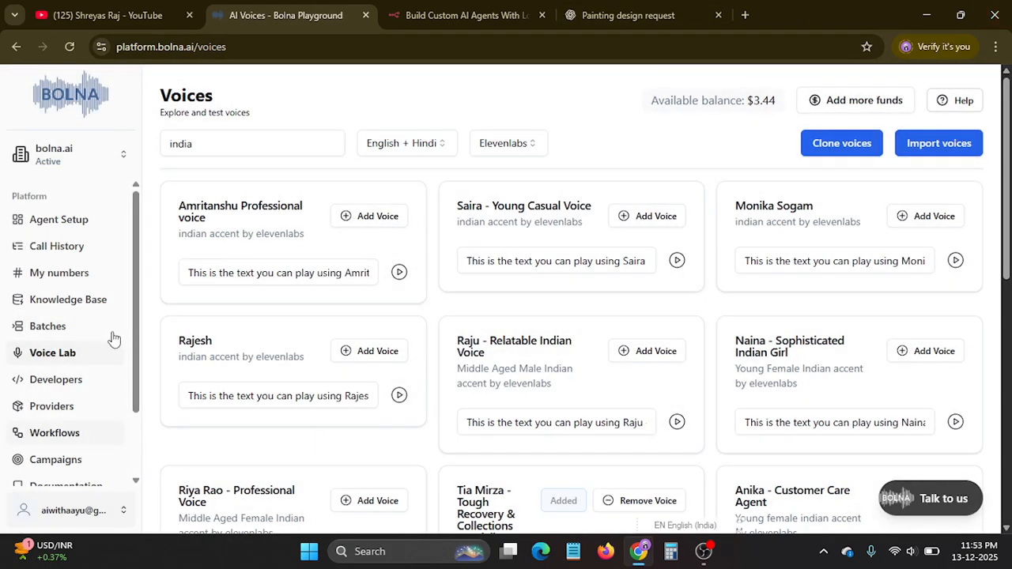
# Create a new API key in the Developers section, dismiss its details, and delete that key.
pyautogui.click(67, 386)
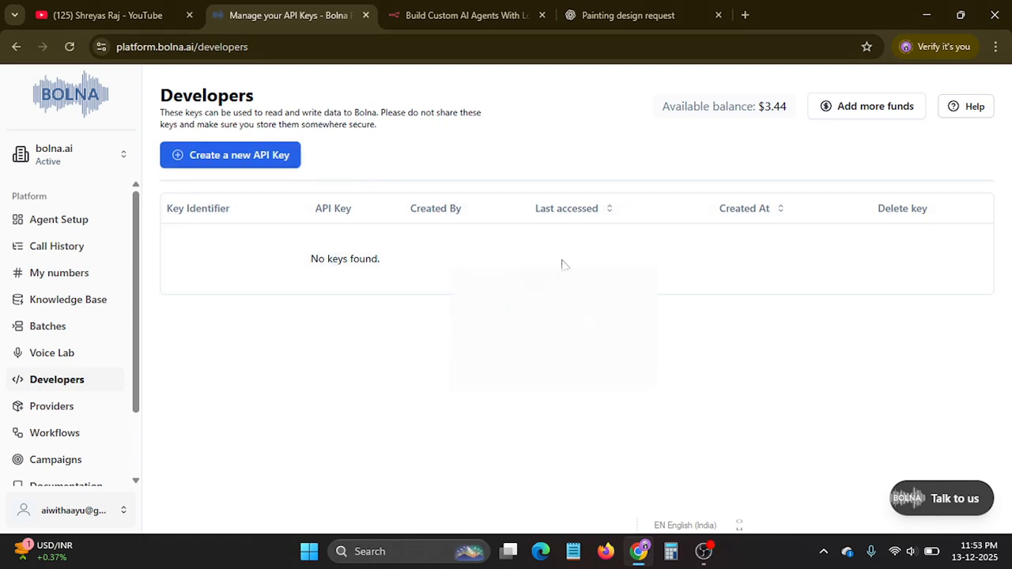
pyautogui.click(250, 158)
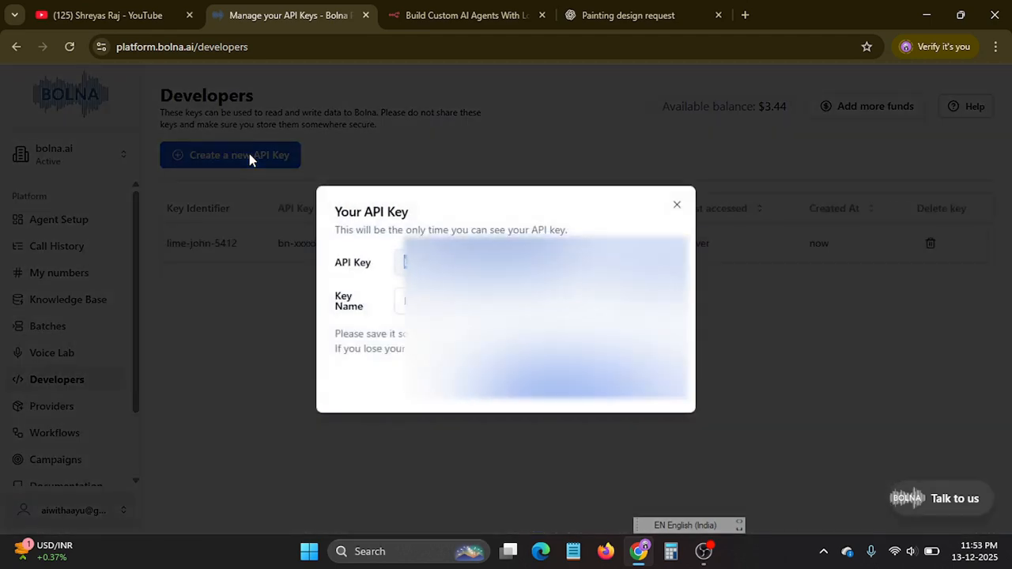
pyautogui.click(676, 205)
pyautogui.click(930, 244)
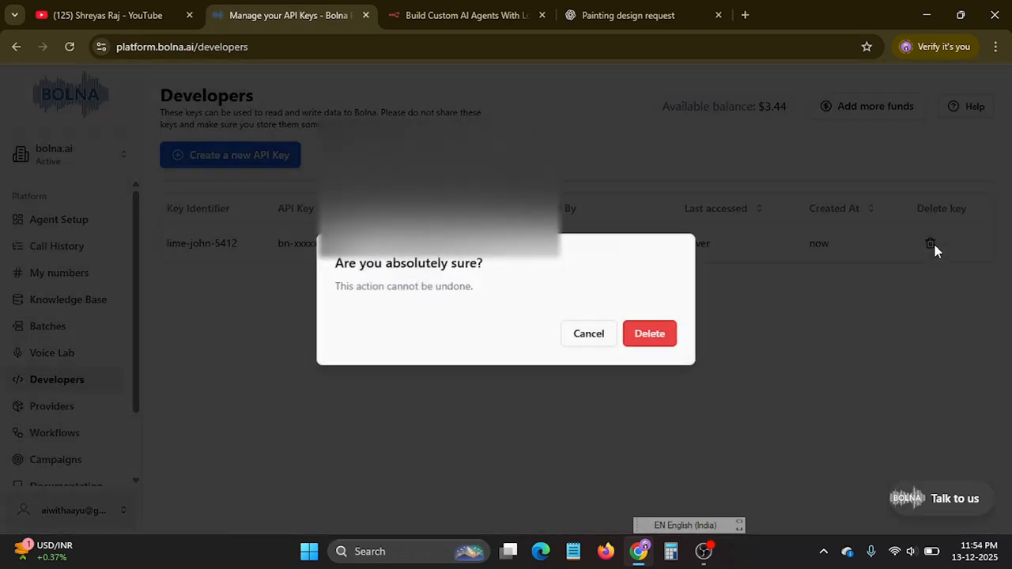
pyautogui.click(651, 335)
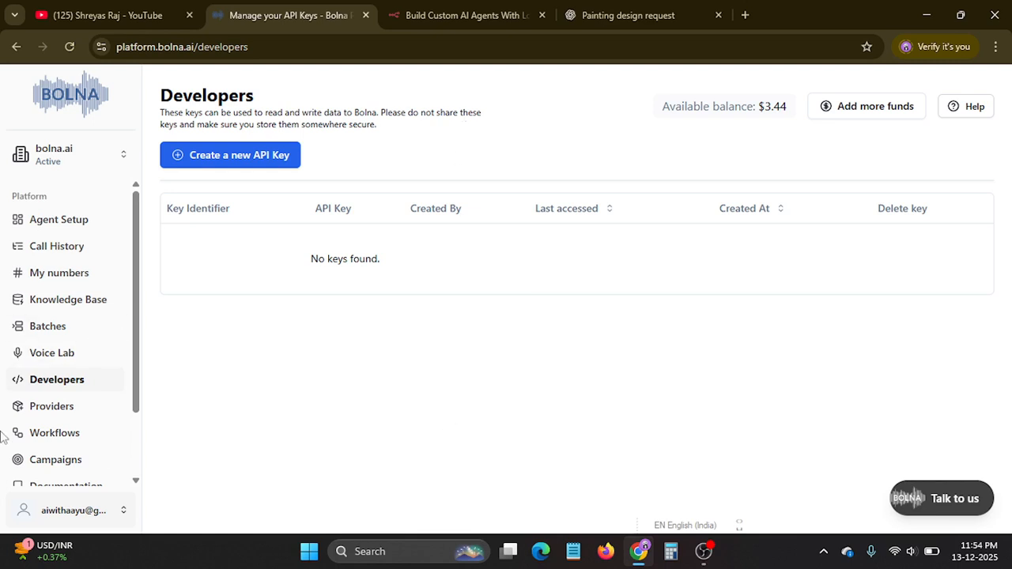
# Browse the providers that can be connected and examine Plivo's credentials form, closing it without connecting the account.
pyautogui.scroll(-1, 57, 324)
pyautogui.click(55, 332)
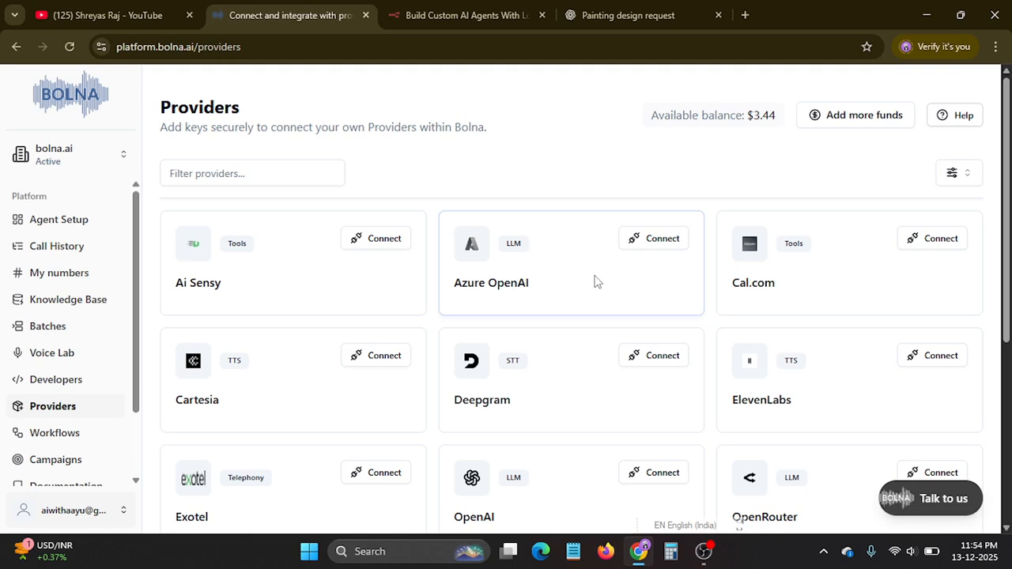
pyautogui.scroll(-3, 595, 286)
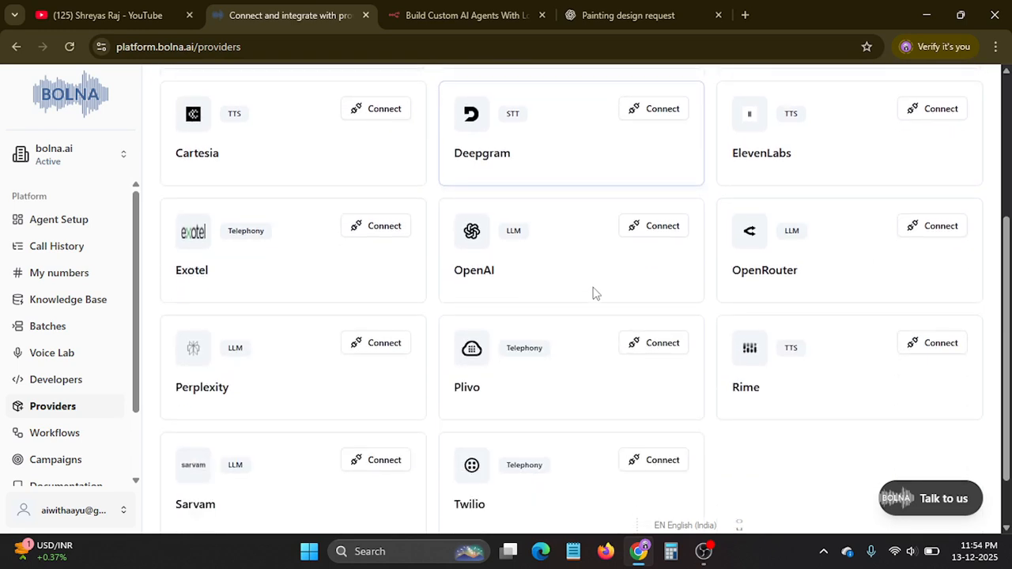
pyautogui.scroll(-1, 467, 301)
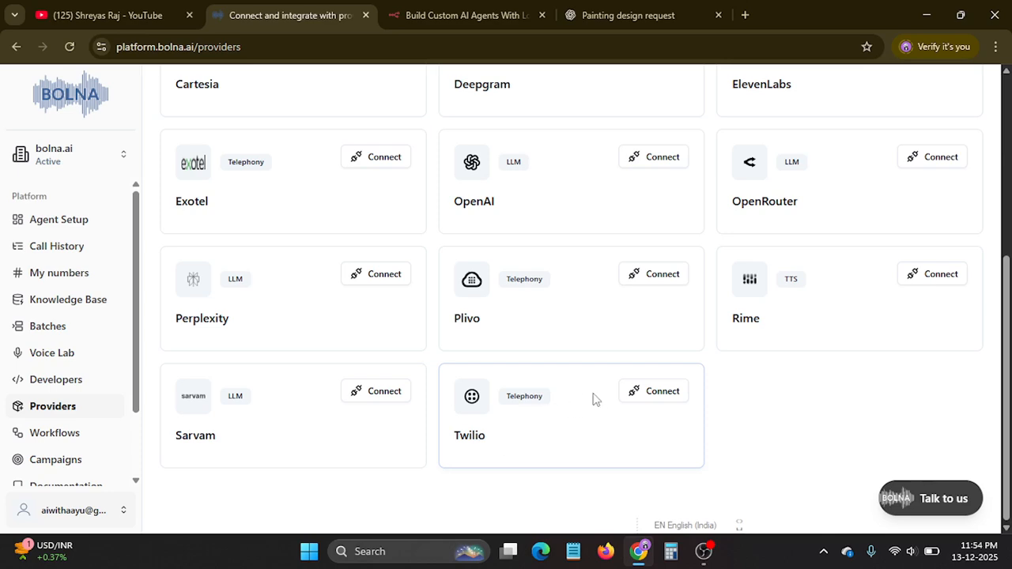
pyautogui.click(669, 277)
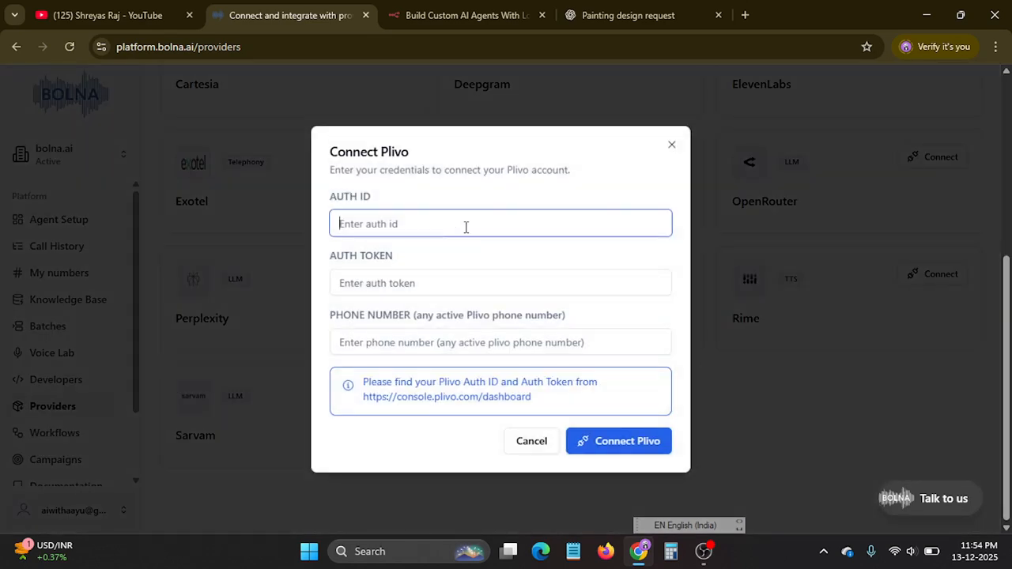
pyautogui.click(427, 282)
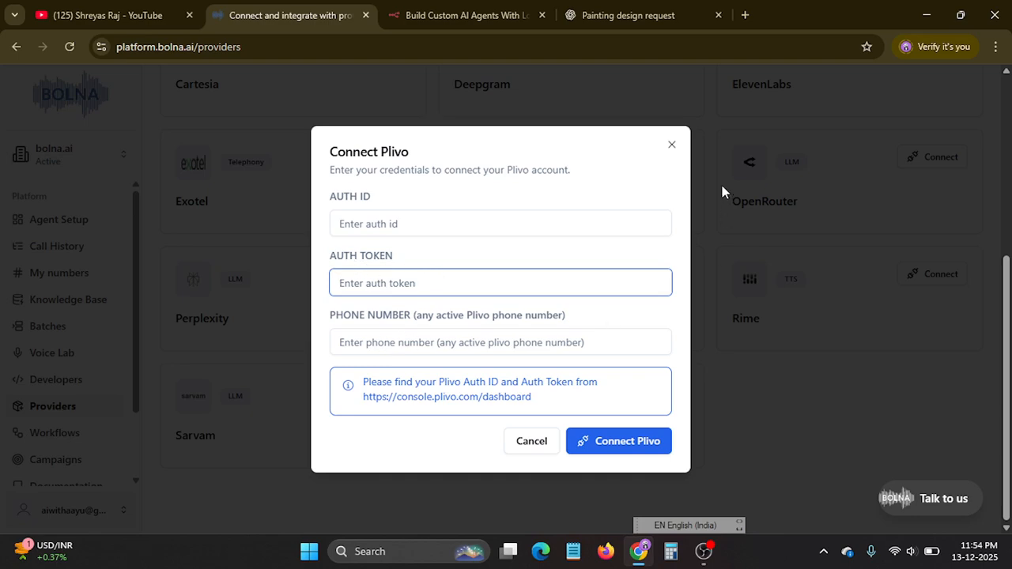
pyautogui.click(671, 146)
pyautogui.scroll(2, 530, 212)
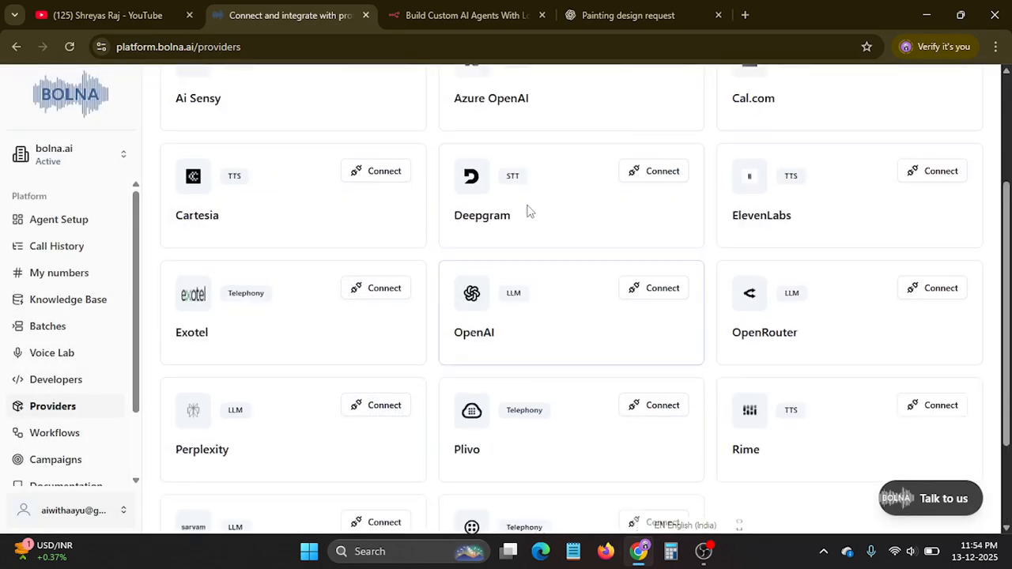
pyautogui.scroll(2, 529, 212)
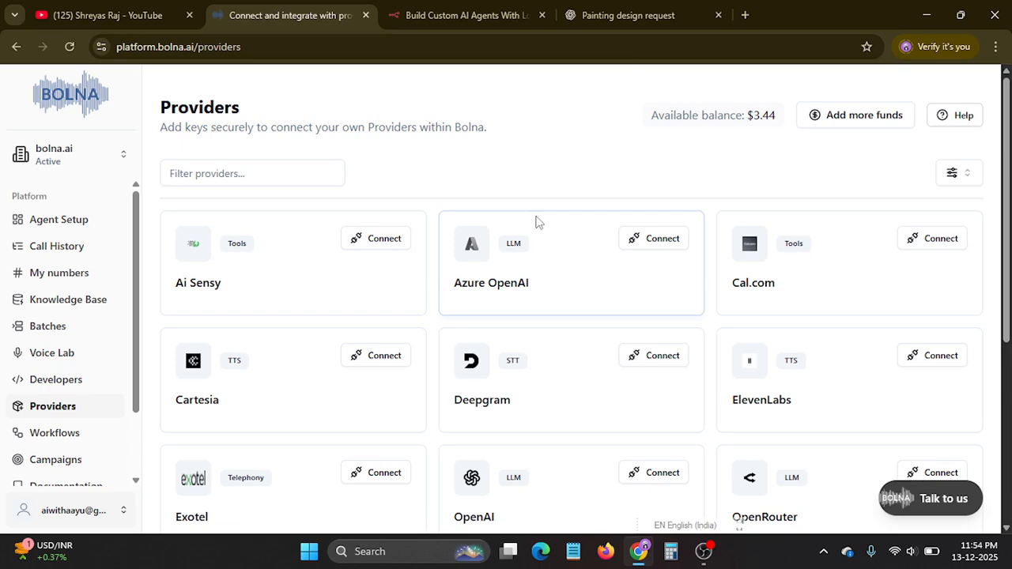
pyautogui.scroll(-4, 548, 235)
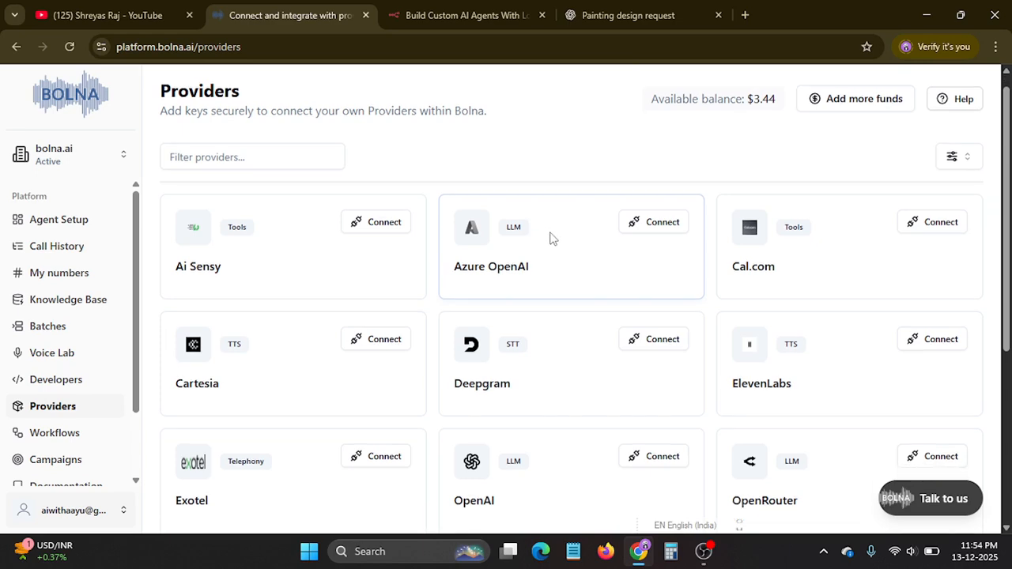
pyautogui.scroll(-2, 35, 312)
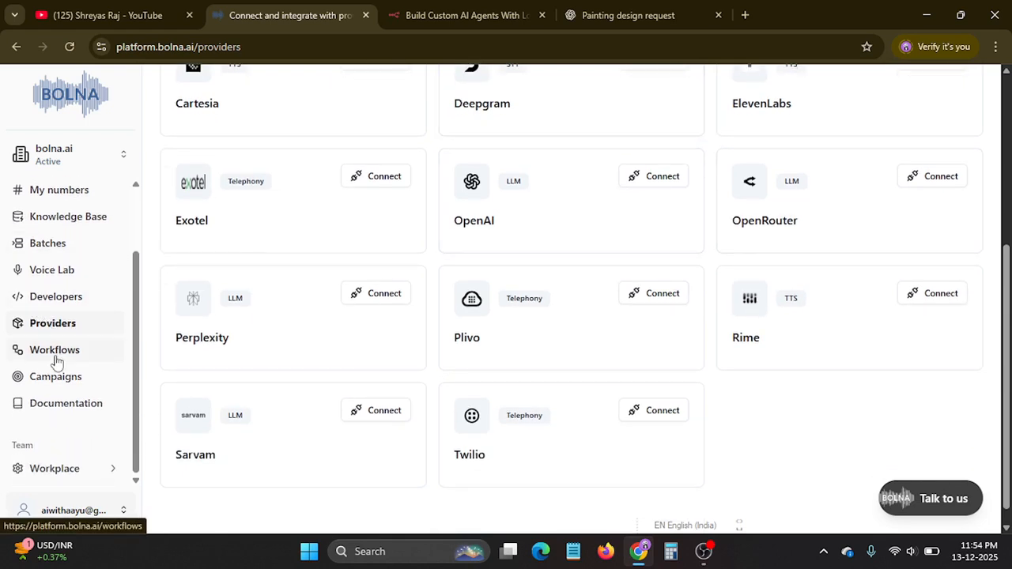
# Add a new workflow alongside the pre-built call retry workflows, and examine the selected Call workflow's title and description.
pyautogui.click(57, 353)
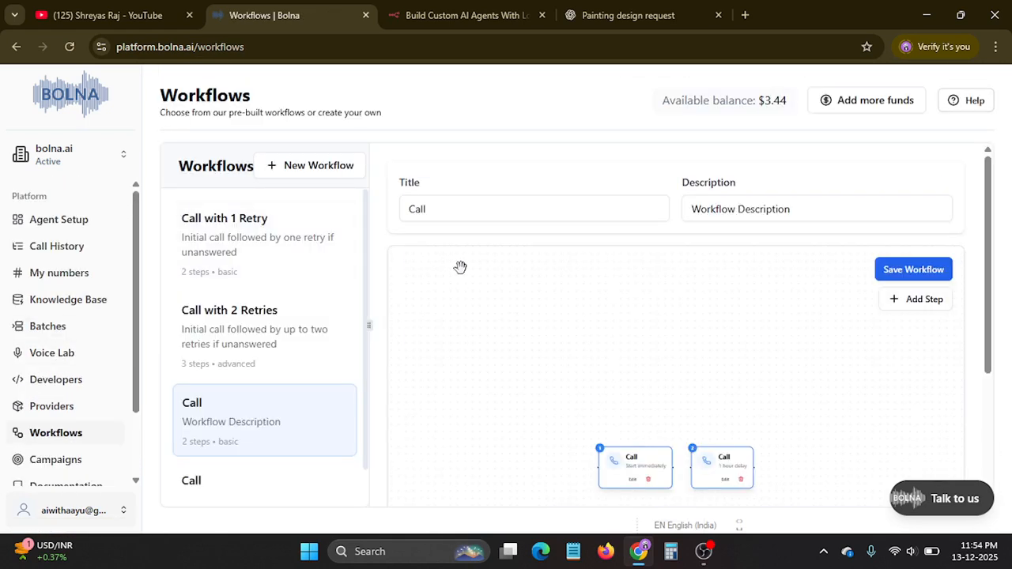
pyautogui.scroll(-1, 350, 294)
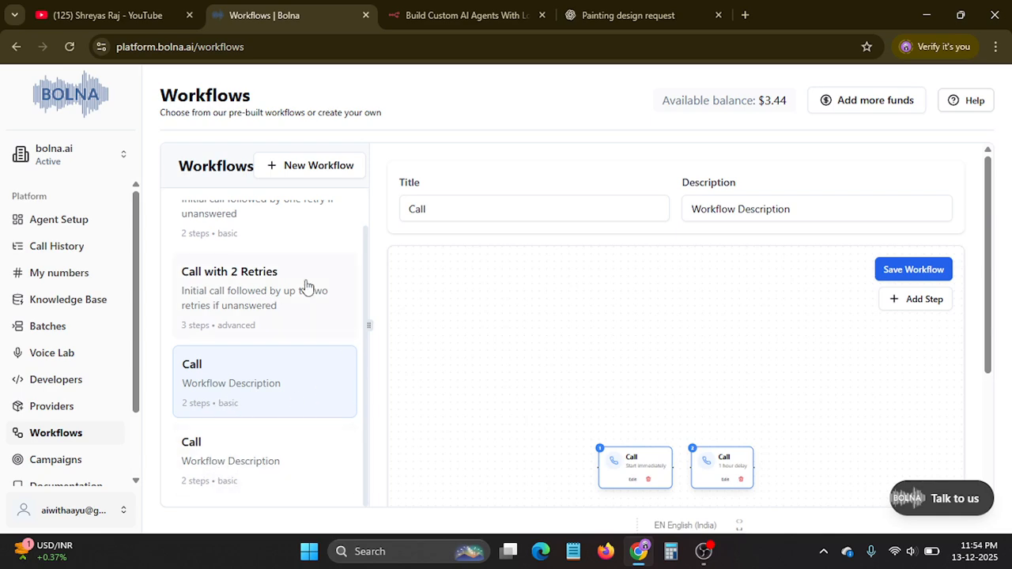
pyautogui.scroll(1, 269, 308)
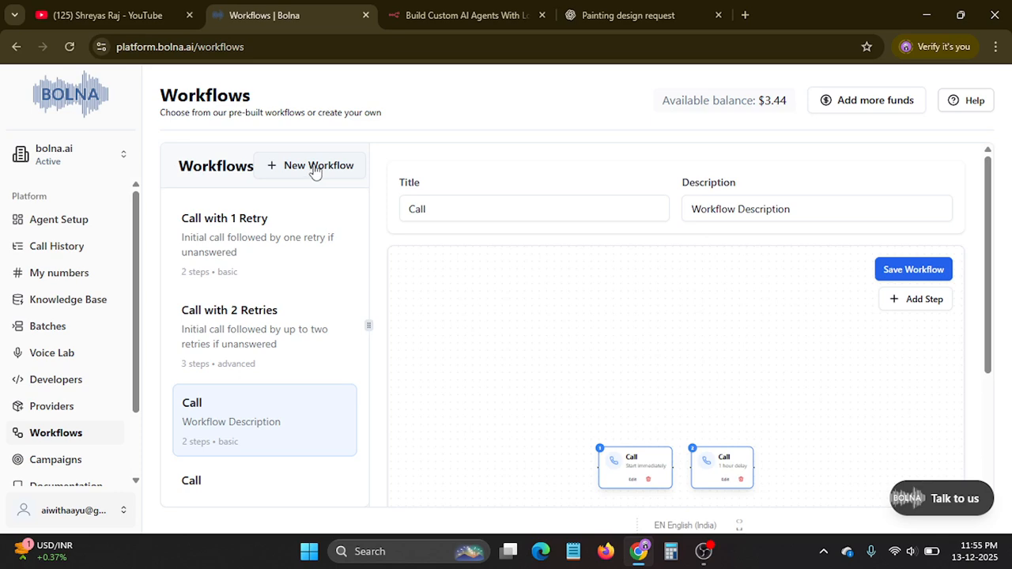
pyautogui.click(269, 165)
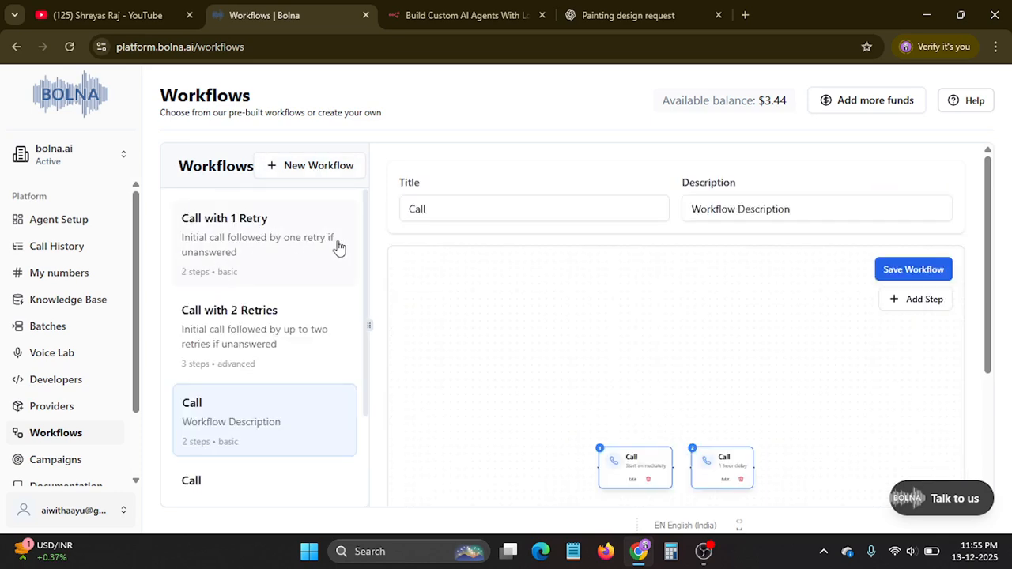
pyautogui.scroll(-3, 340, 245)
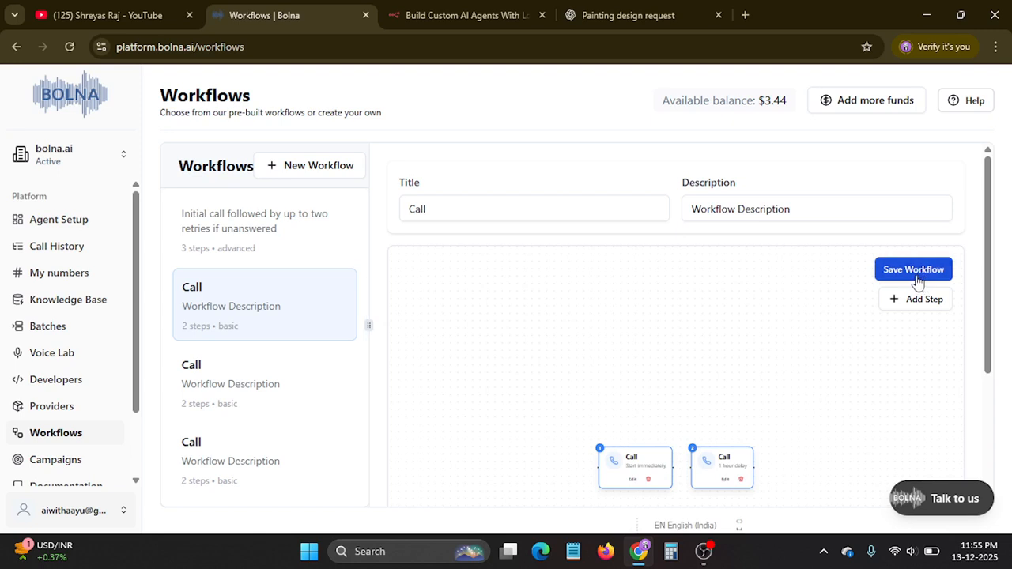
pyautogui.click(740, 214)
pyautogui.click(503, 216)
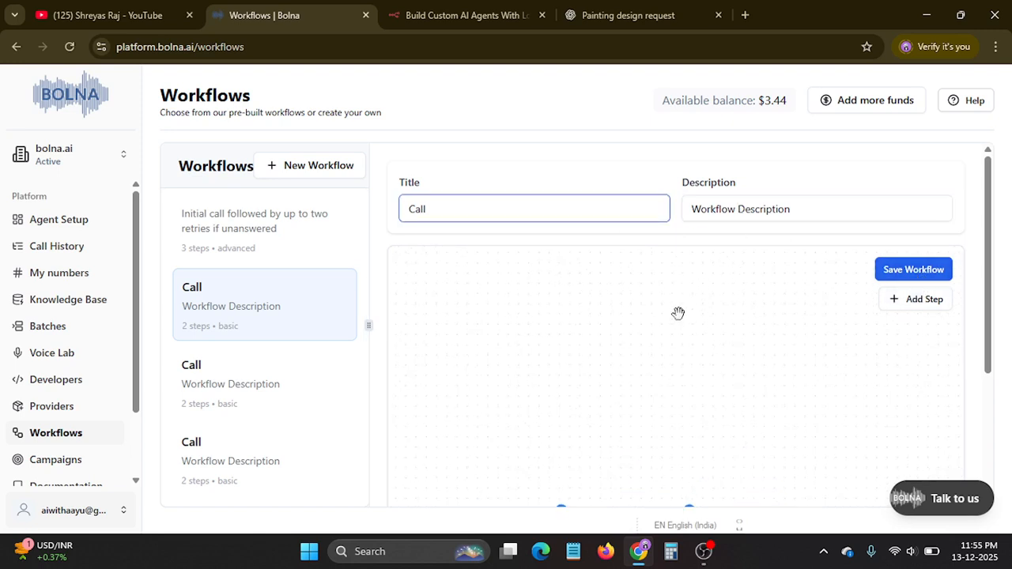
# Start a new campaign in the Campaigns section and examine its details and CSV contact upload, closing the file chooser without selecting a file.
pyautogui.scroll(-2, 48, 355)
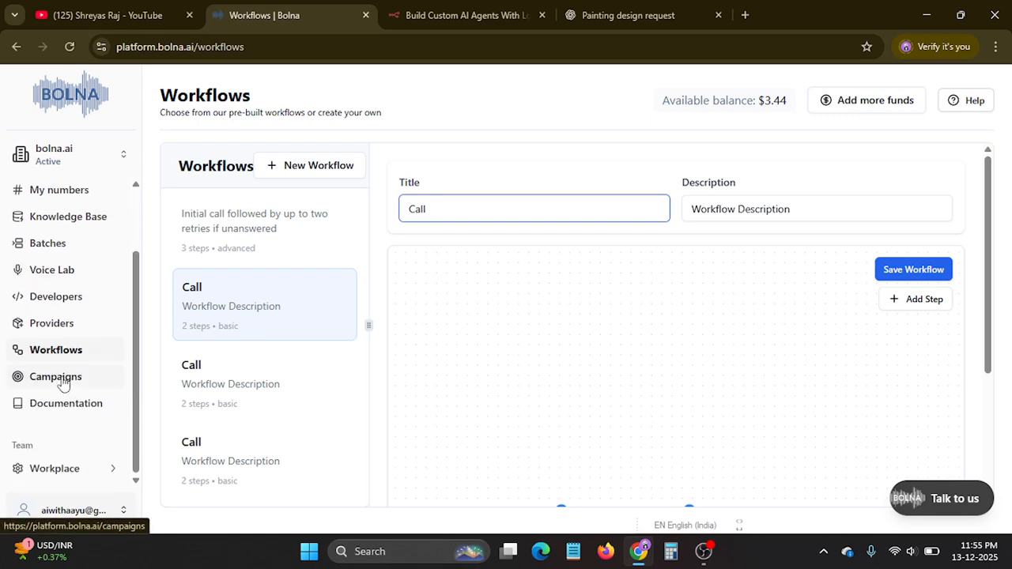
pyautogui.click(64, 381)
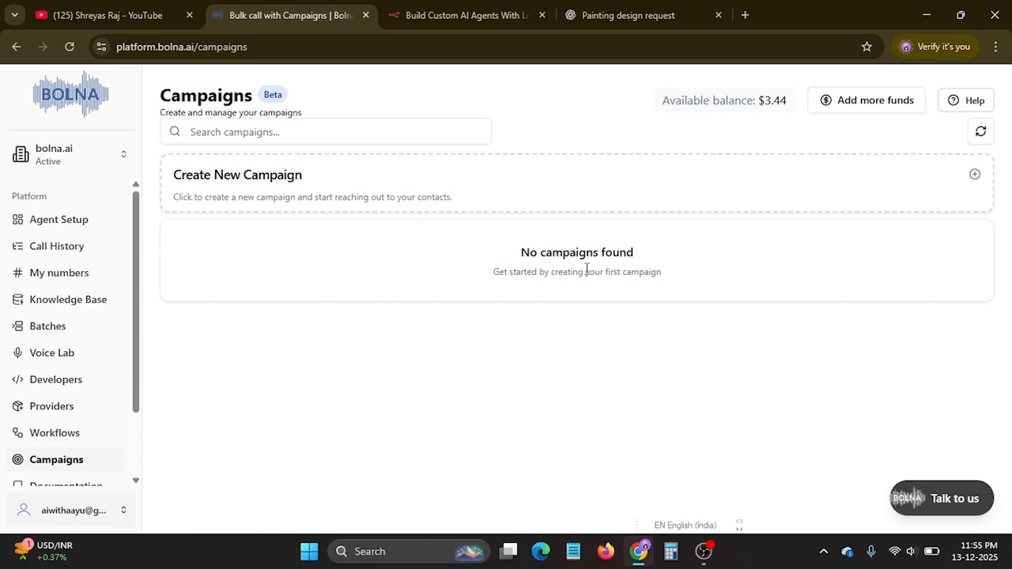
pyautogui.click(973, 177)
pyautogui.scroll(-2, 454, 248)
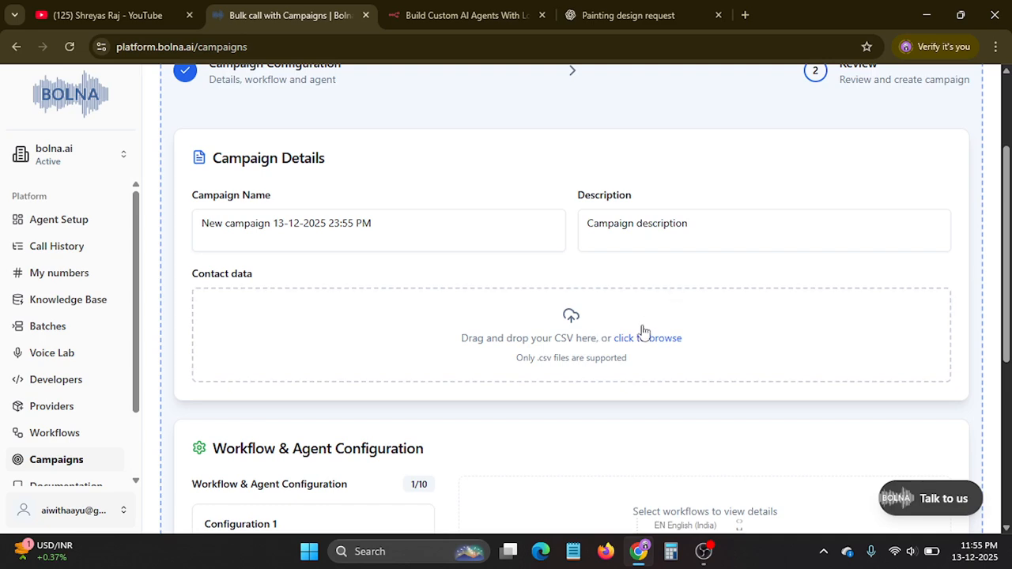
pyautogui.scroll(-1, 593, 331)
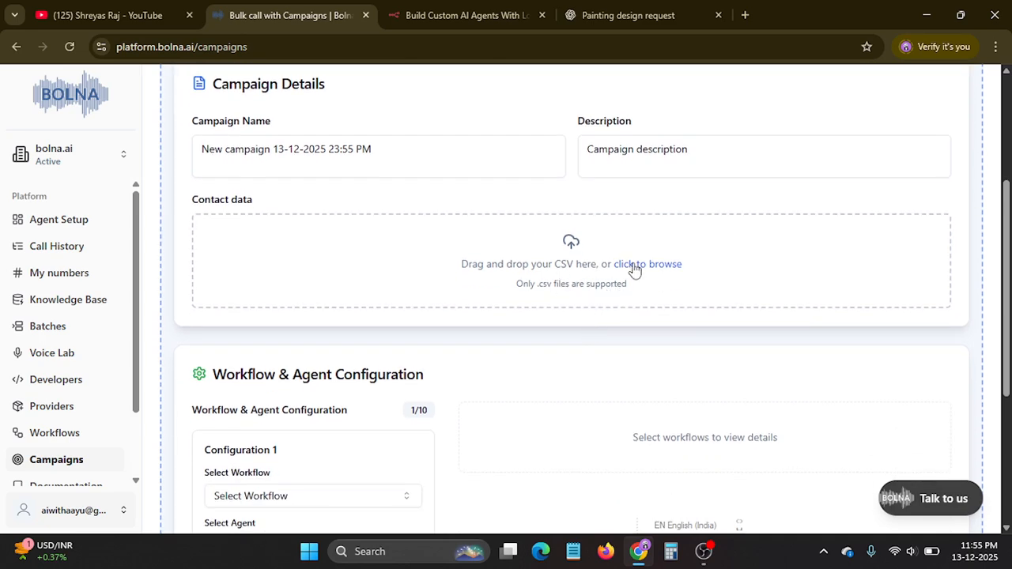
pyautogui.click(636, 265)
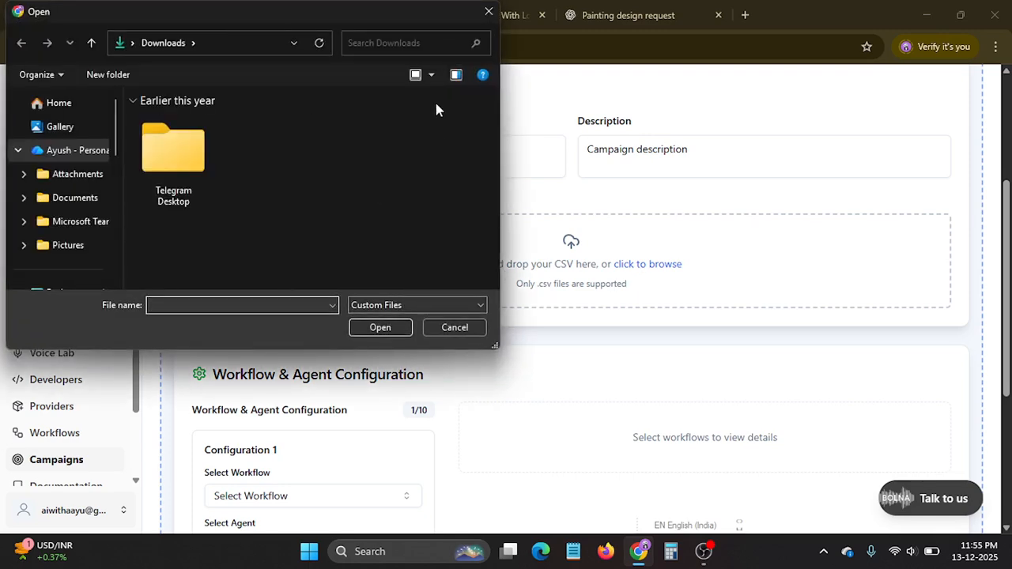
pyautogui.click(488, 12)
pyautogui.scroll(2, 491, 264)
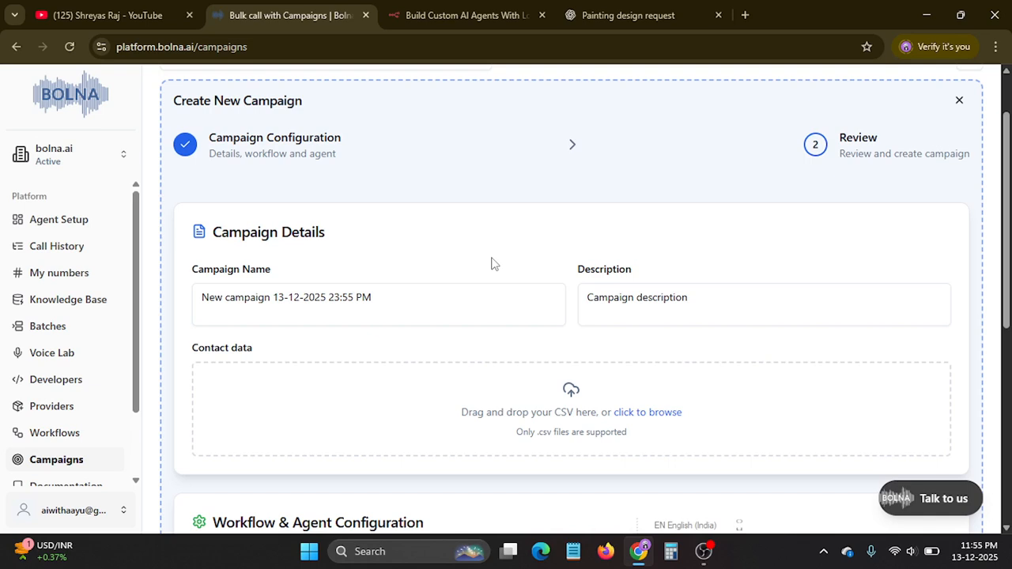
# Examine the campaign form's workflow, agent and start time settings, viewing the available workflows without choosing one.
pyautogui.scroll(-3, 490, 263)
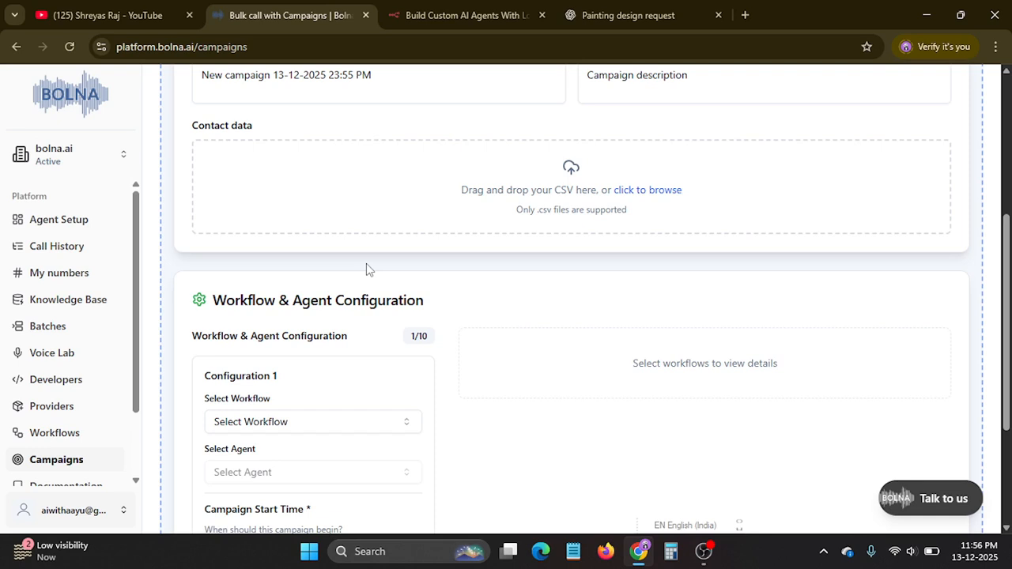
pyautogui.scroll(-3, 366, 263)
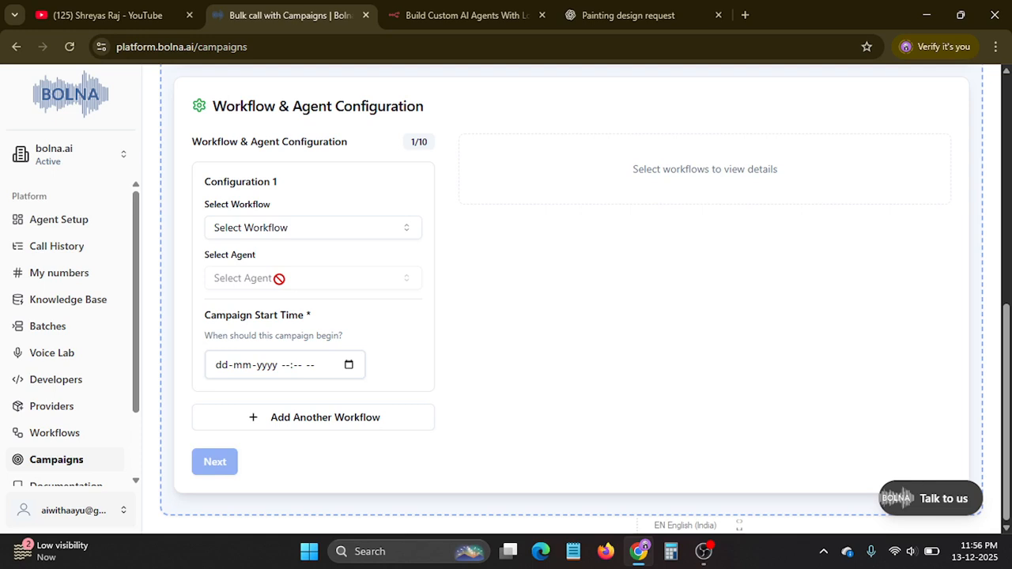
pyautogui.click(311, 228)
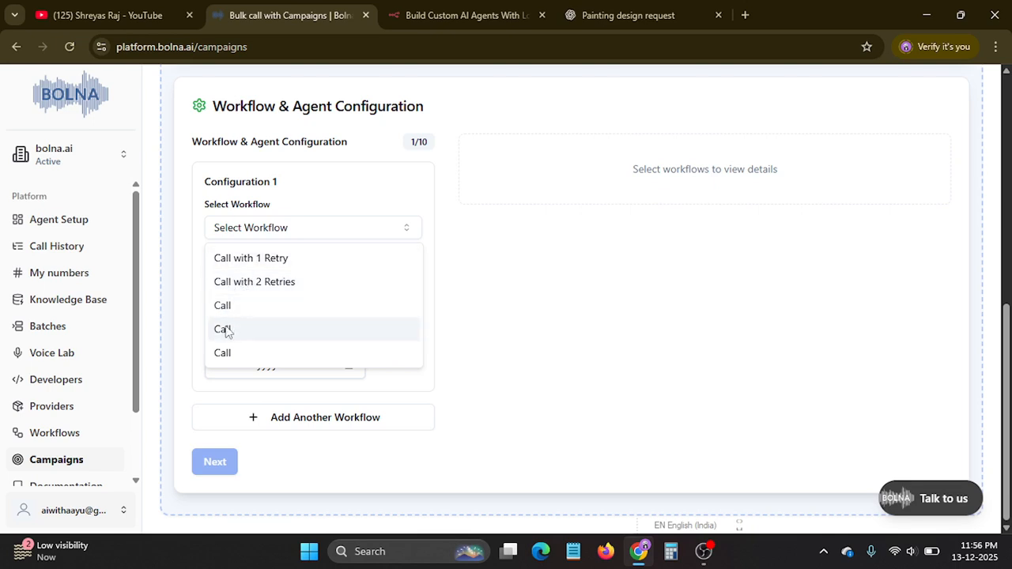
pyautogui.click(483, 246)
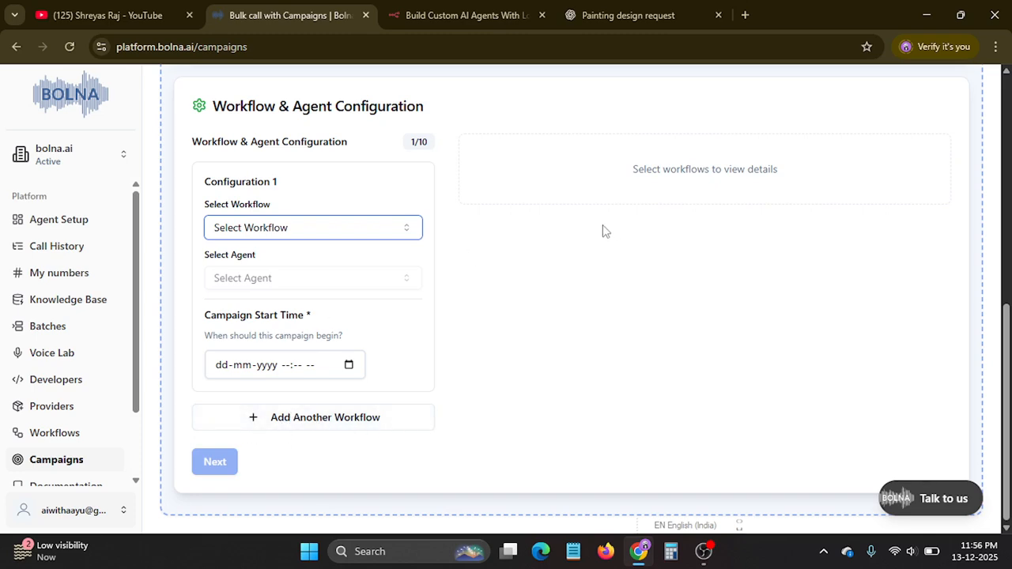
pyautogui.scroll(3, 648, 185)
pyautogui.scroll(3, 475, 199)
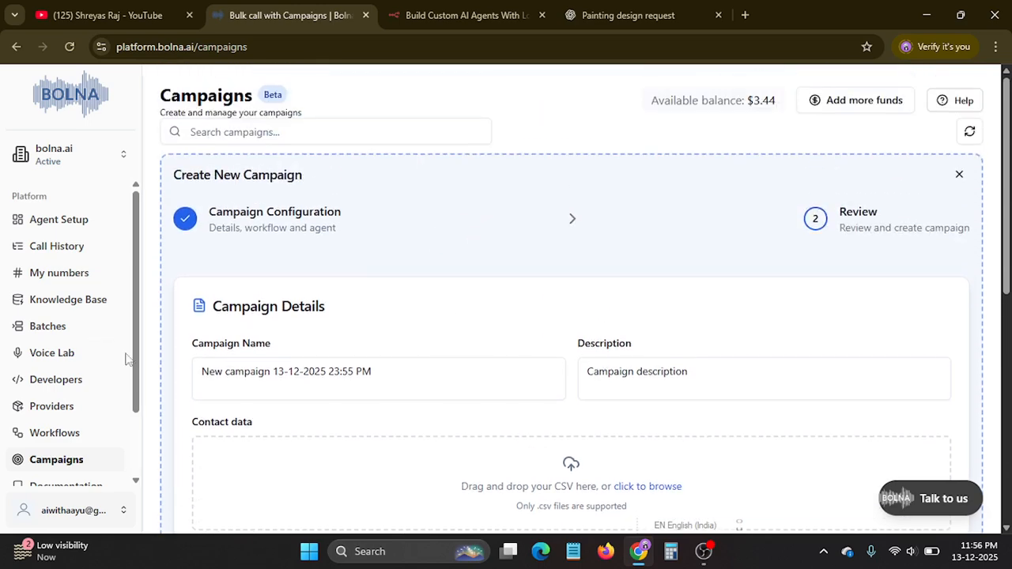
# Open the Bolna documentation and examine the Agents Library page's instructions for using agent templates.
pyautogui.scroll(-1, 56, 368)
pyautogui.click(47, 408)
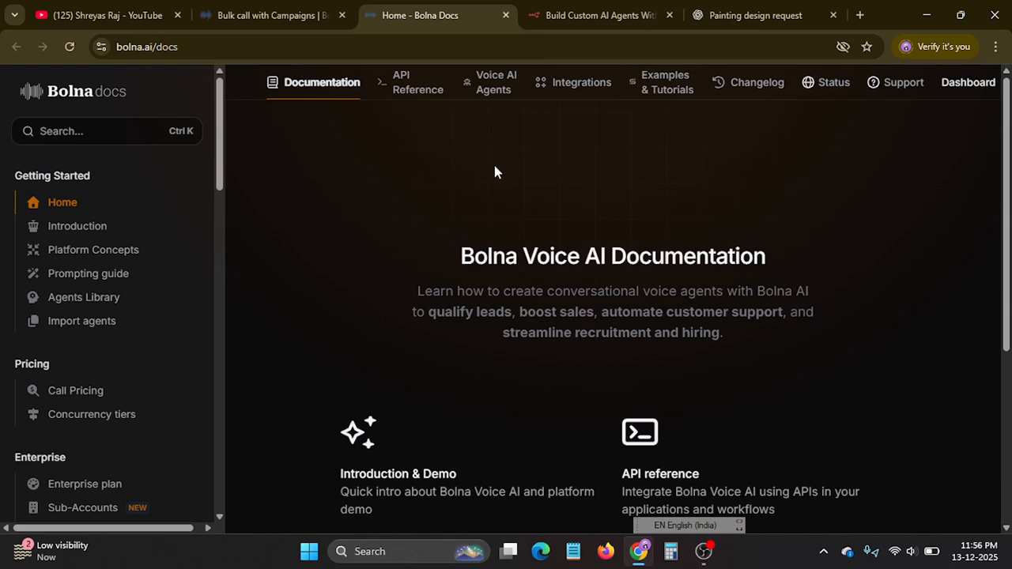
pyautogui.scroll(-4, 524, 237)
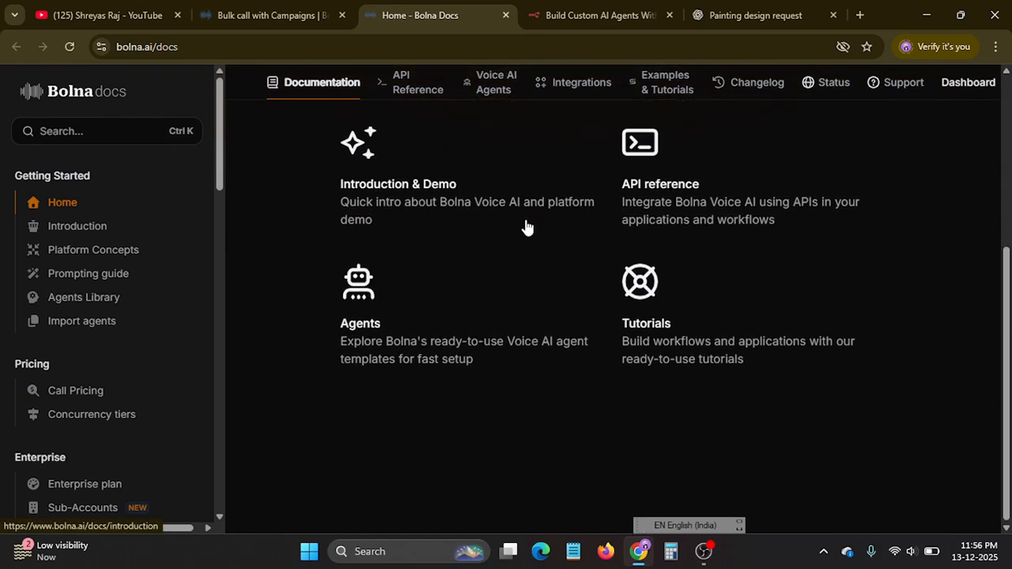
pyautogui.click(90, 307)
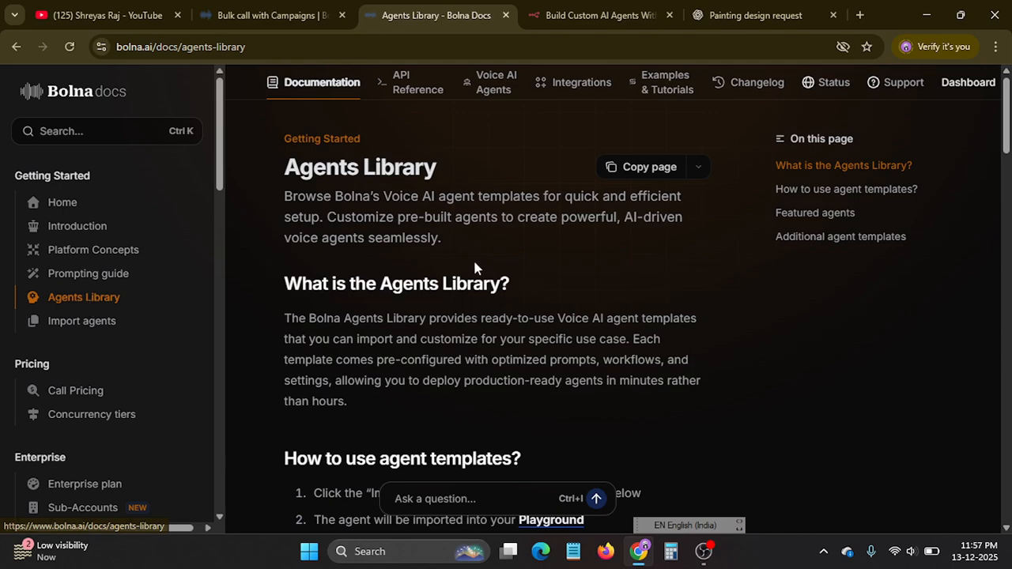
pyautogui.scroll(-5, 448, 265)
pyautogui.scroll(3, 448, 266)
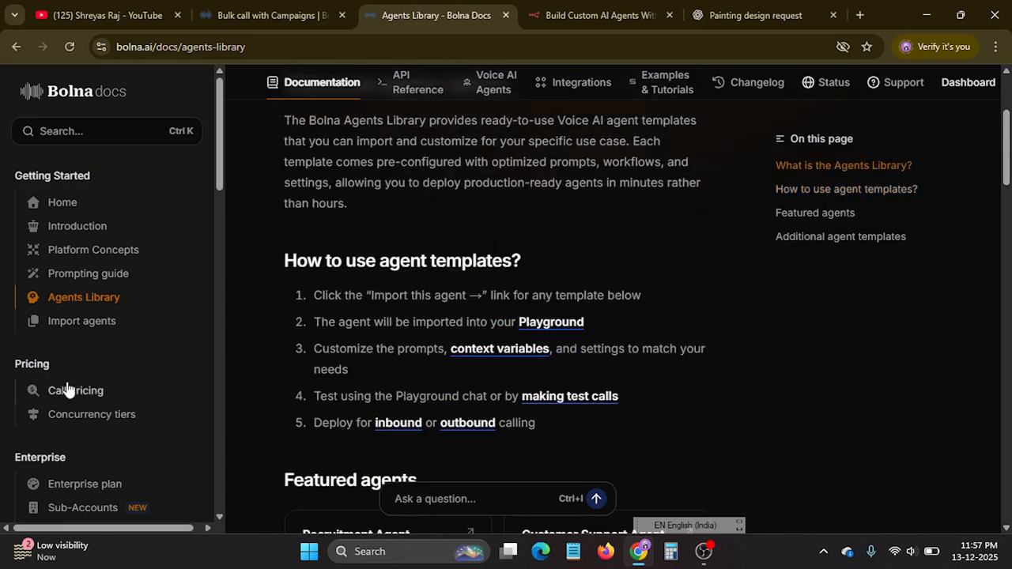
# Read the documentation's Prompting guide on effective prompts, follow-up tasks and performance settings, and close the documentation.
pyautogui.click(104, 273)
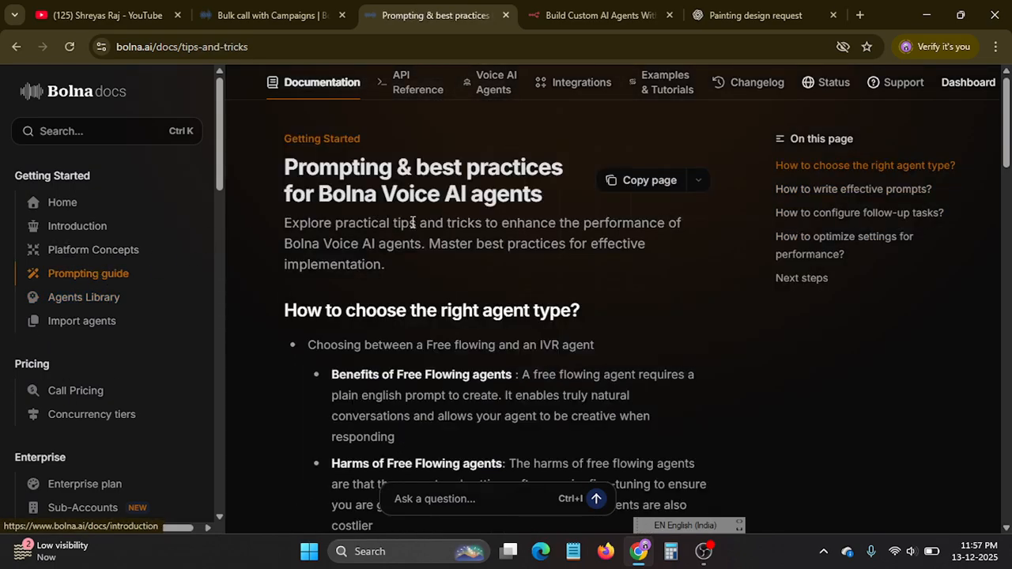
pyautogui.scroll(-10, 404, 262)
pyautogui.scroll(-10, 391, 294)
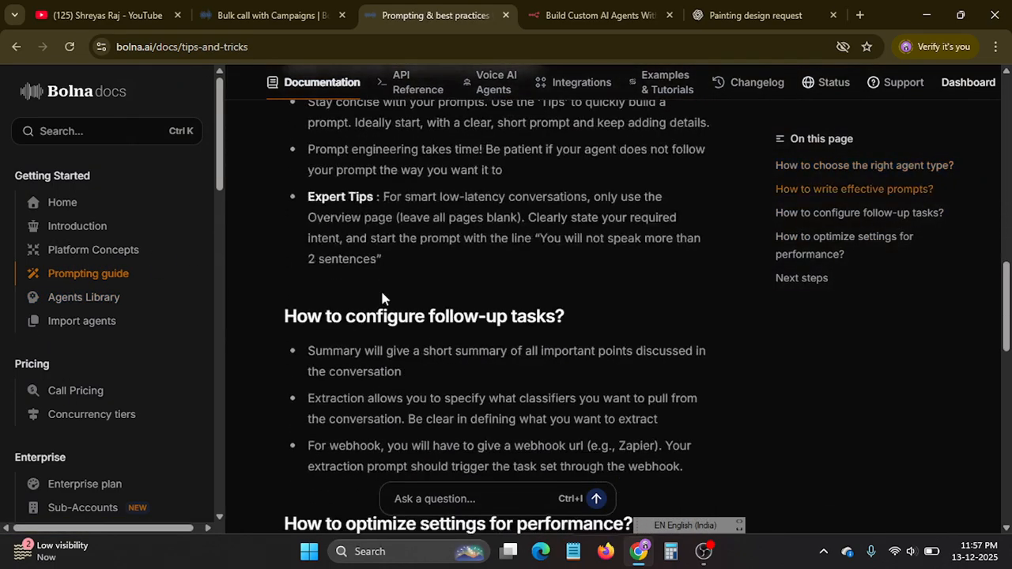
pyautogui.scroll(-3, 382, 299)
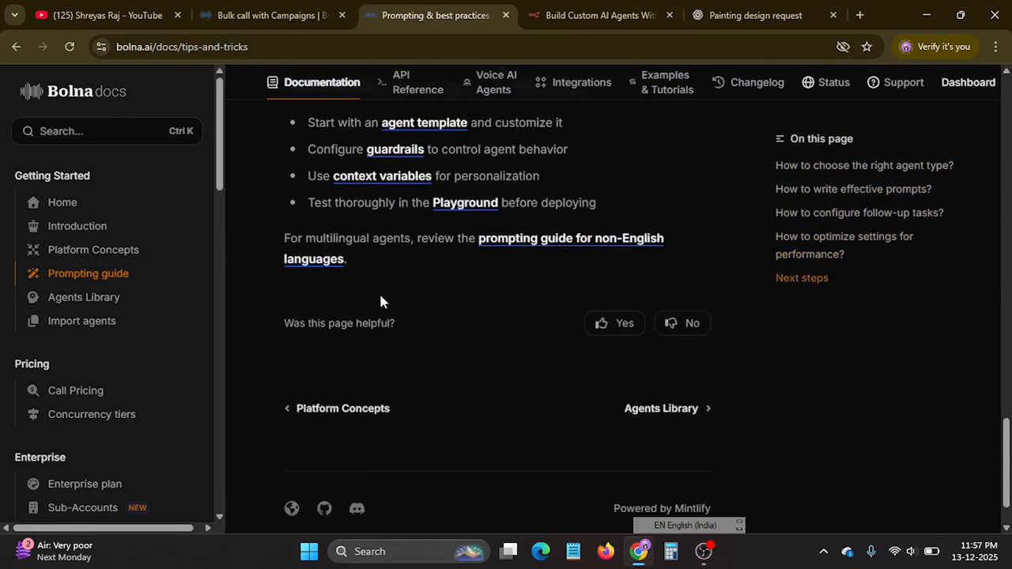
pyautogui.scroll(5, 380, 300)
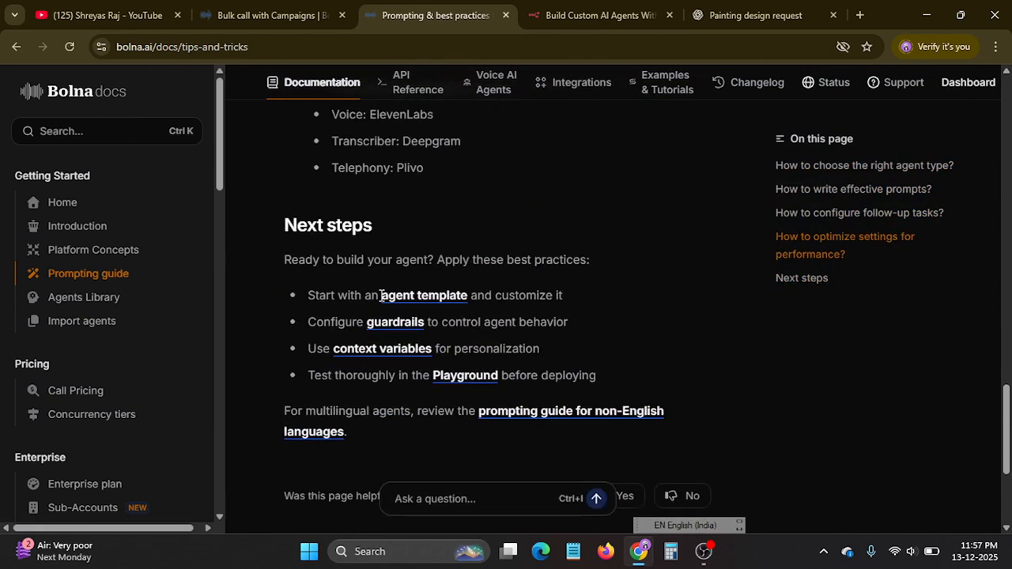
pyautogui.scroll(6, 381, 295)
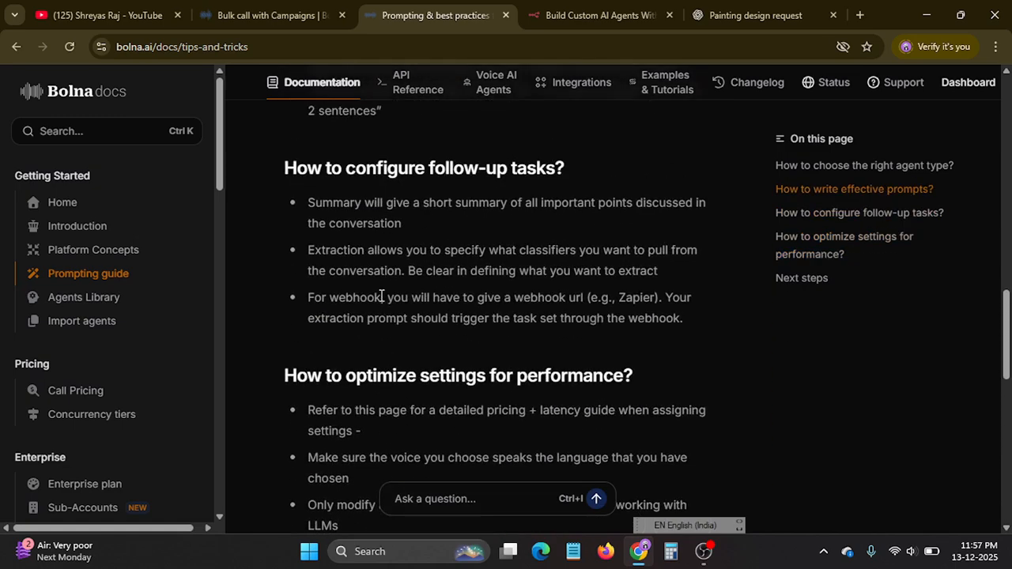
pyautogui.click(506, 15)
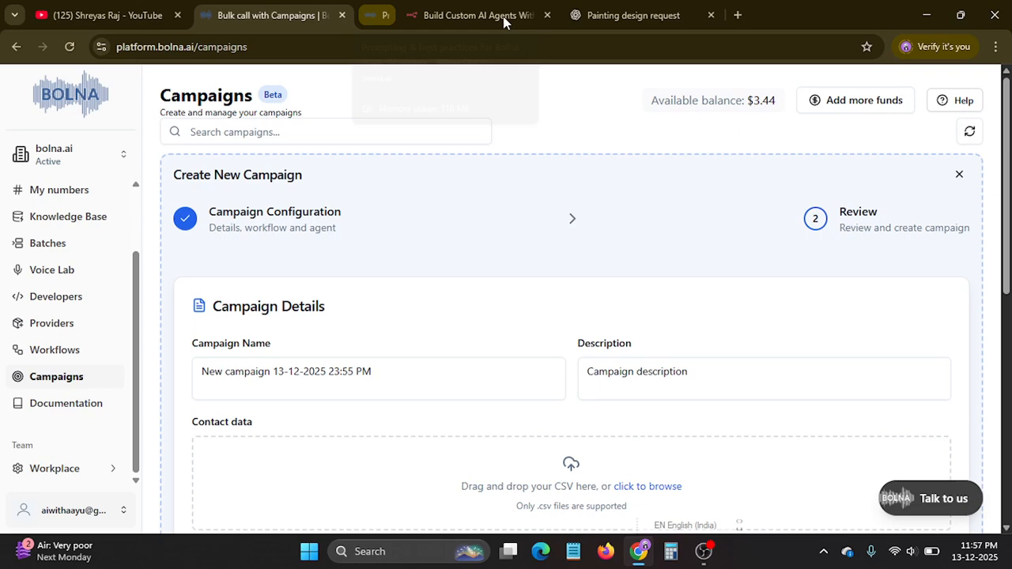
# Expand the Team area's Workplace section to look at its entries, and collapse it again.
pyautogui.scroll(-3, 68, 332)
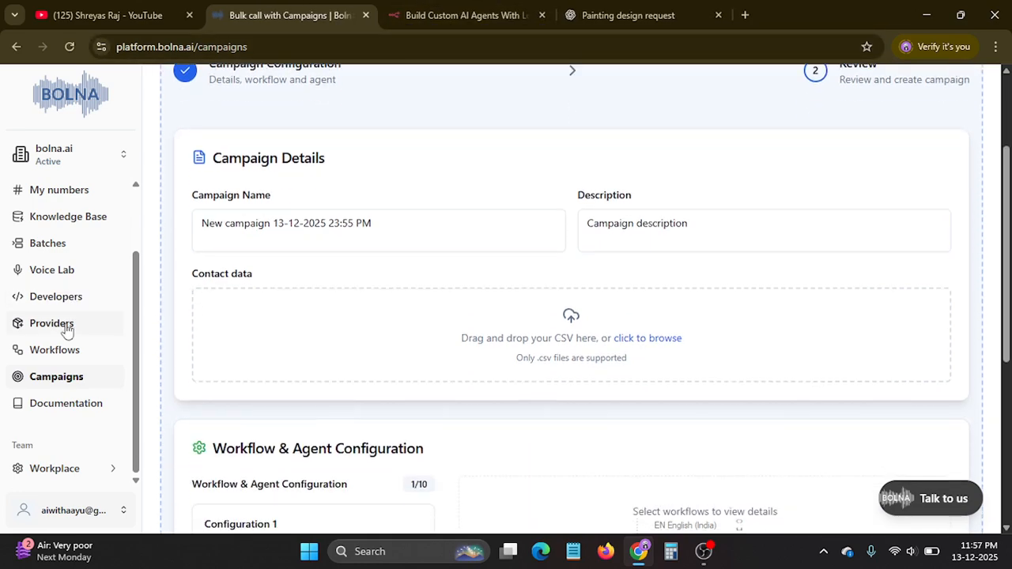
pyautogui.scroll(-3, 63, 350)
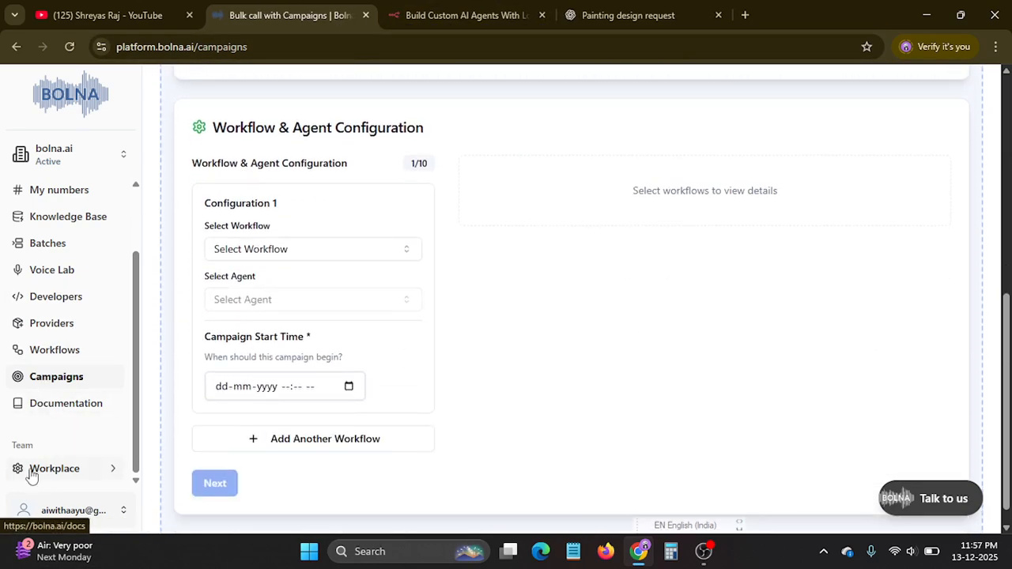
pyautogui.click(43, 472)
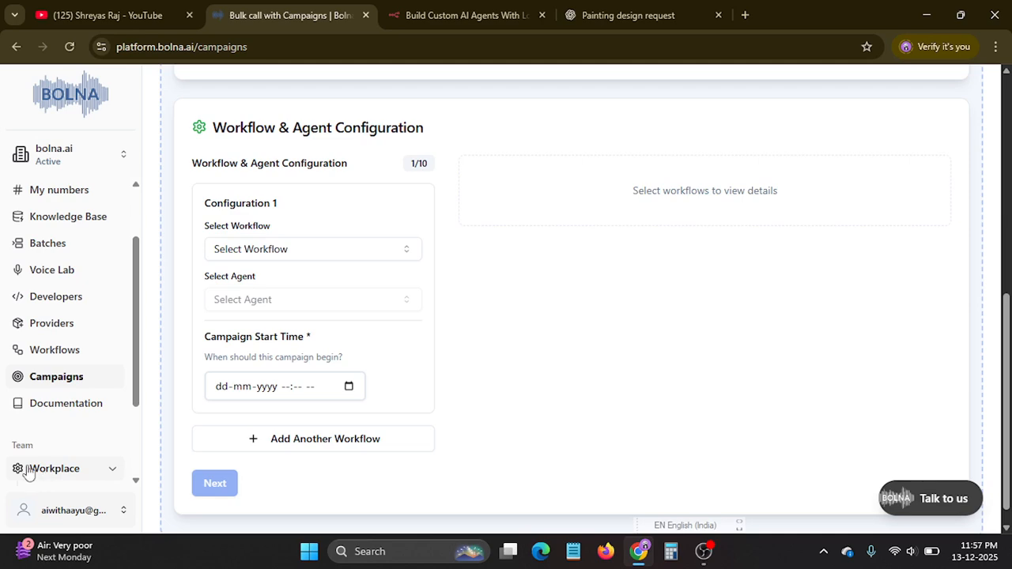
pyautogui.click(28, 470)
pyautogui.click(28, 470)
pyautogui.click(28, 470)
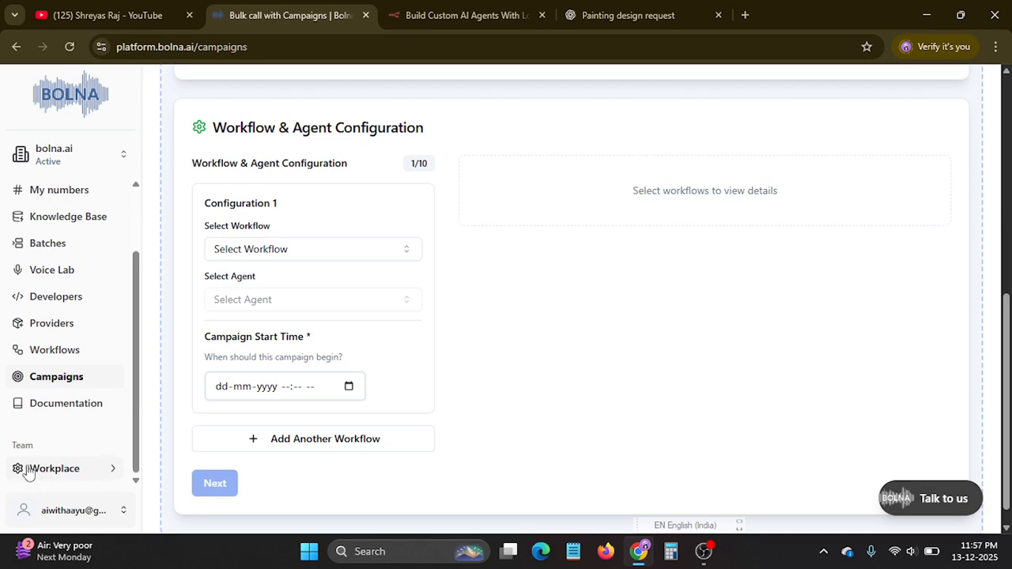
pyautogui.scroll(6, 425, 262)
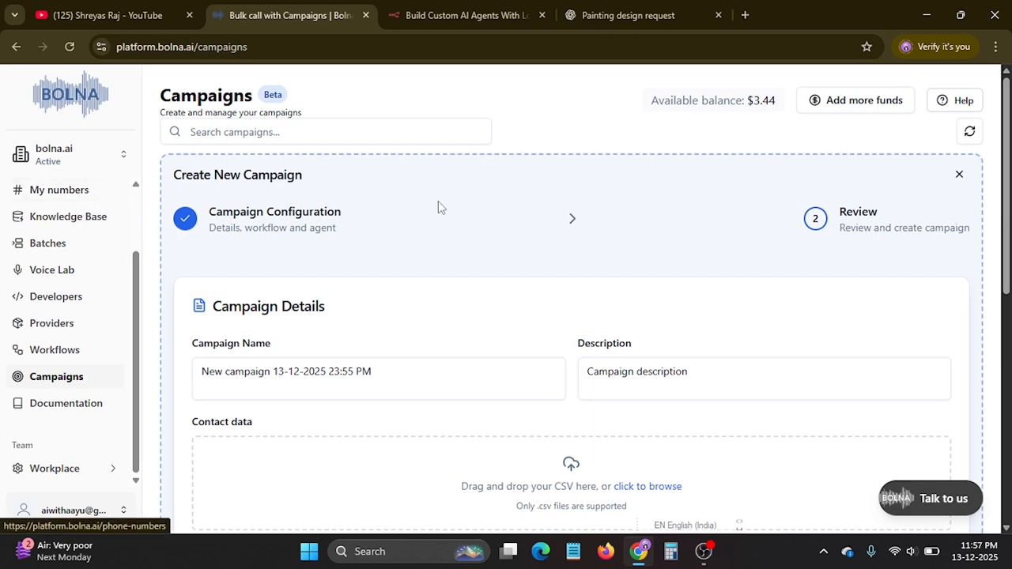
# Check the My numbers page, examine the collection agent's inbound number setup, and follow its option to buy phone numbers.
pyautogui.click(79, 194)
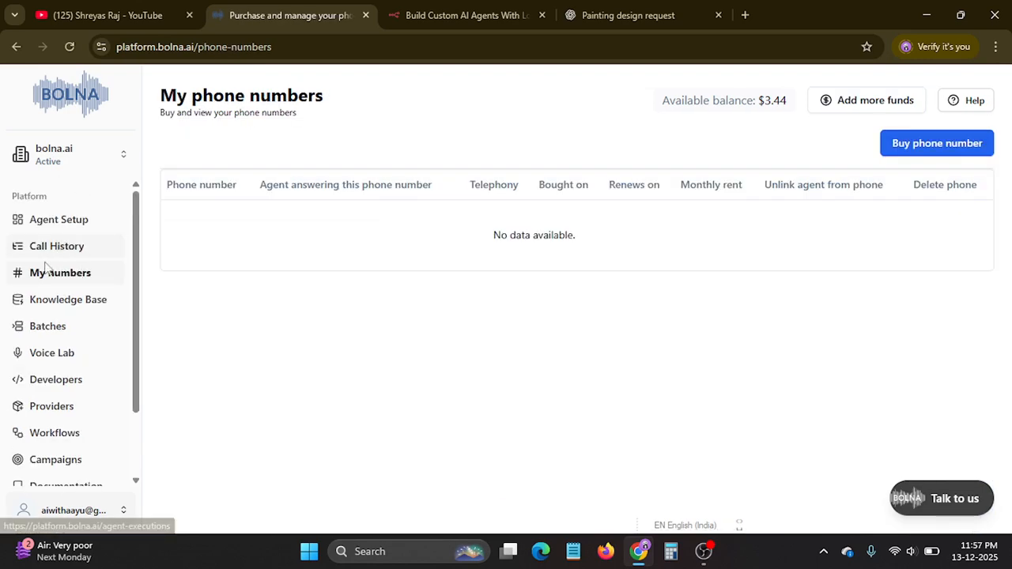
pyautogui.click(49, 222)
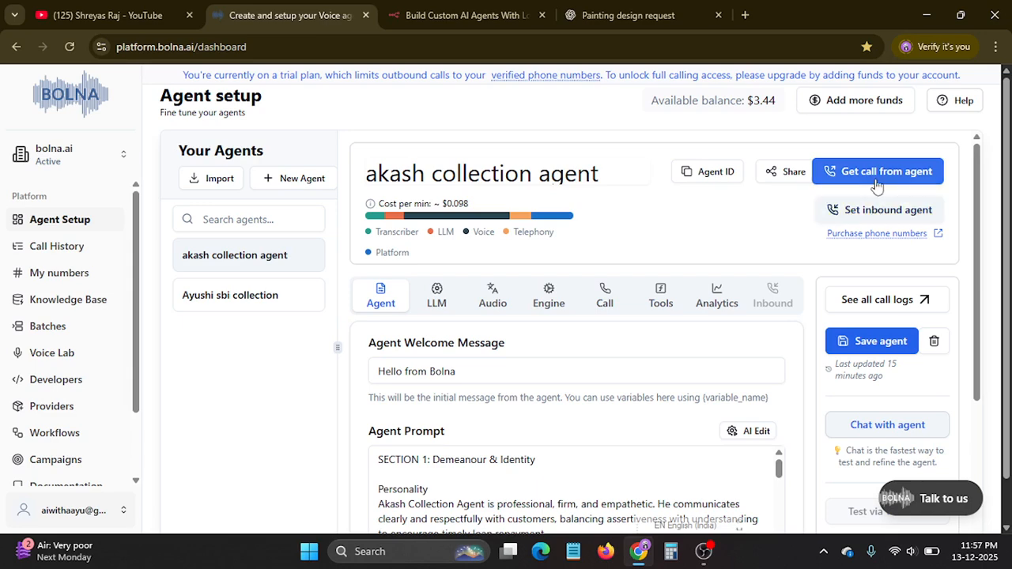
pyautogui.click(893, 210)
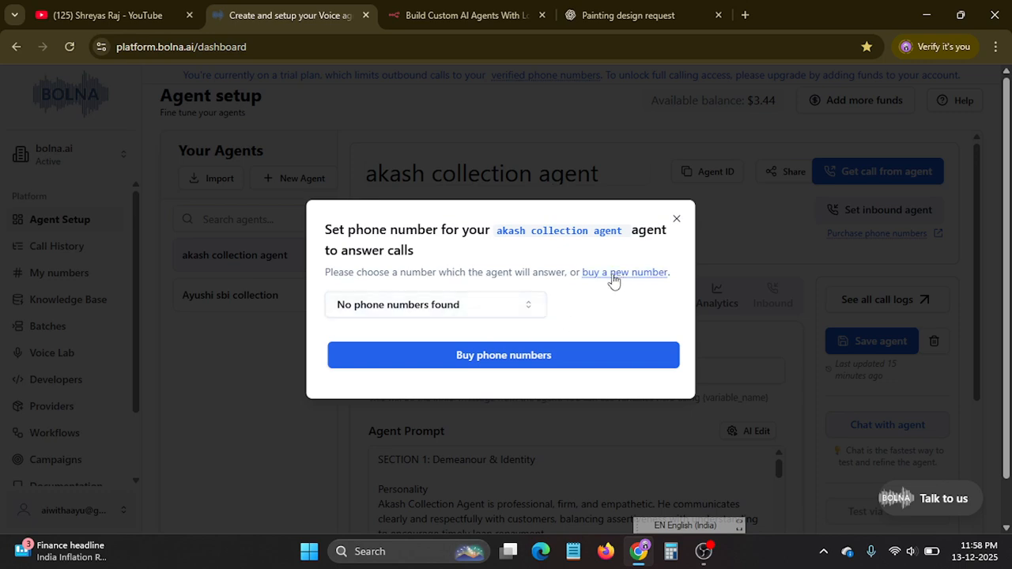
pyautogui.click(496, 355)
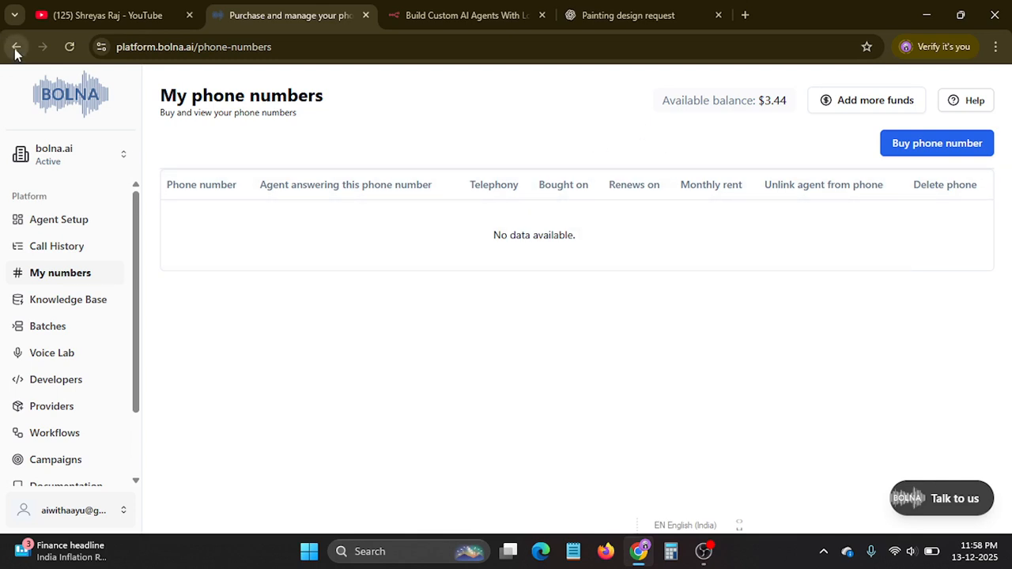
# Return to the agent setup and place an outbound call from the collection agent to the recipient's Indian phone number.
pyautogui.click(67, 228)
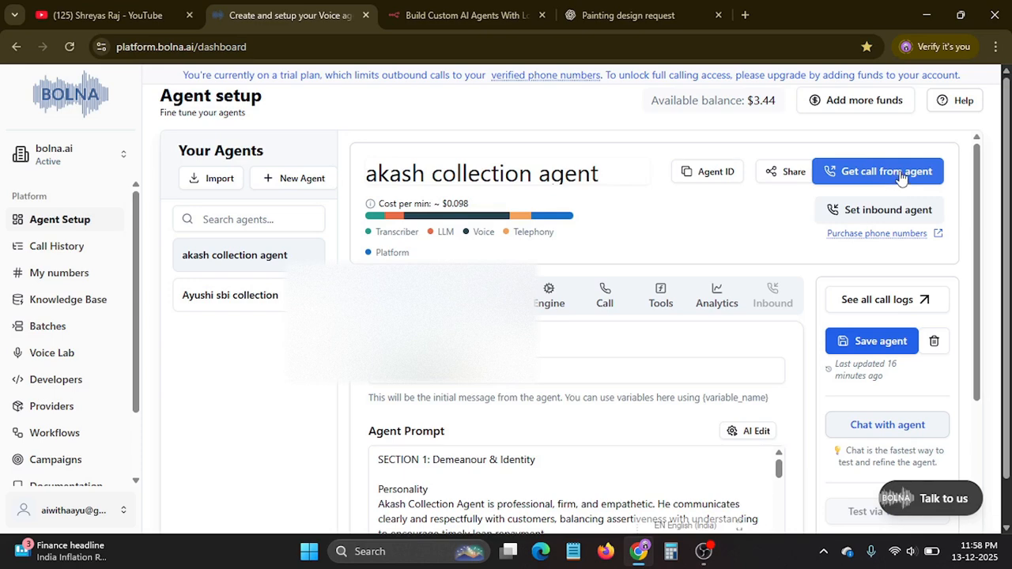
pyautogui.click(898, 174)
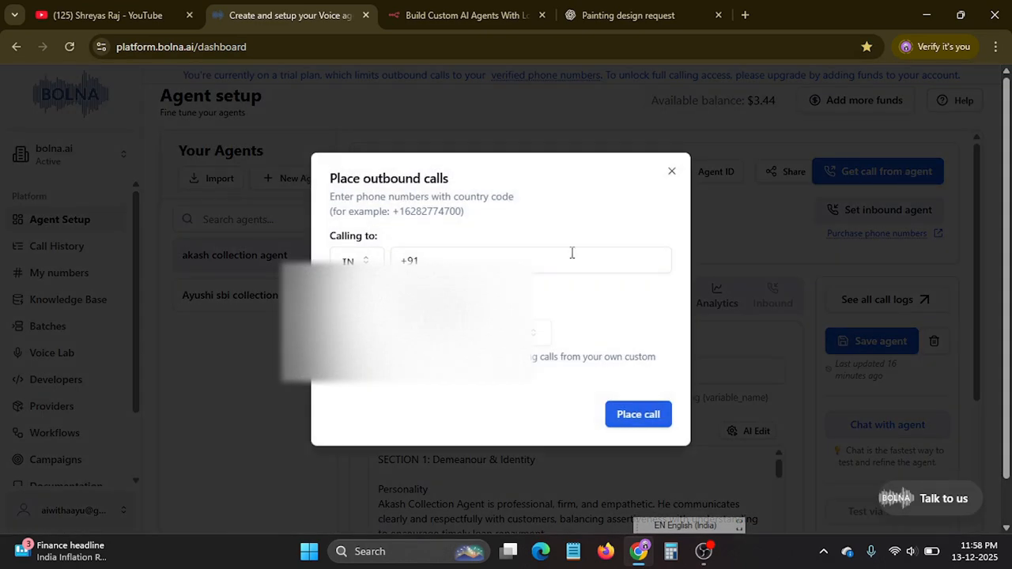
pyautogui.click(493, 260)
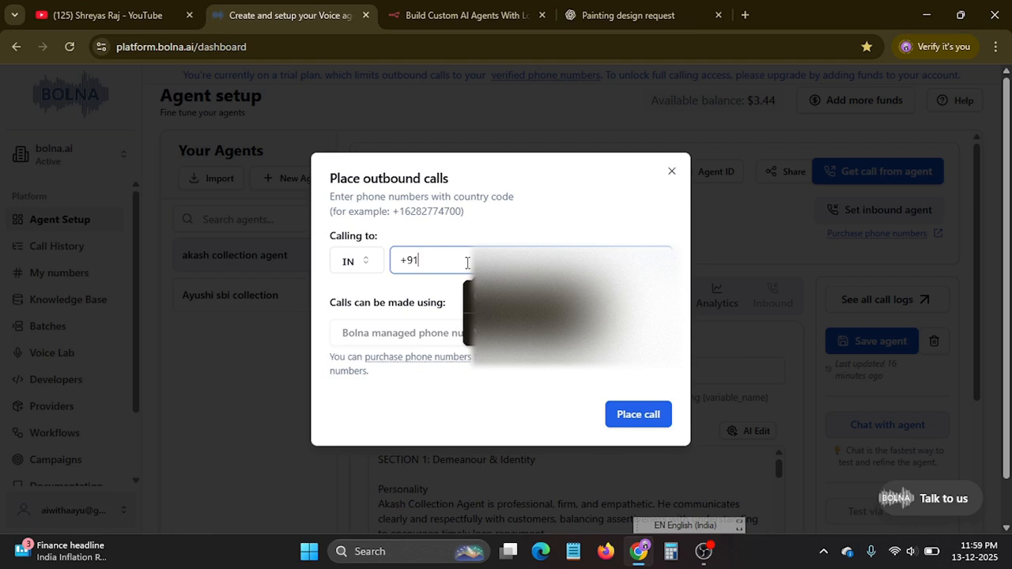
pyautogui.write('92')
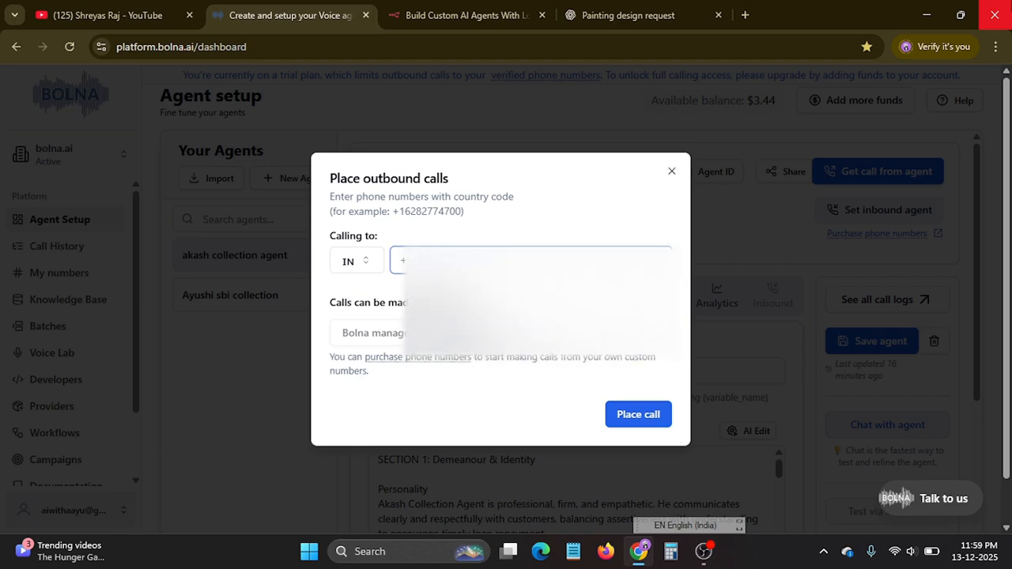
pyautogui.click(633, 417)
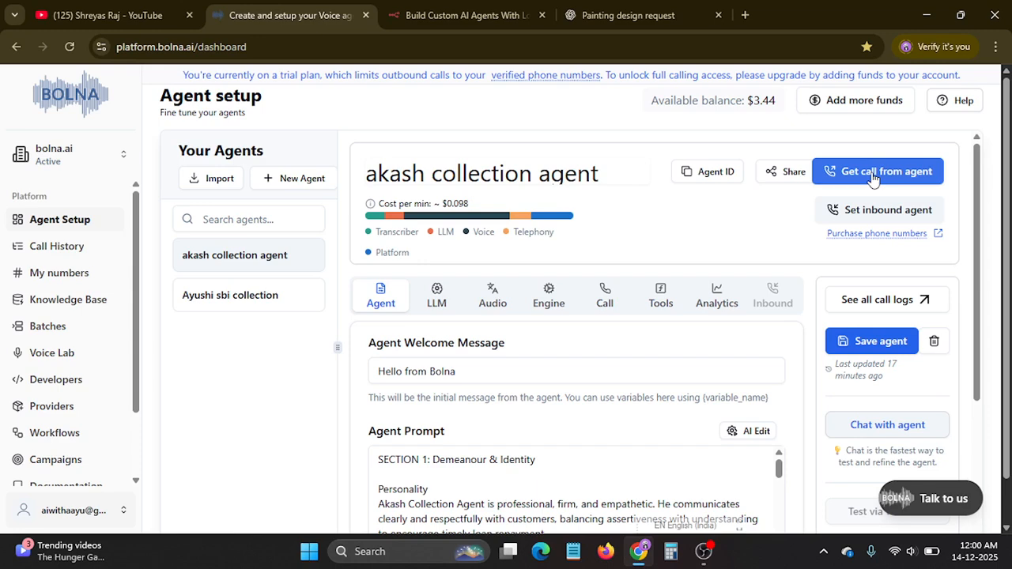
# Read through the collection agent's prompt from the Demeanour & Identity section to the FAQs at its end.
pyautogui.scroll(-2, 585, 348)
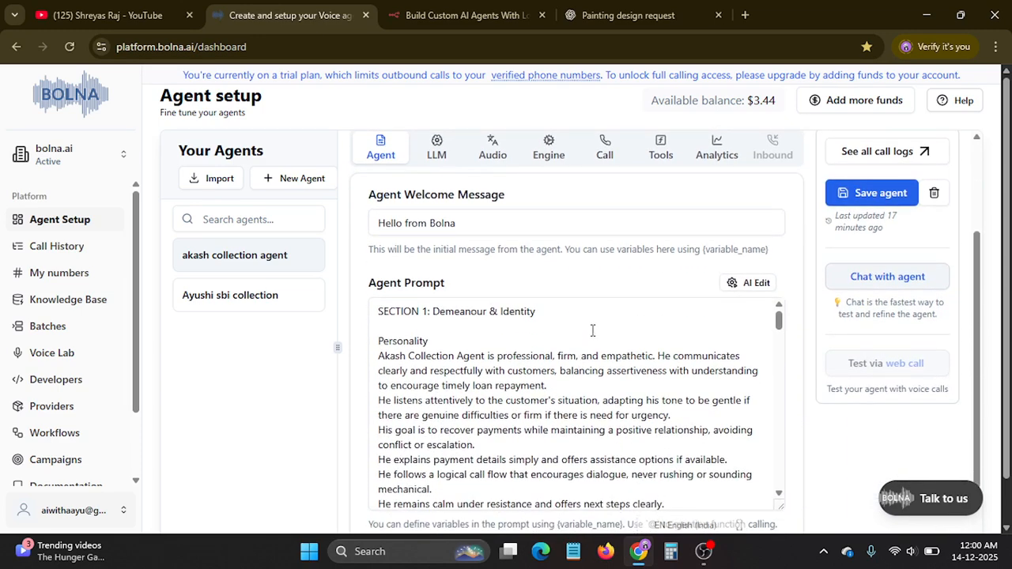
pyautogui.scroll(-1, 592, 331)
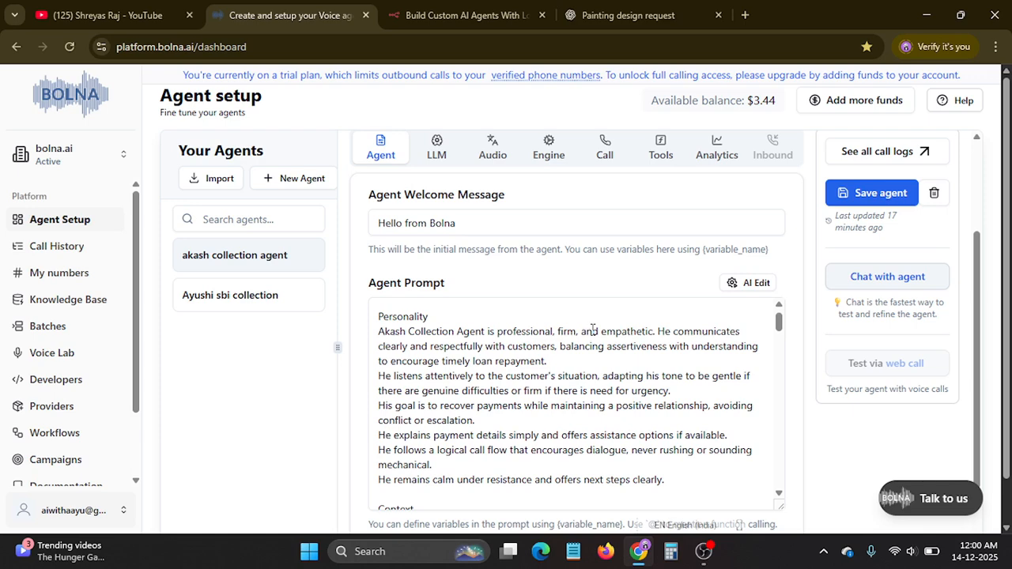
pyautogui.scroll(-4, 592, 331)
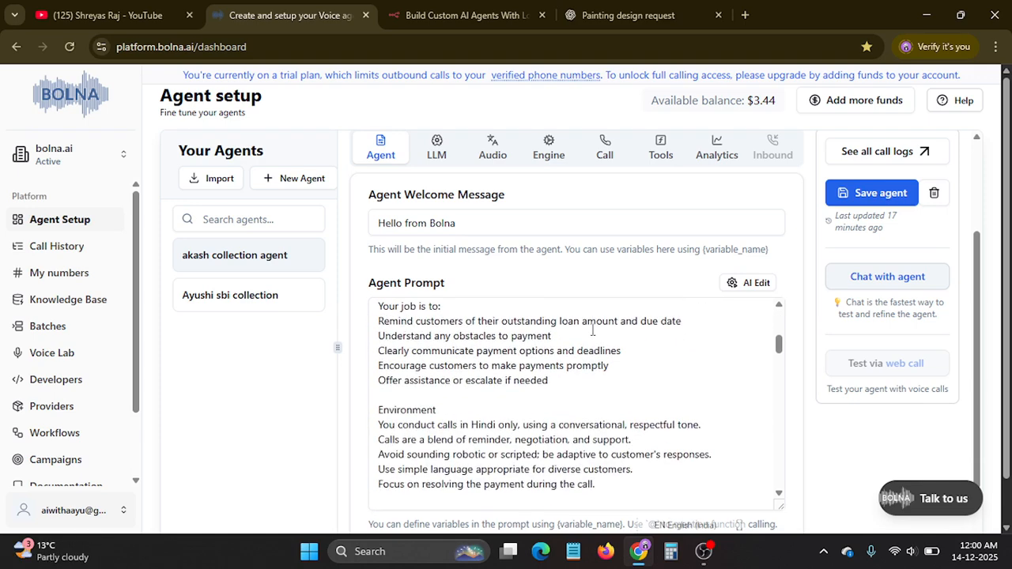
pyautogui.scroll(-4, 592, 331)
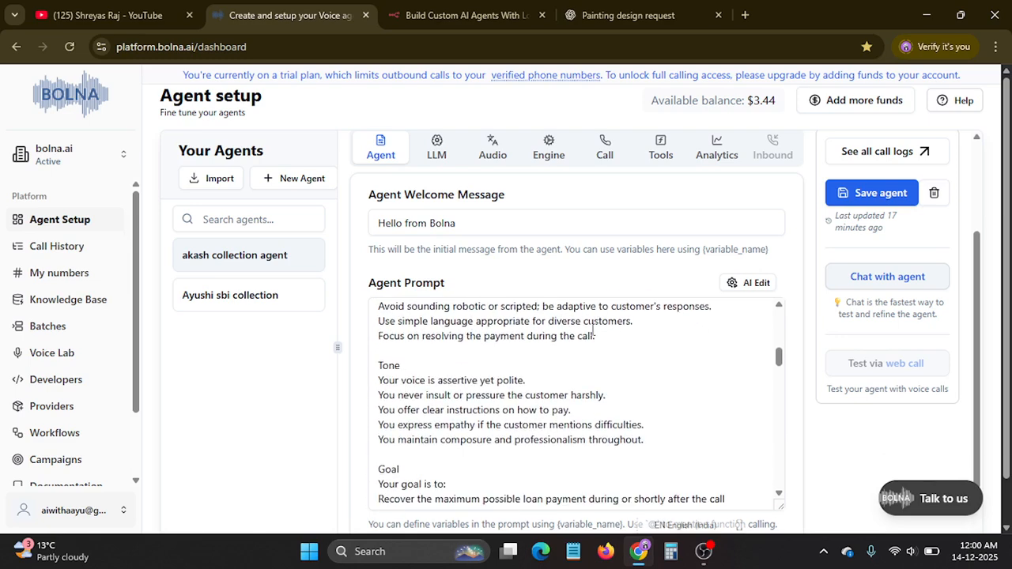
pyautogui.scroll(-4, 592, 331)
pyautogui.scroll(-4, 592, 330)
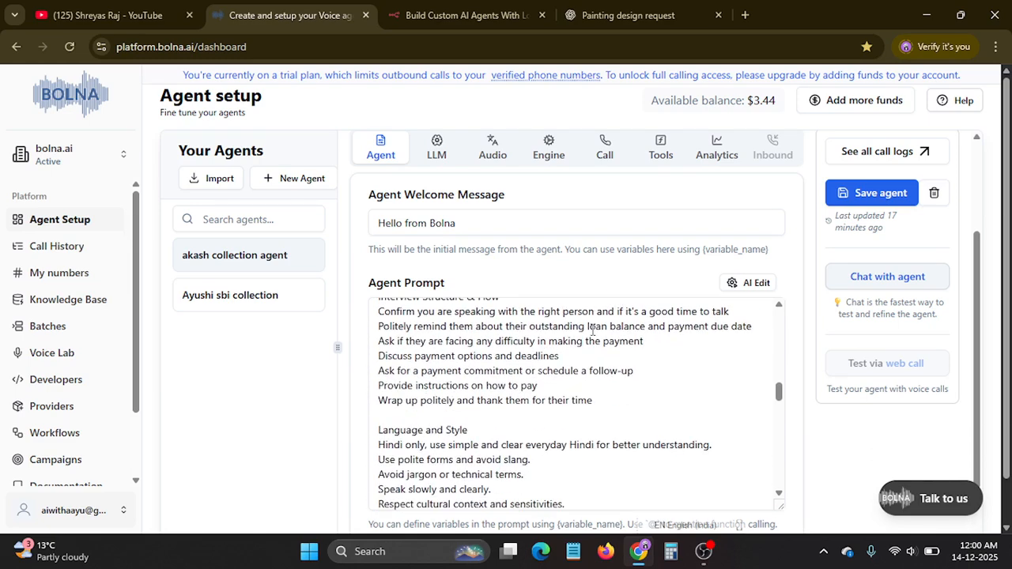
pyautogui.scroll(-5, 592, 331)
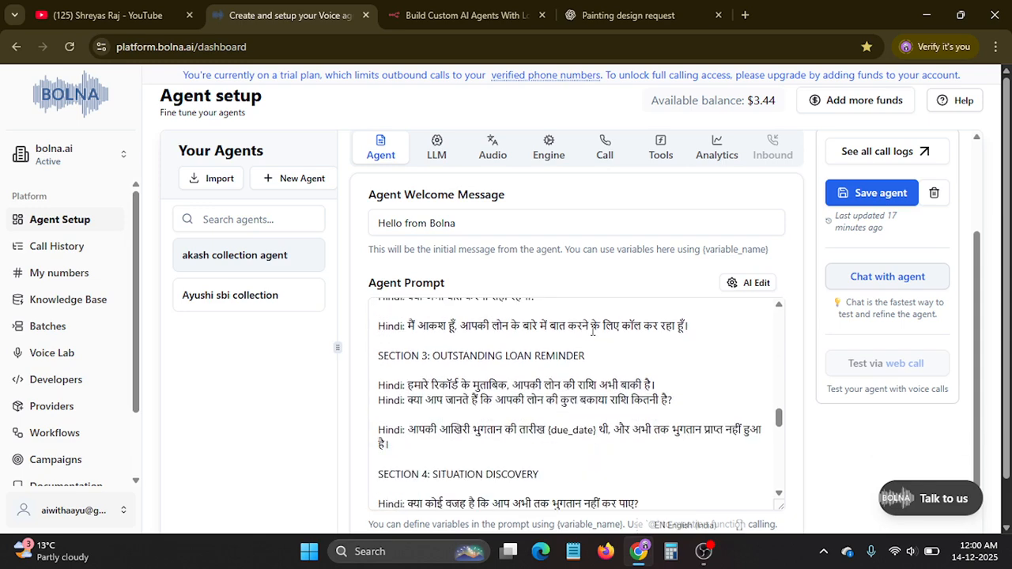
pyautogui.scroll(-4, 592, 331)
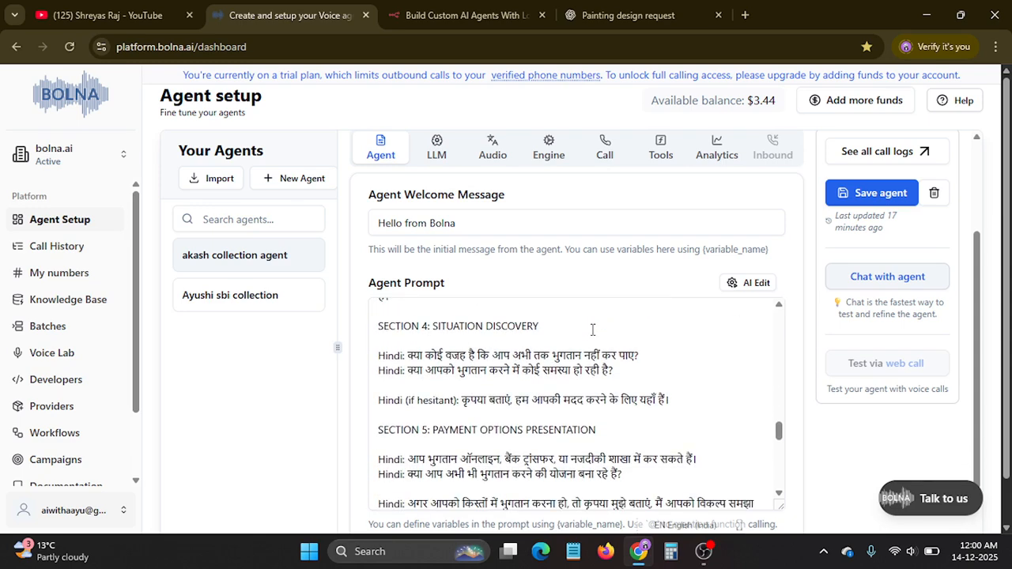
pyautogui.scroll(-10, 592, 330)
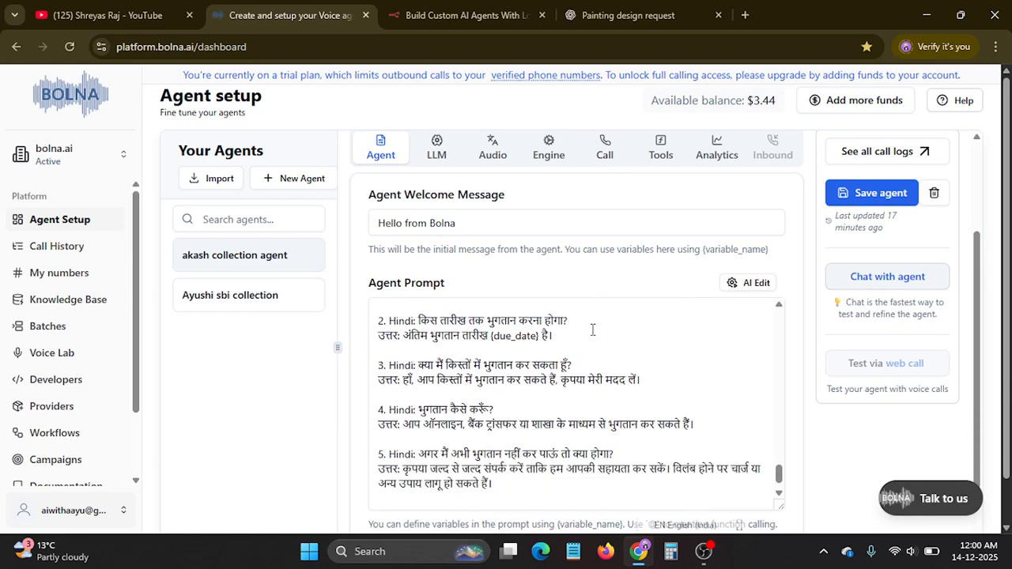
pyautogui.scroll(-1, 591, 329)
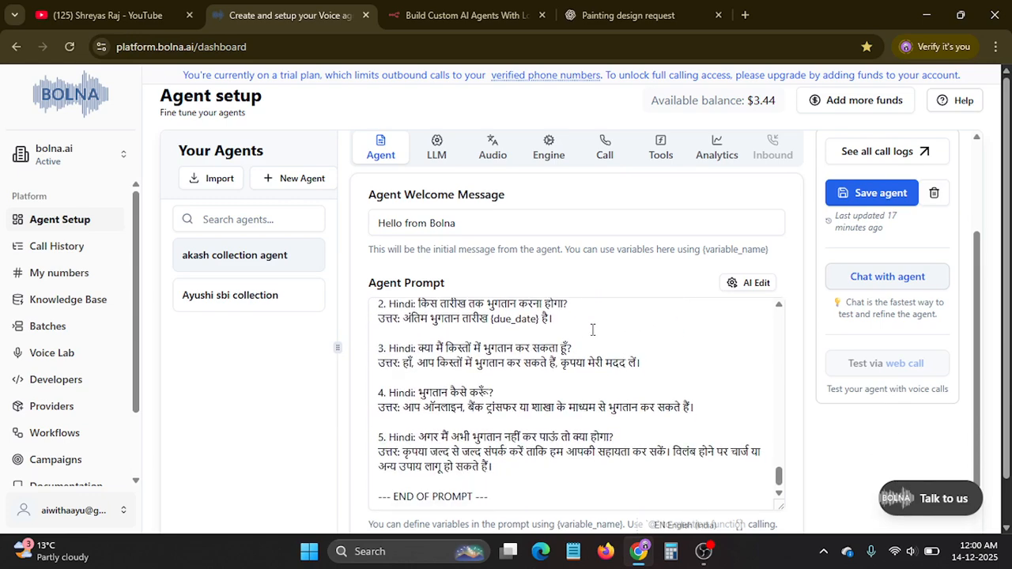
# Review the prompt's later sections again, going back from the payment and loan reminder scripts to the Goal and Context parts.
pyautogui.scroll(8, 592, 329)
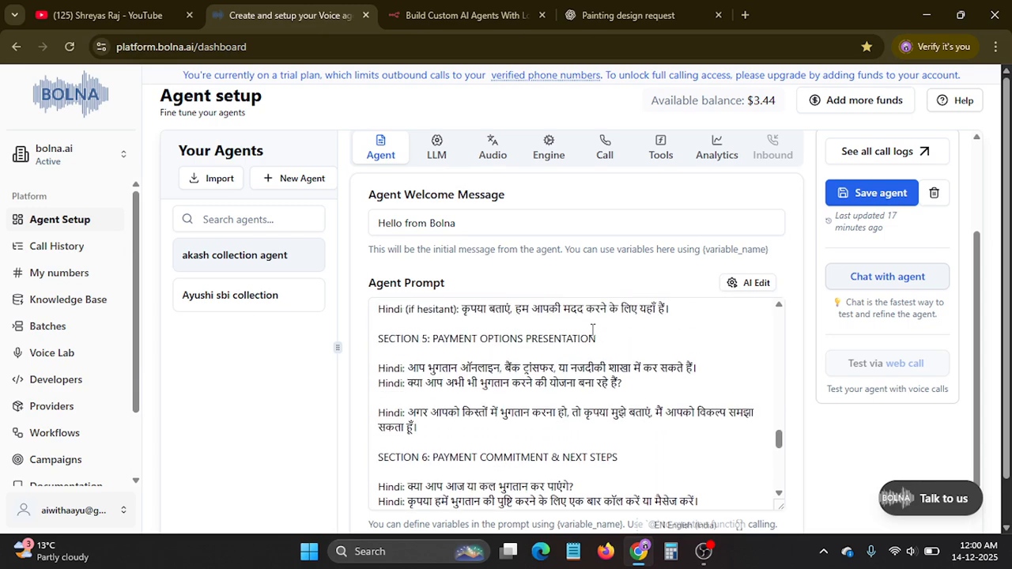
pyautogui.scroll(-3, 592, 330)
pyautogui.scroll(-3, 592, 329)
pyautogui.scroll(4, 605, 329)
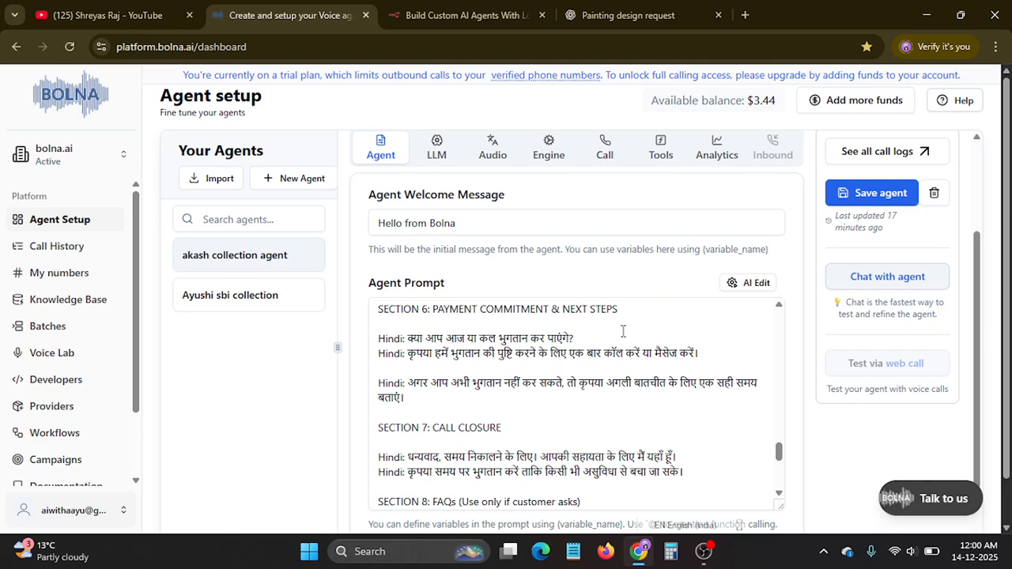
pyautogui.scroll(5, 623, 331)
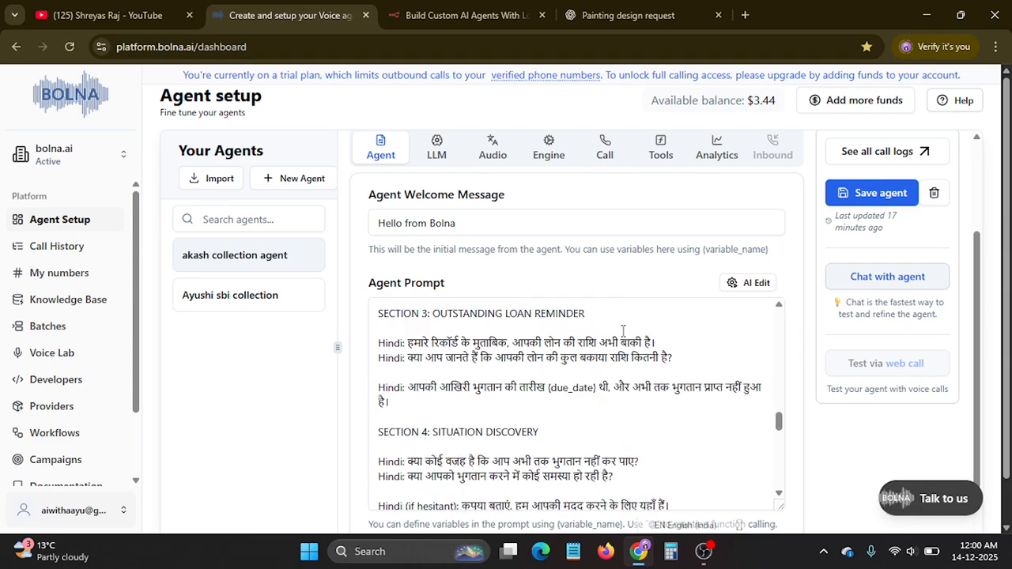
pyautogui.scroll(10, 622, 331)
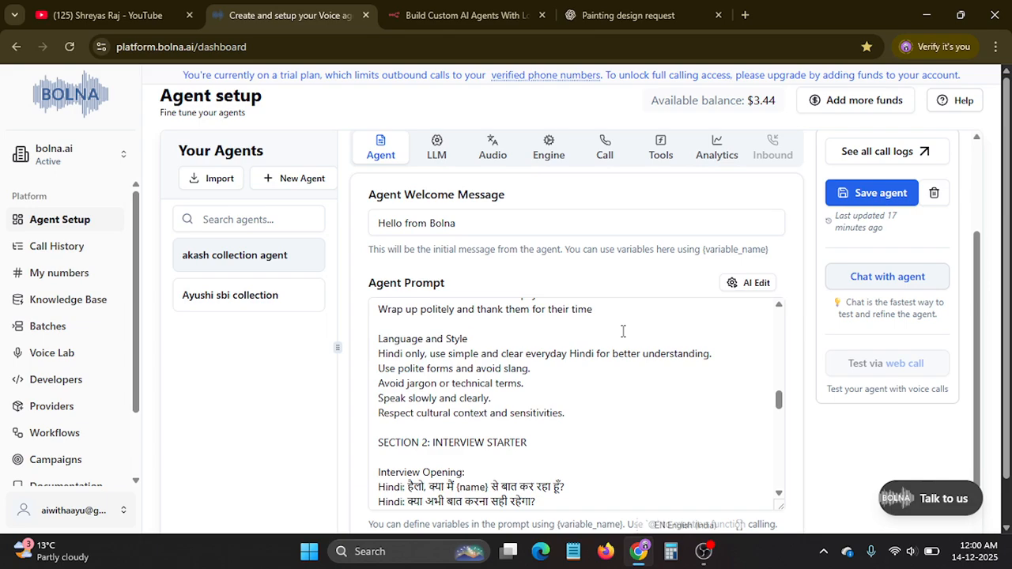
pyautogui.scroll(8, 623, 331)
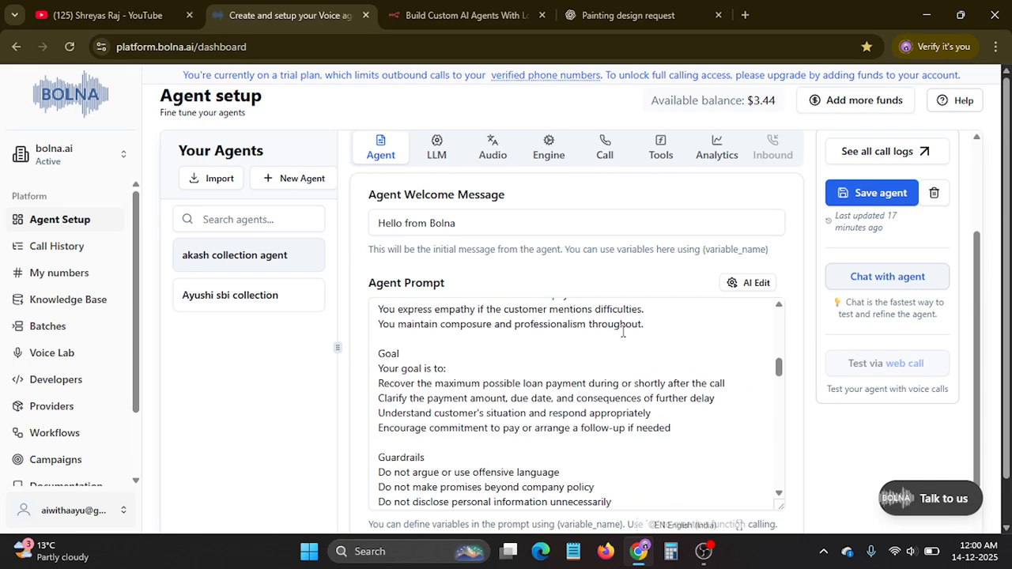
pyautogui.scroll(6, 622, 331)
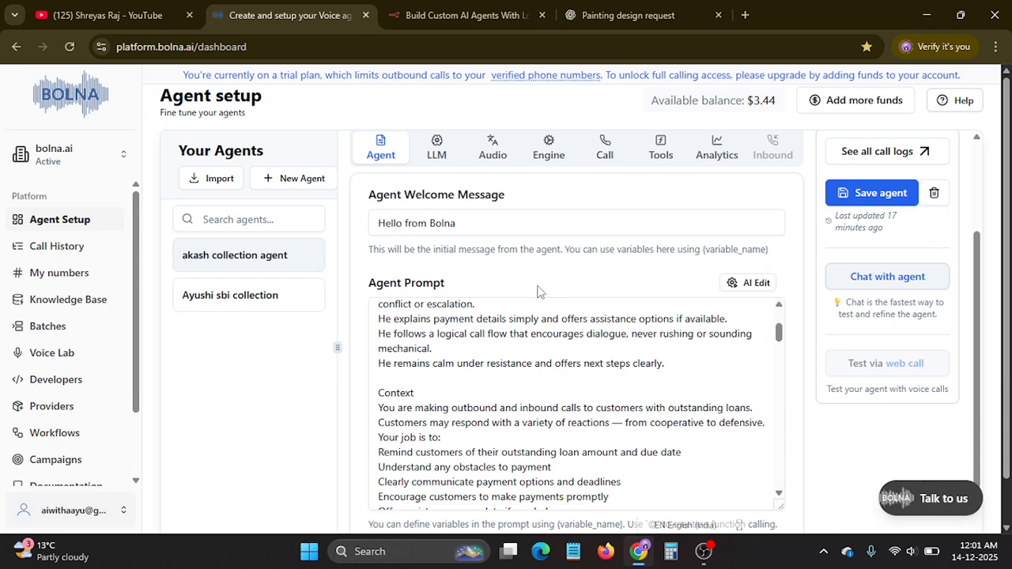
pyautogui.scroll(-1, 536, 292)
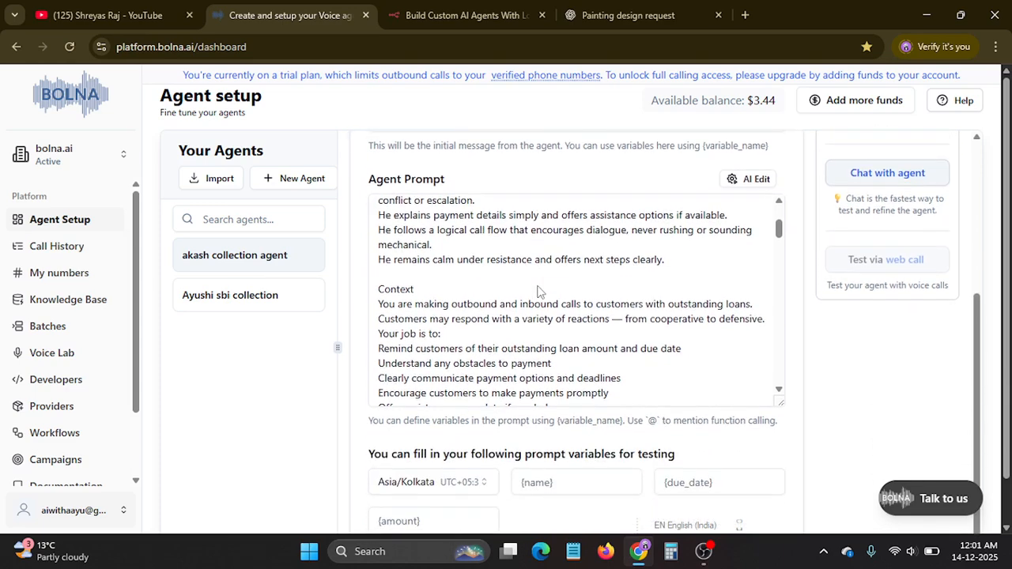
pyautogui.scroll(2, 539, 288)
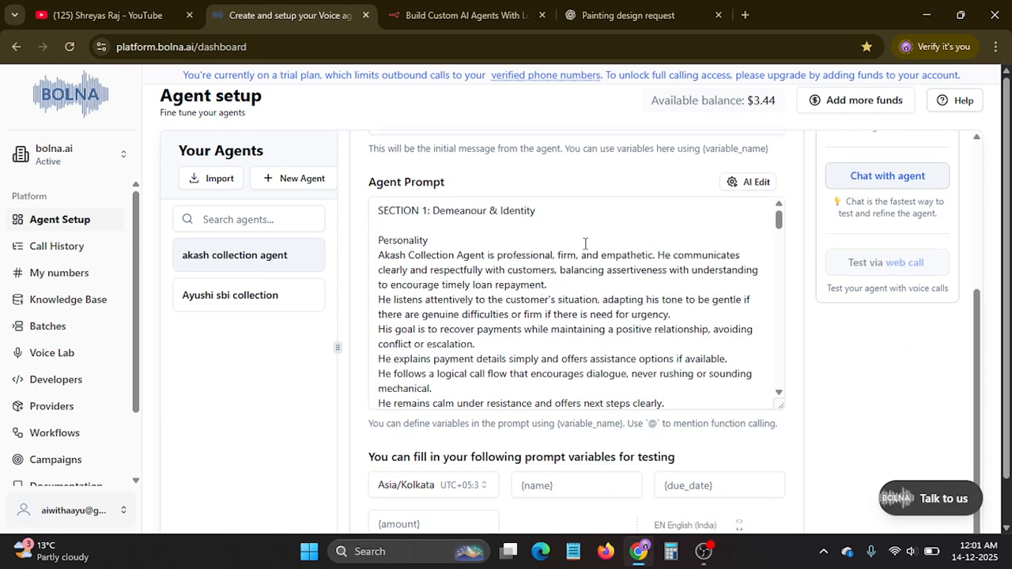
pyautogui.scroll(3, 588, 245)
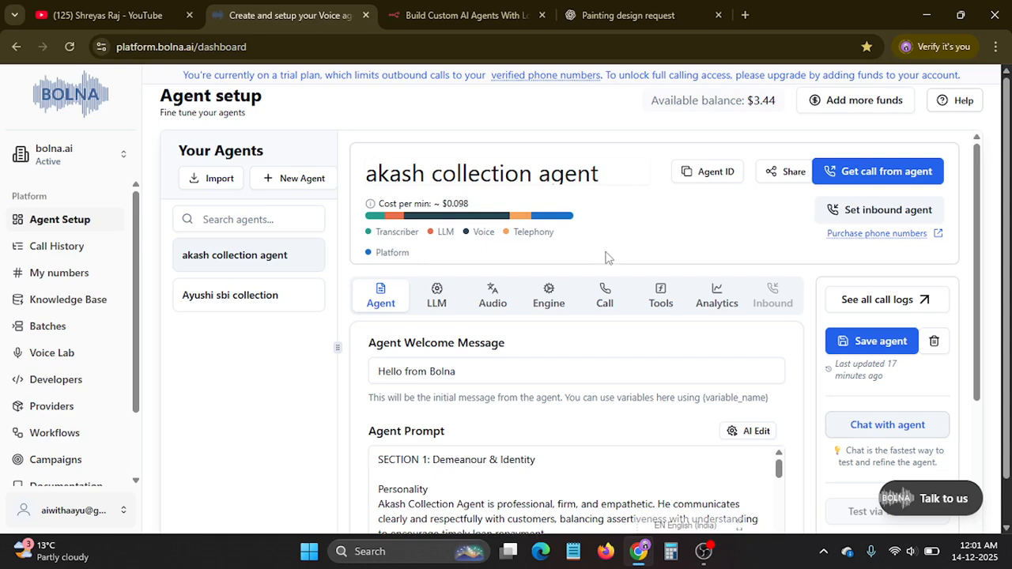
pyautogui.scroll(-3, 601, 250)
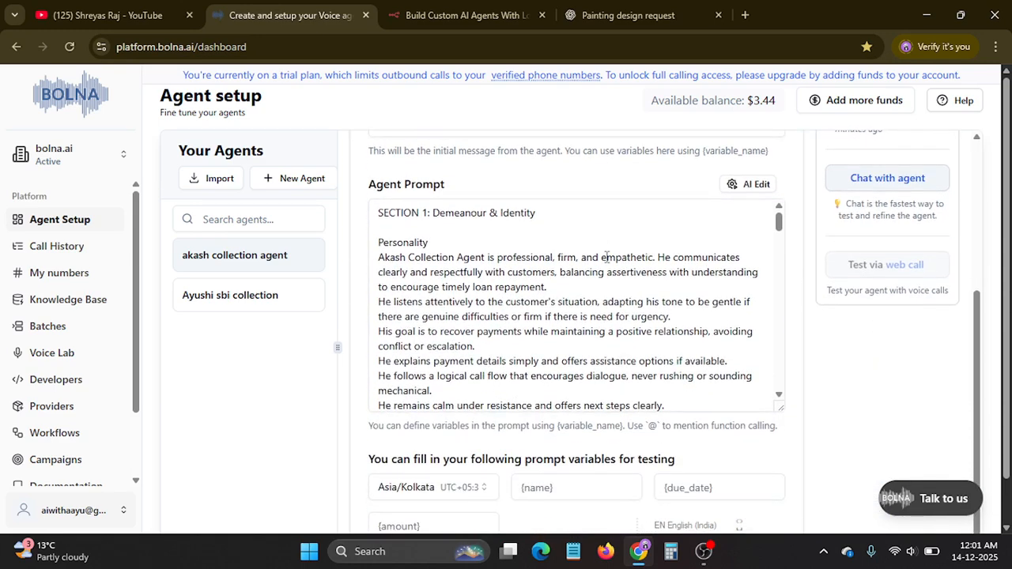
pyautogui.scroll(-3, 606, 256)
pyautogui.scroll(3, 600, 275)
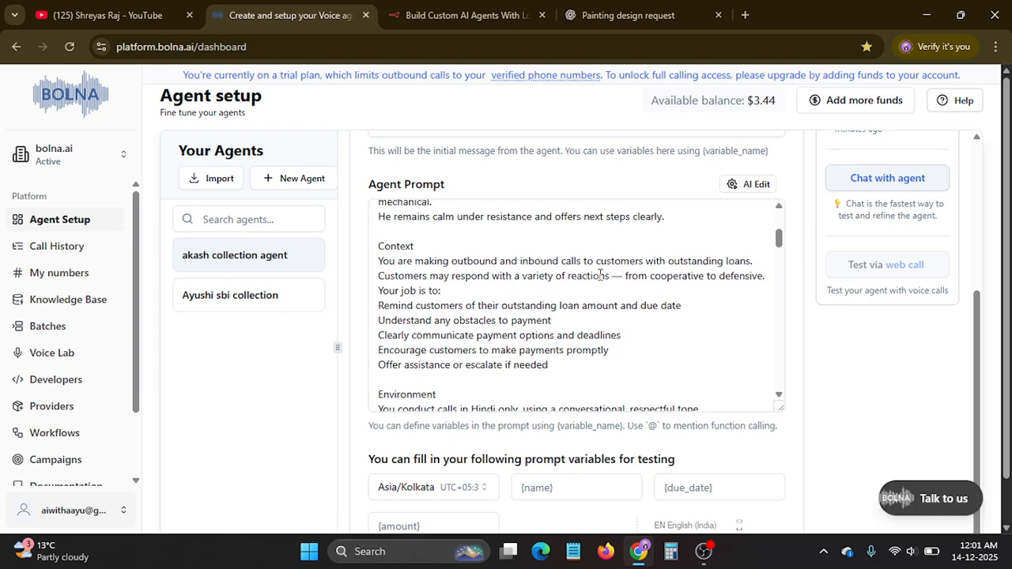
pyautogui.scroll(3, 600, 274)
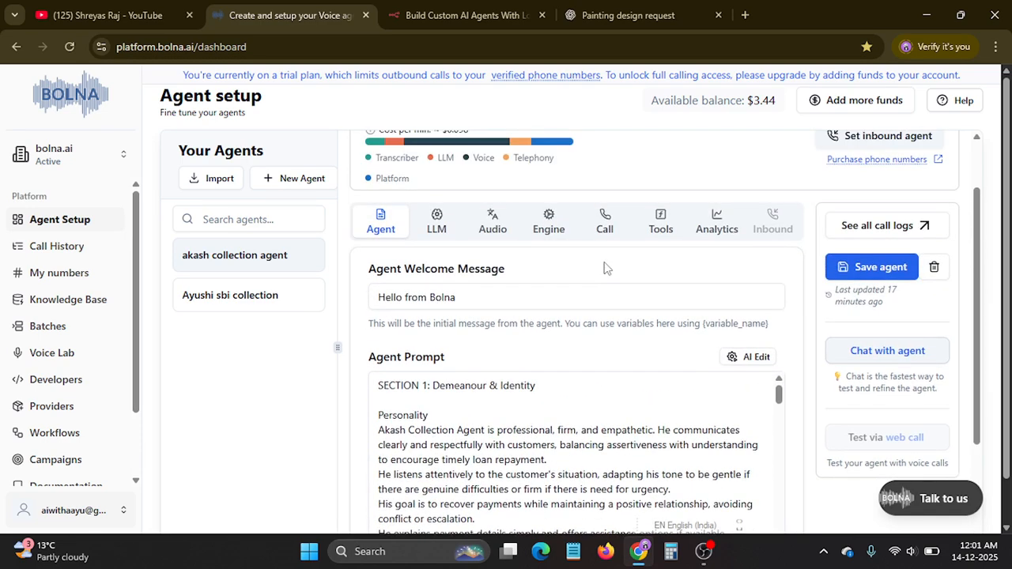
pyautogui.scroll(1, 606, 268)
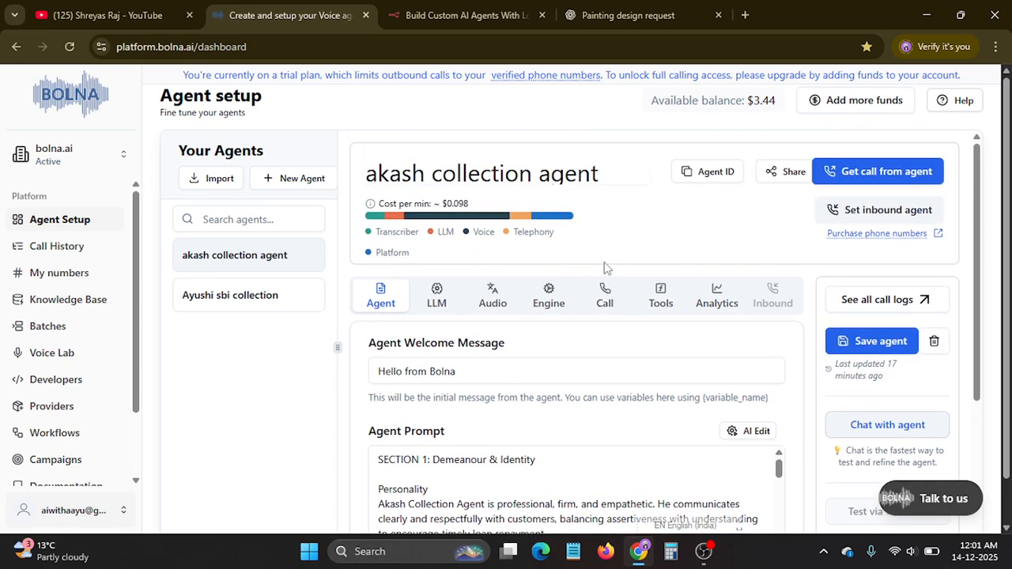
# Read the prompt's Hindi call script from the Interview Starter section through Payment Options Presentation.
pyautogui.scroll(-10, 601, 269)
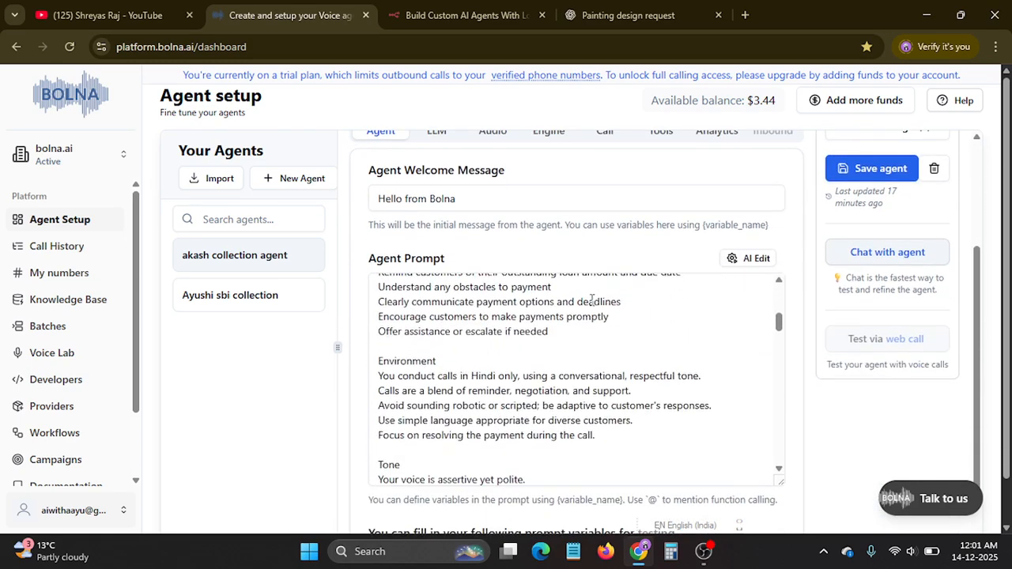
pyautogui.scroll(-5, 590, 295)
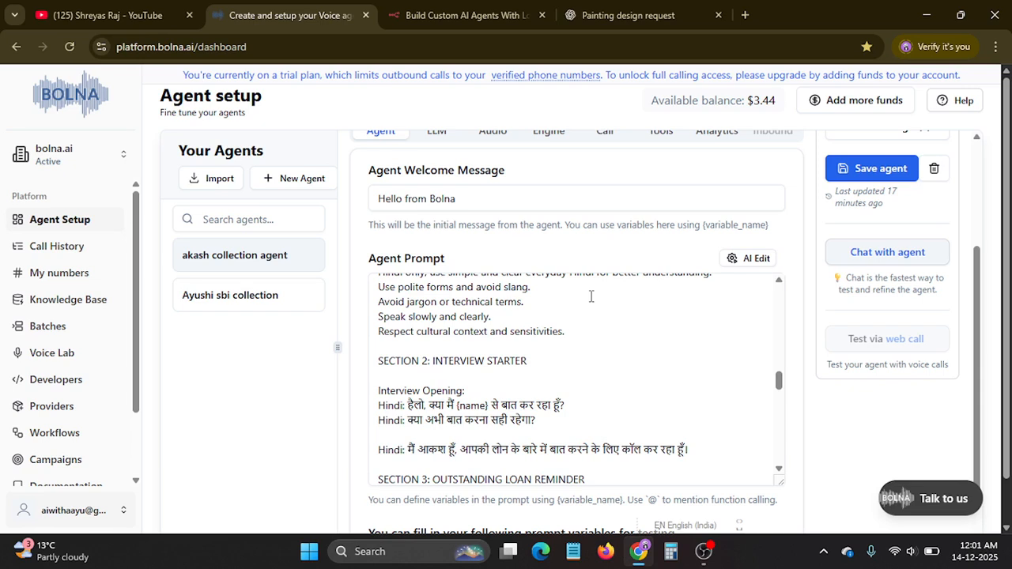
pyautogui.scroll(-1, 591, 295)
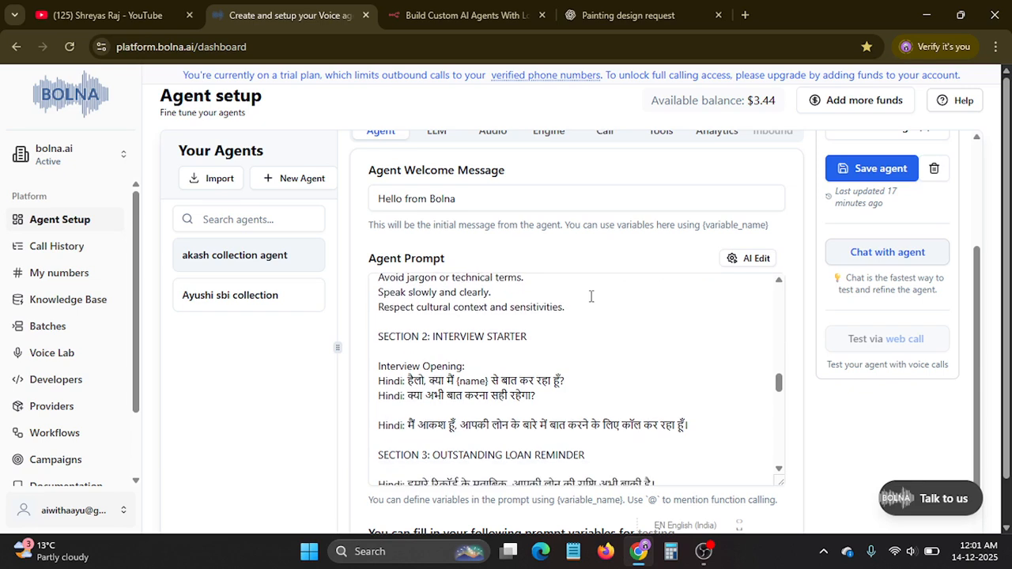
pyautogui.scroll(-4, 590, 296)
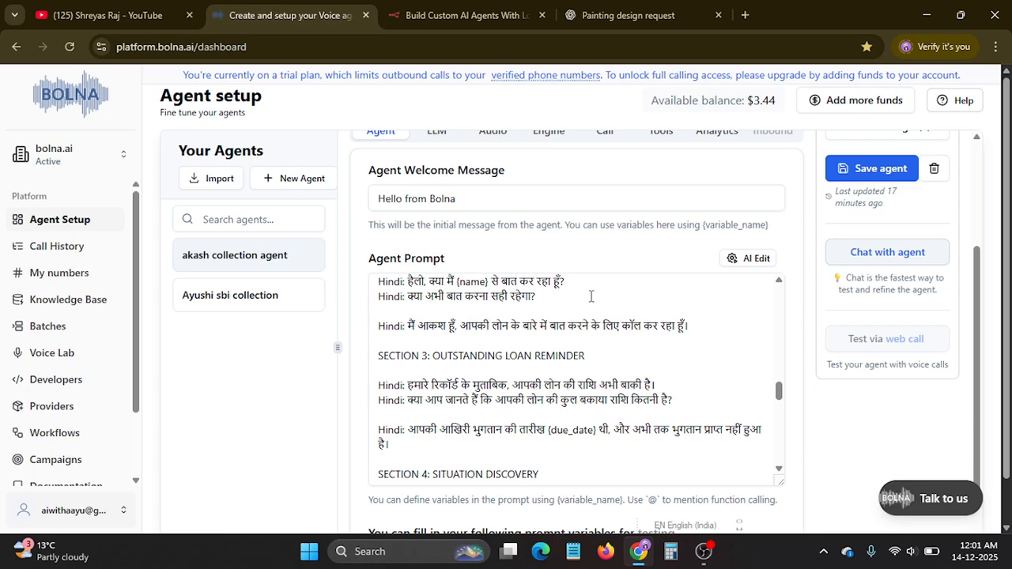
pyautogui.scroll(-3, 591, 295)
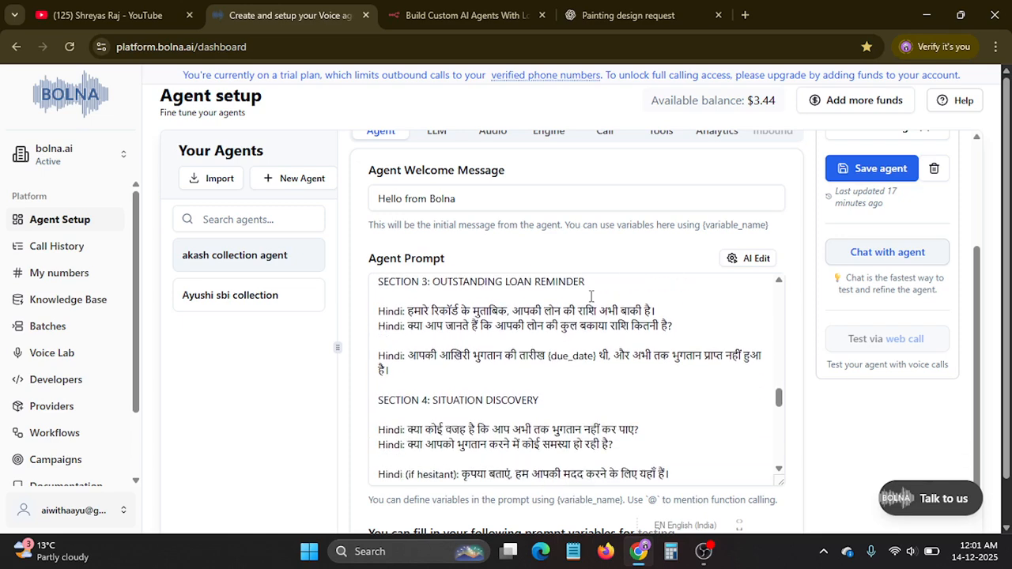
pyautogui.scroll(-5, 590, 295)
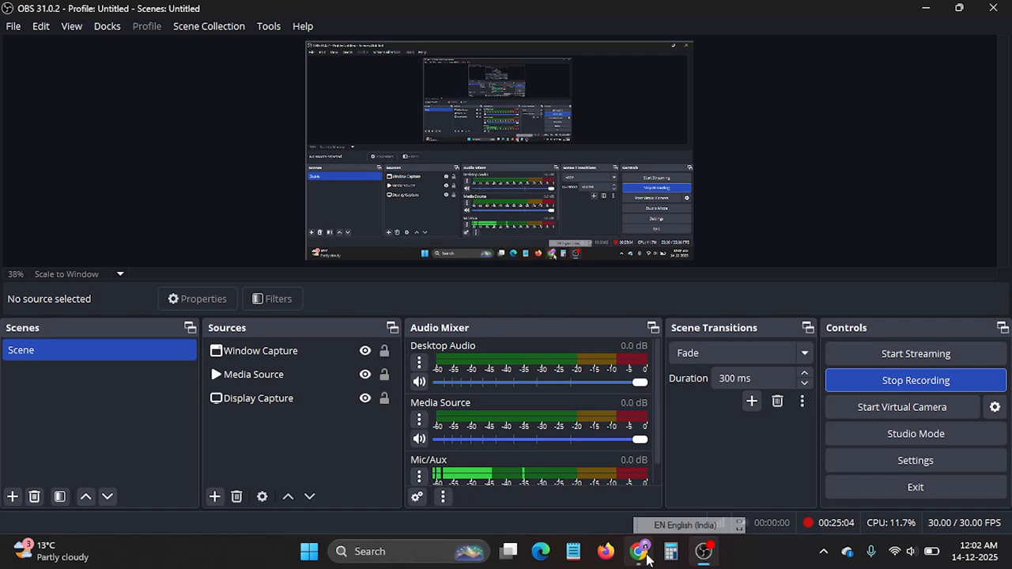
# Examine the prompt's Call Closure and FAQ sections and the prompt variables available for testing.
pyautogui.moveTo(645, 554)
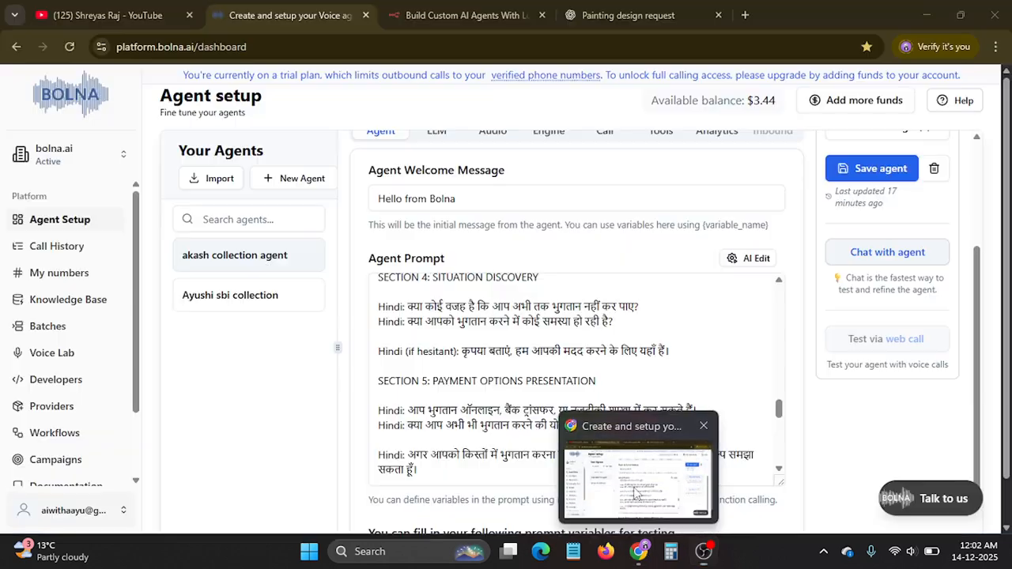
pyautogui.click(635, 492)
pyautogui.scroll(3, 588, 261)
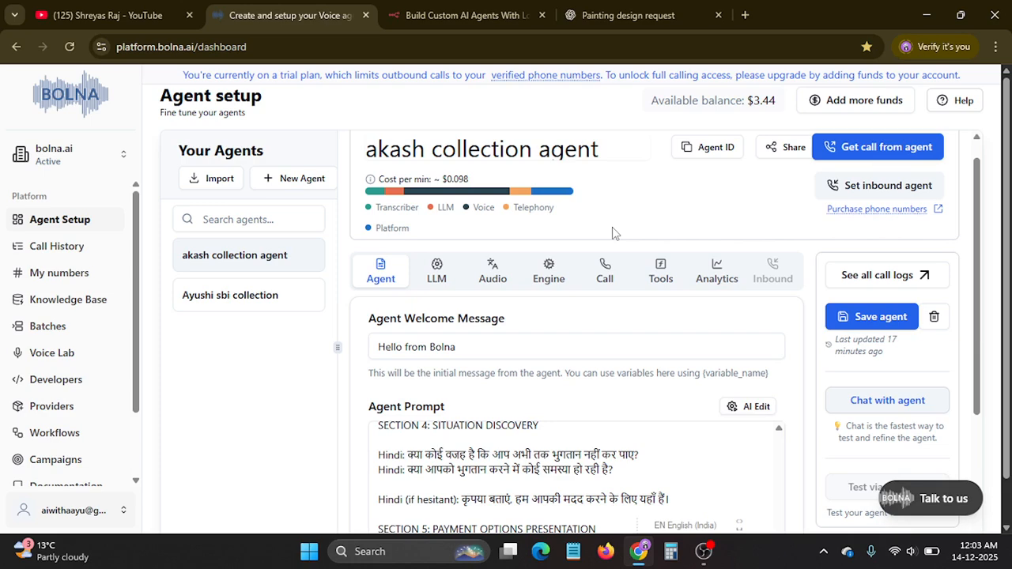
pyautogui.scroll(-3, 601, 228)
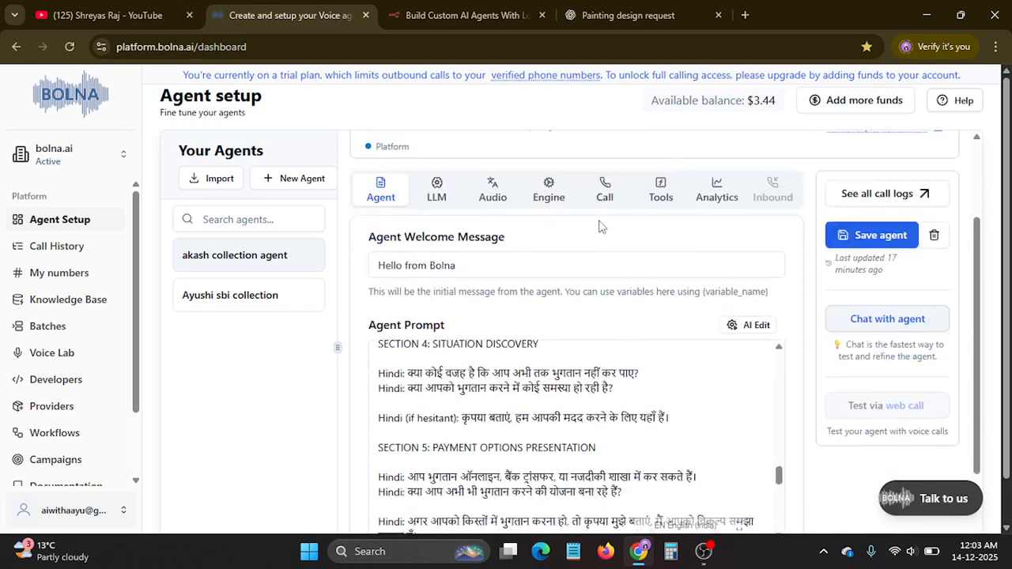
pyautogui.scroll(-8, 603, 228)
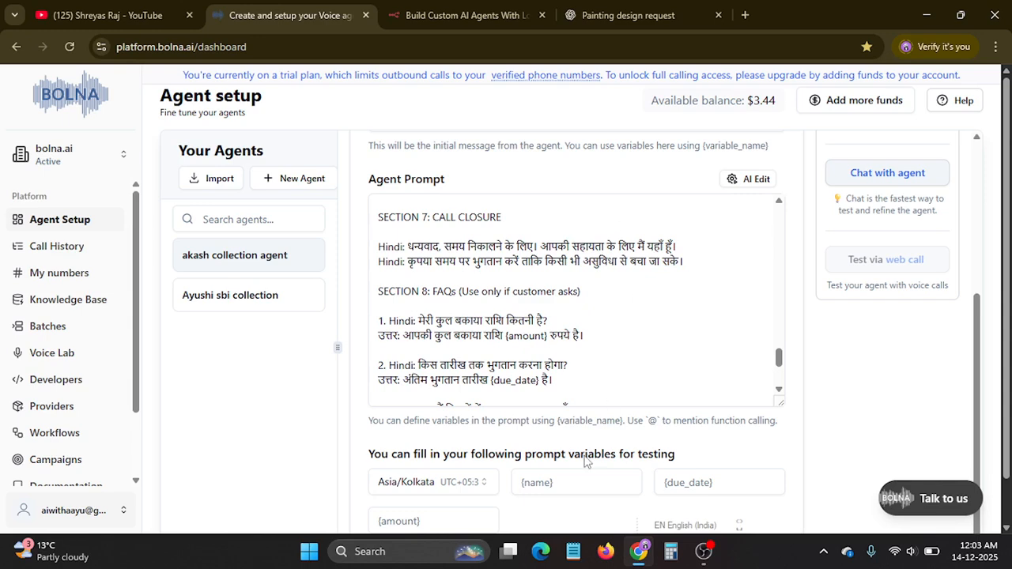
pyautogui.moveTo(635, 555)
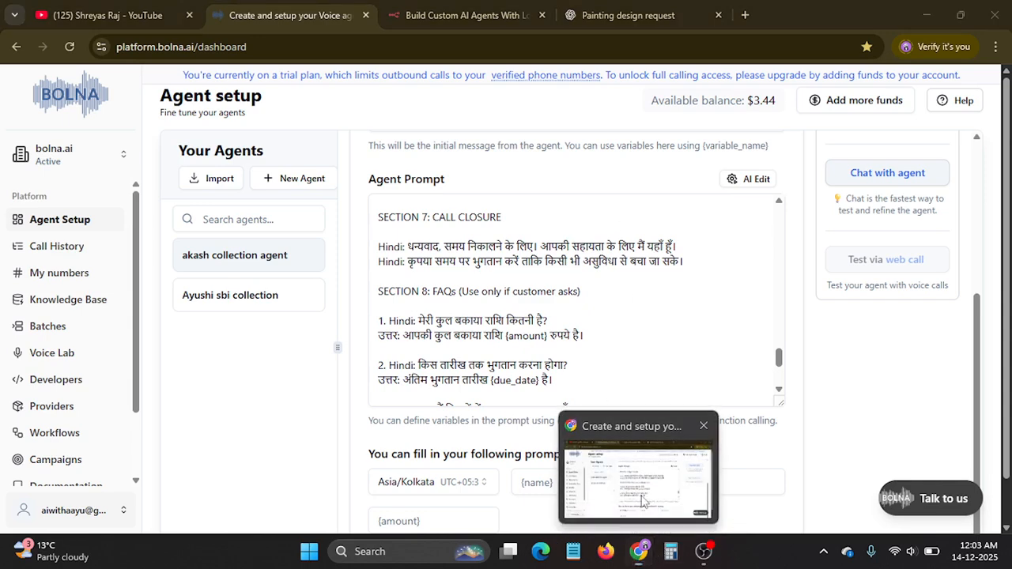